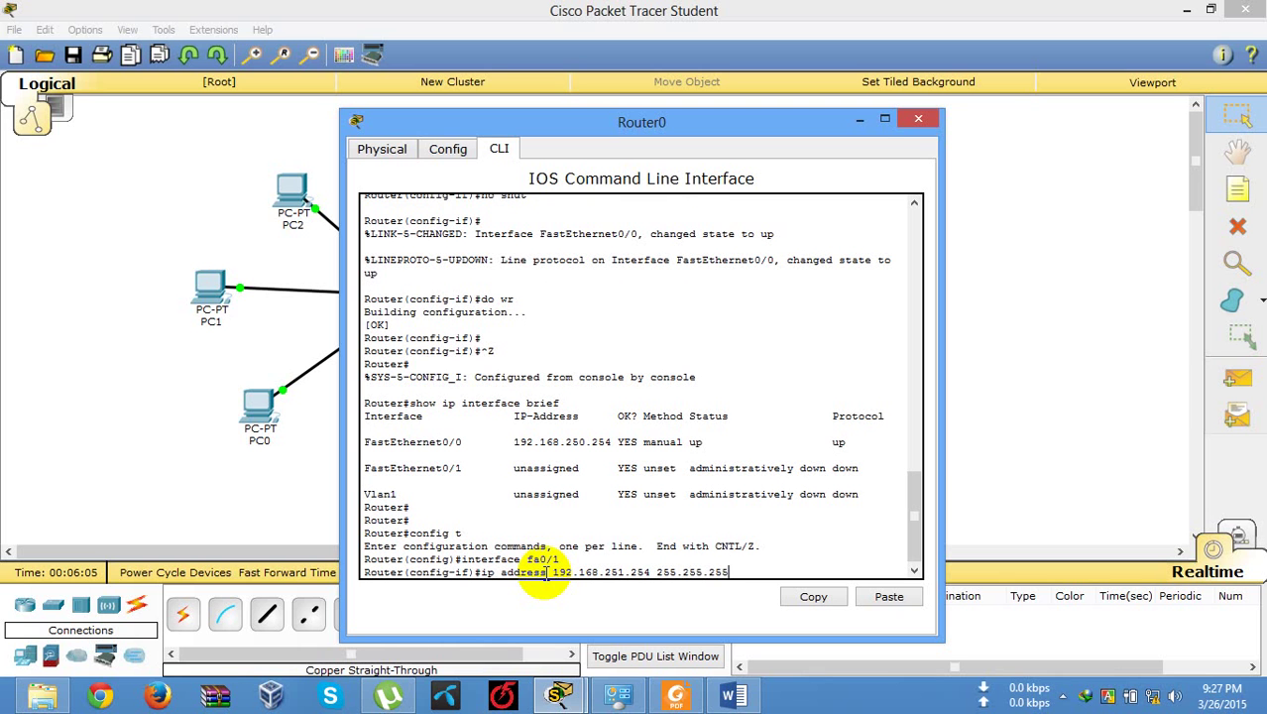
# Step: Assign IP address 192.168.251.254 with mask 255.255.255.0 to Router0's fa0/1 interface and enable it with no shut
pyautogui.write('.0')
pyautogui.press('Return')
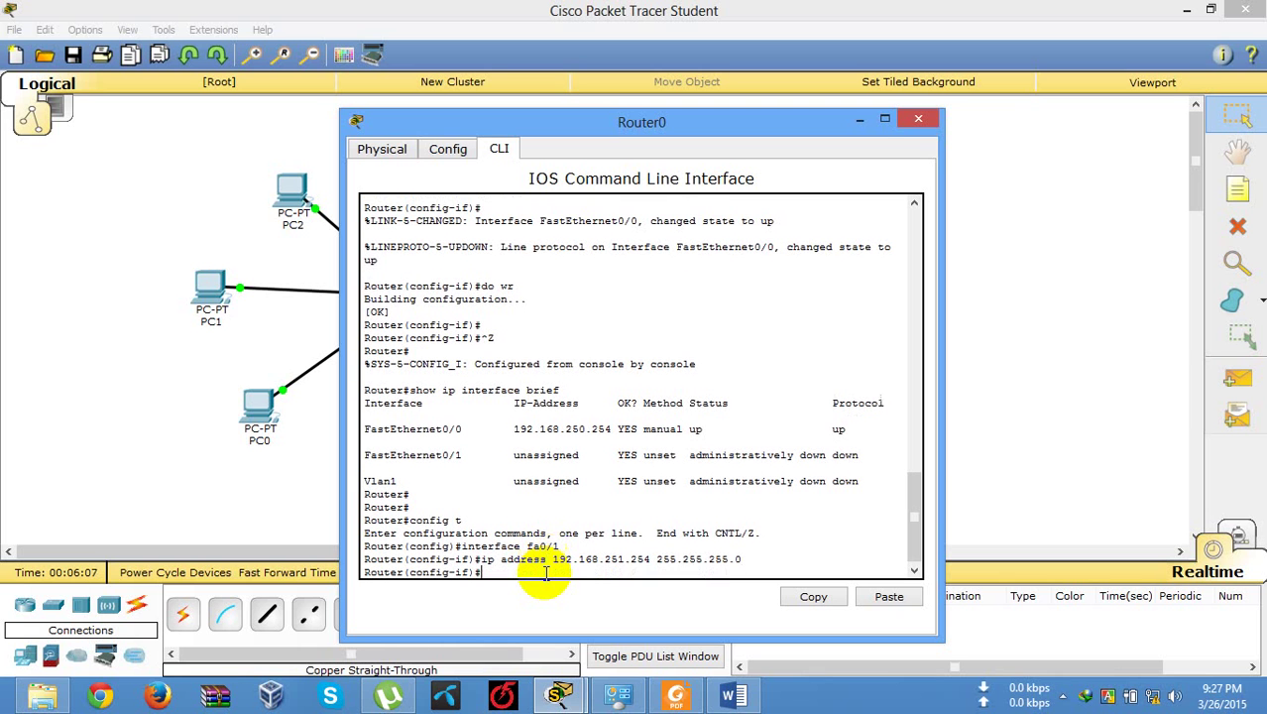
pyautogui.write('no shut')
pyautogui.press('Return')
pyautogui.press('Return')
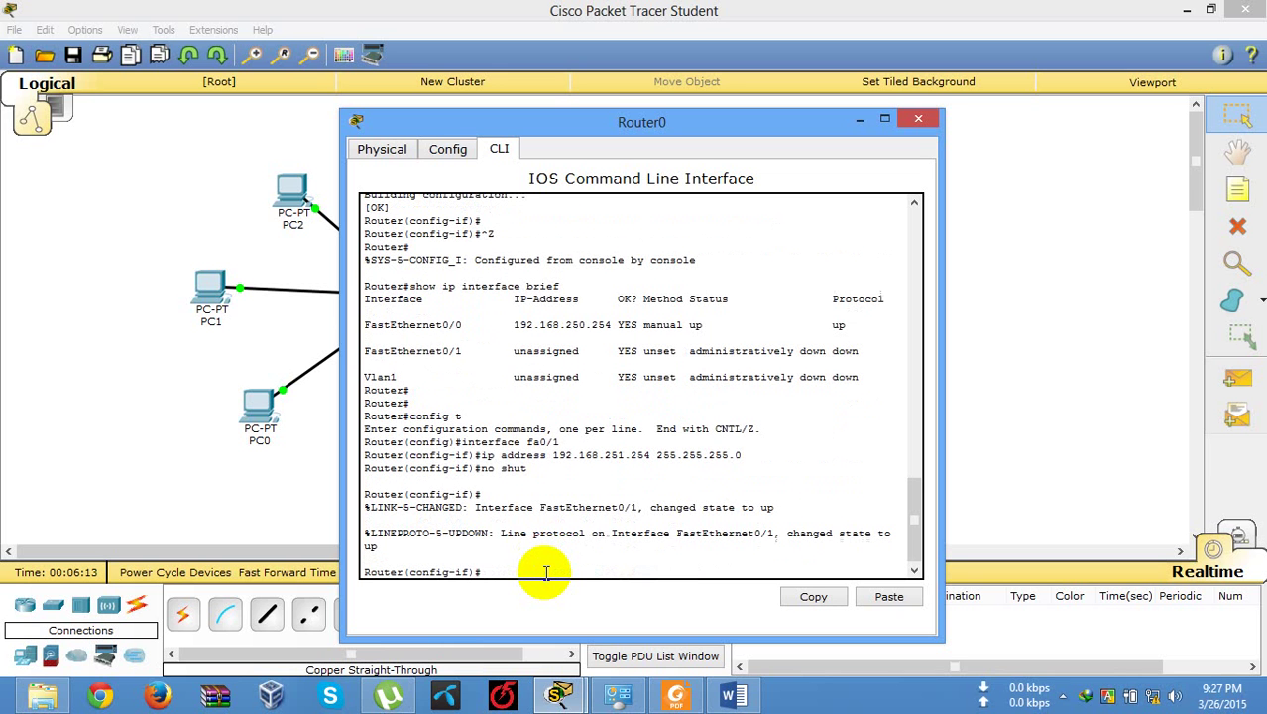
# Step: Save the router configuration with do wr, leave configuration mode and close the Router0 window
pyautogui.write('do wr')
pyautogui.press('Return')
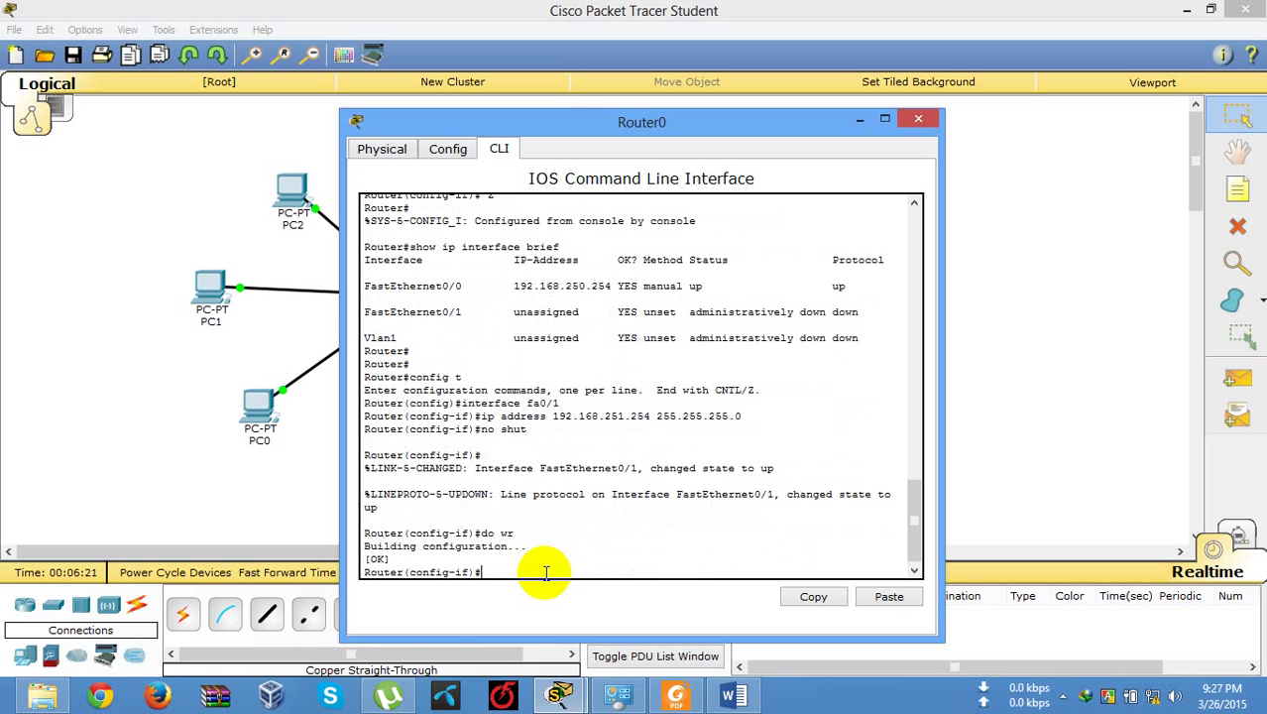
pyautogui.press('Return')
pyautogui.hotkey('ctrl', 'z')
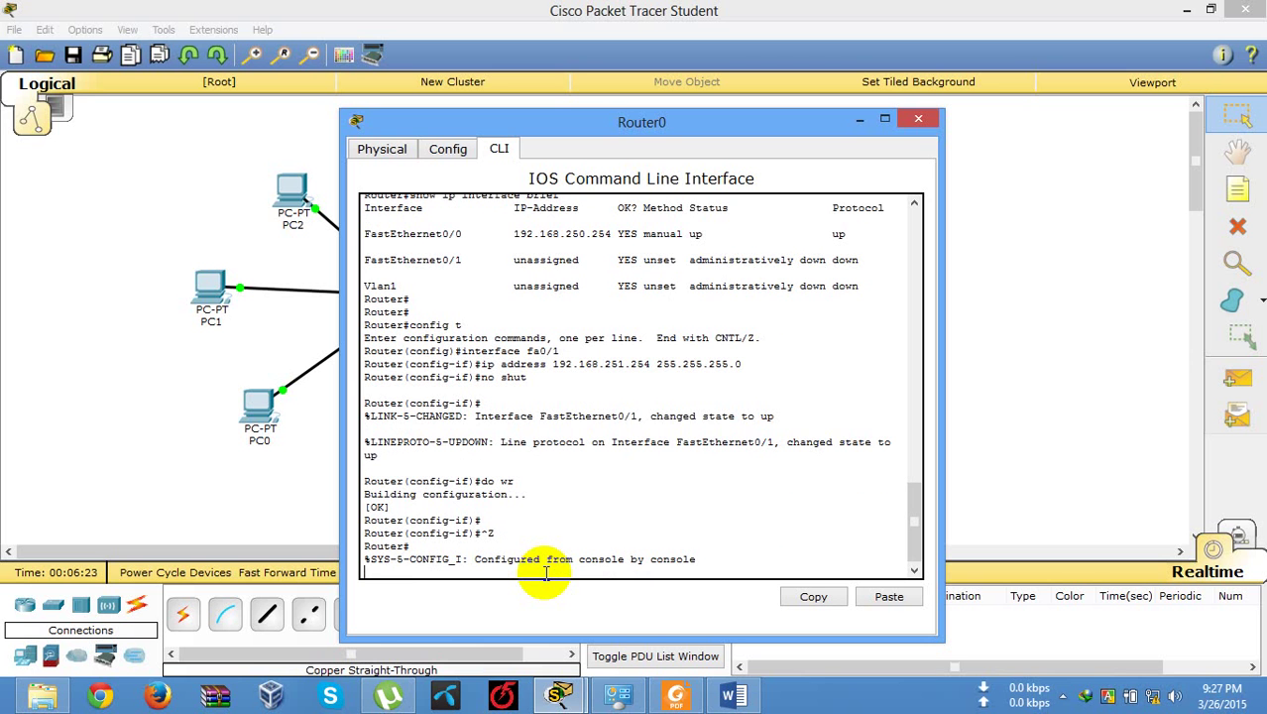
pyautogui.press('Return')
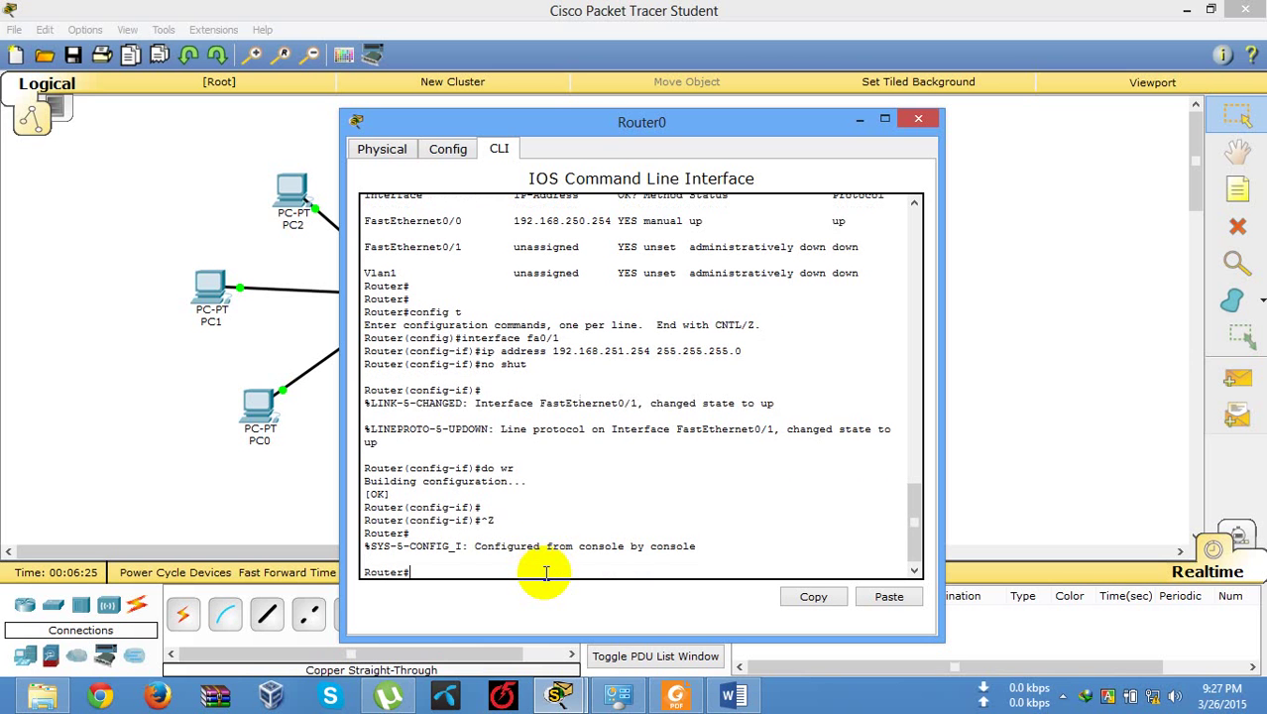
pyautogui.click(920, 121)
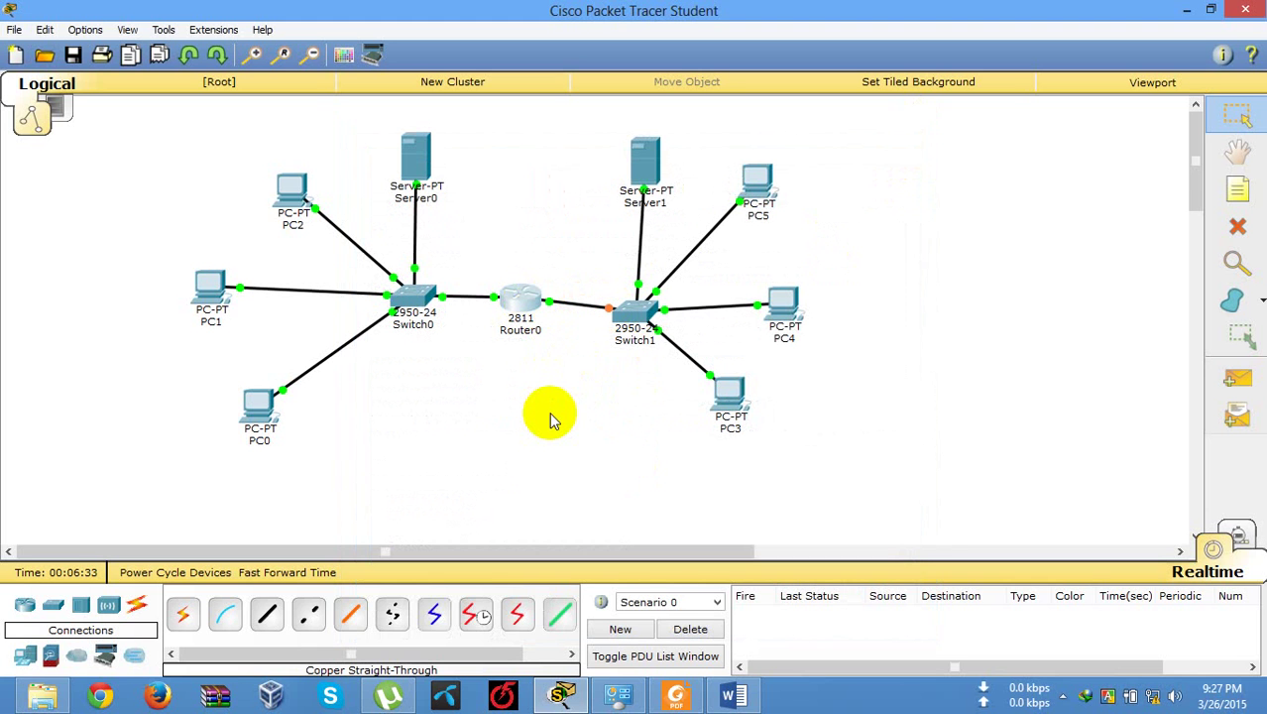
# Step: Set Server0's static gateway to 192.168.250.254 and its DNS server to 192.168.250.100 in the global settings
pyautogui.click(415, 165)
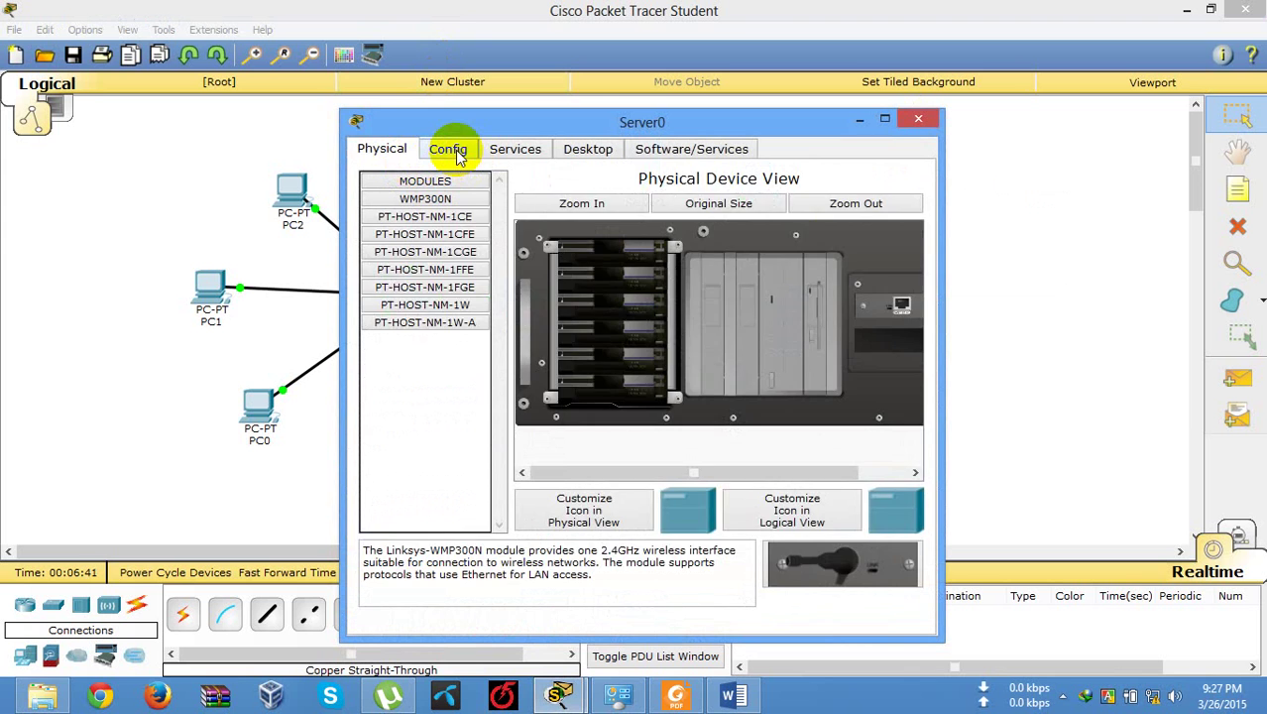
pyautogui.click(458, 157)
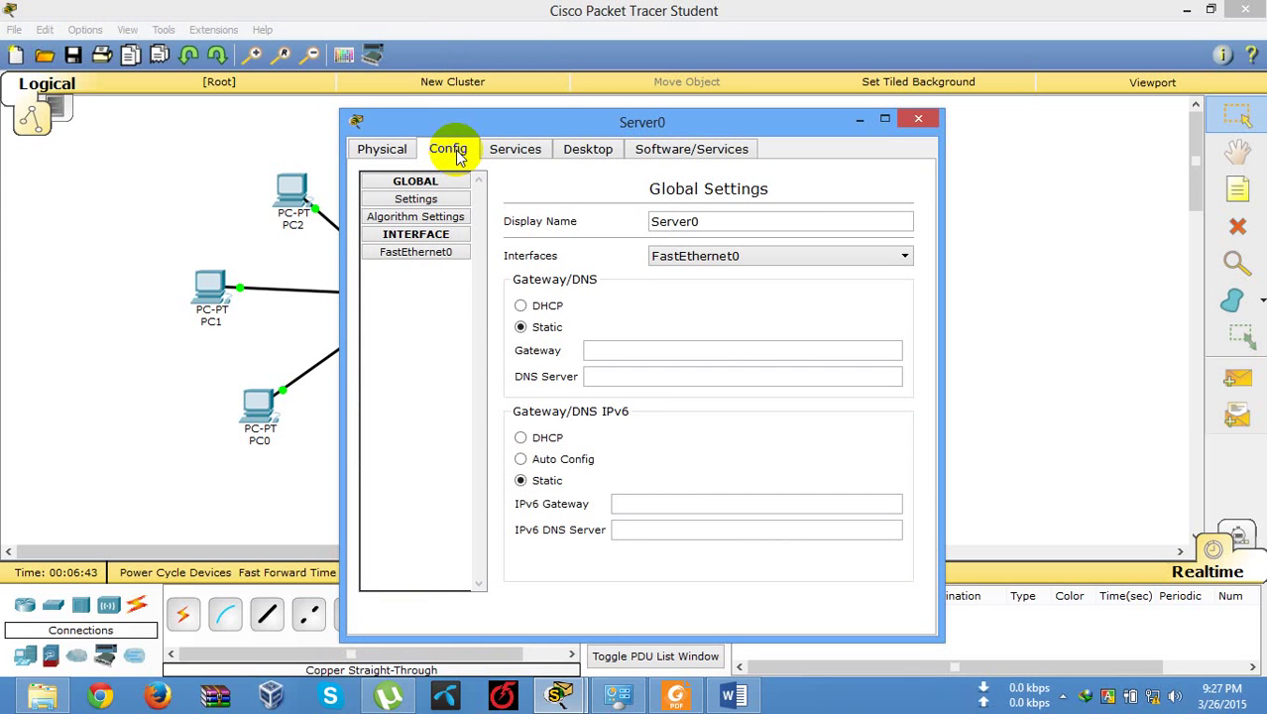
pyautogui.click(719, 351)
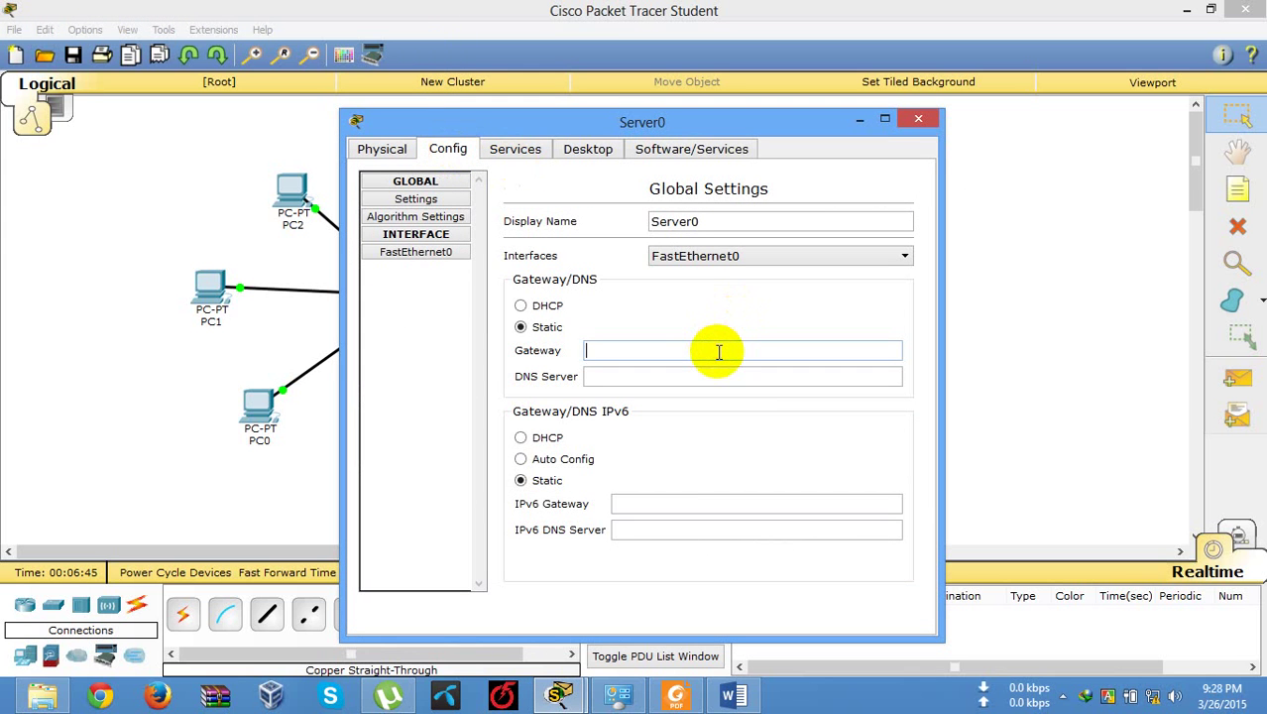
pyautogui.write('192.168.250.254')
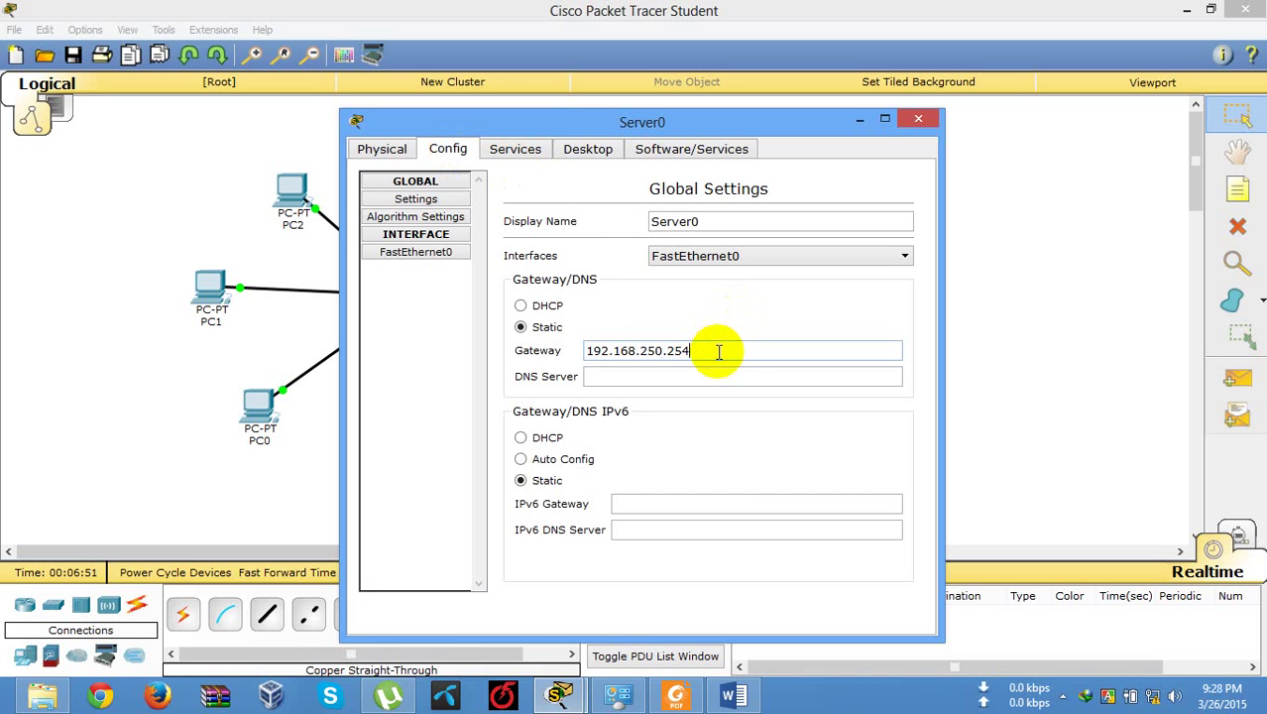
pyautogui.click(719, 375)
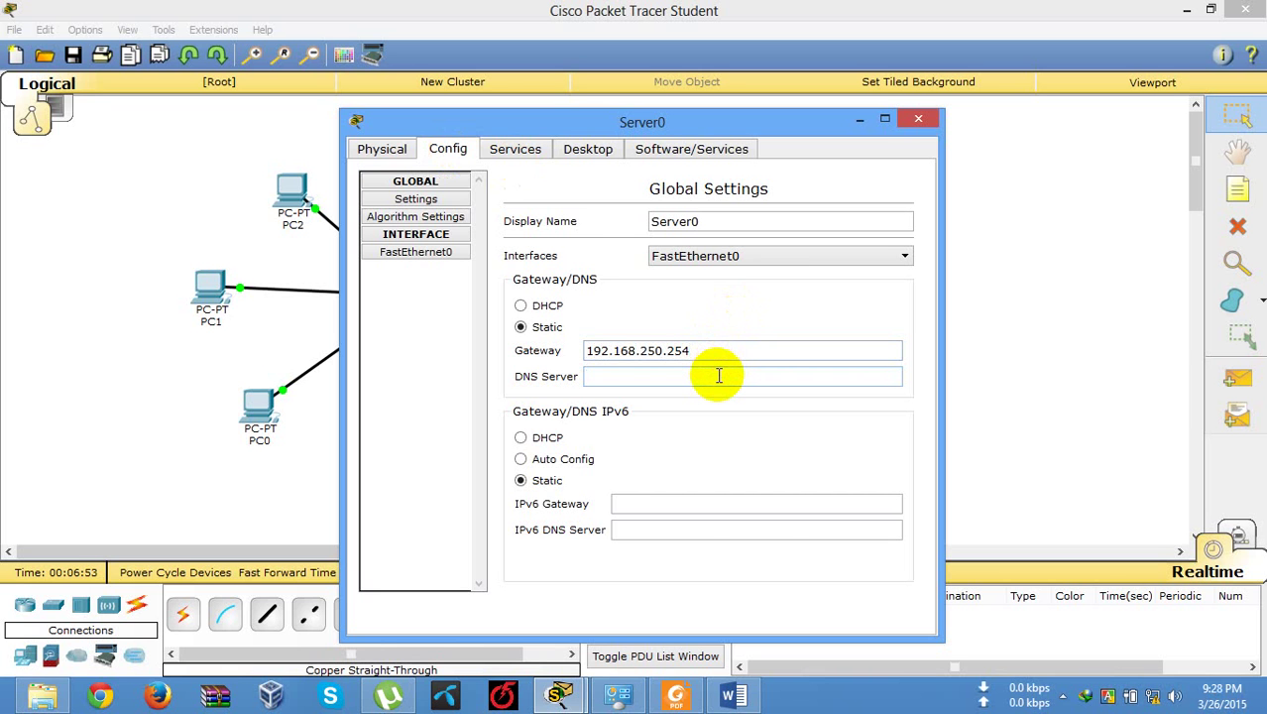
pyautogui.write('192.168.250.100')
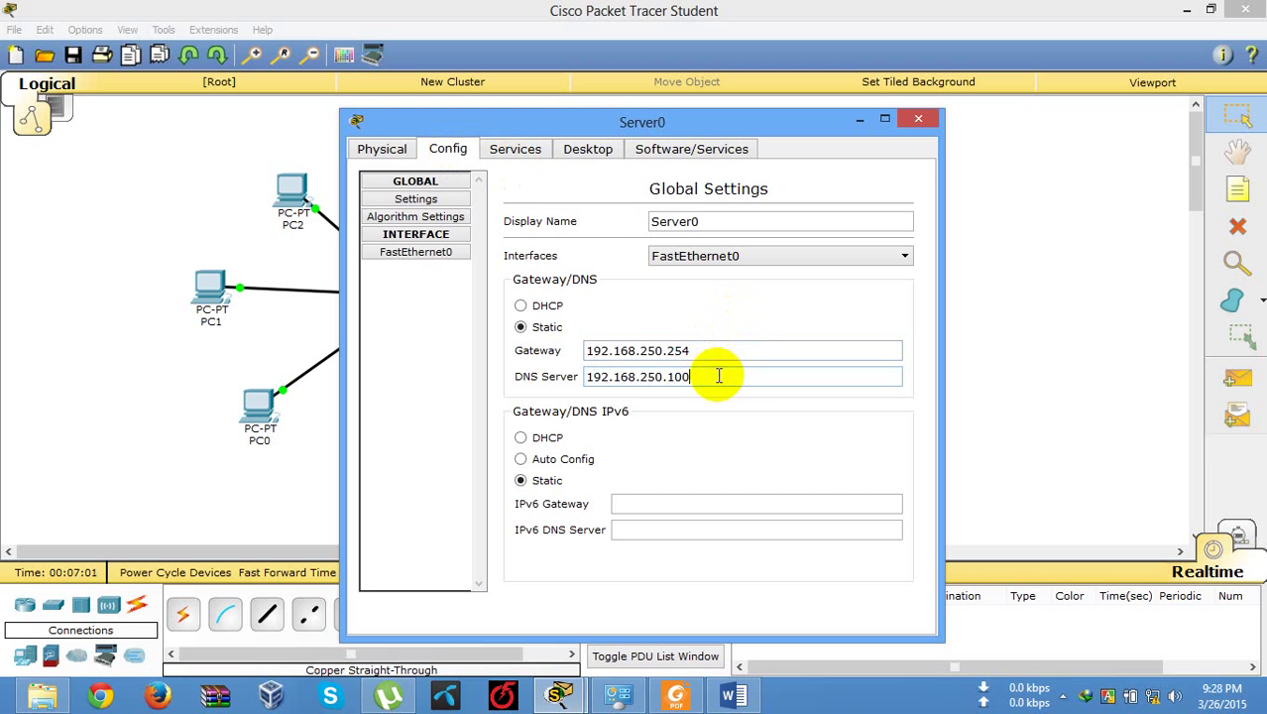
# Step: Turn on the DHCP service for Server0's FastEthernet0 interface
pyautogui.click(499, 154)
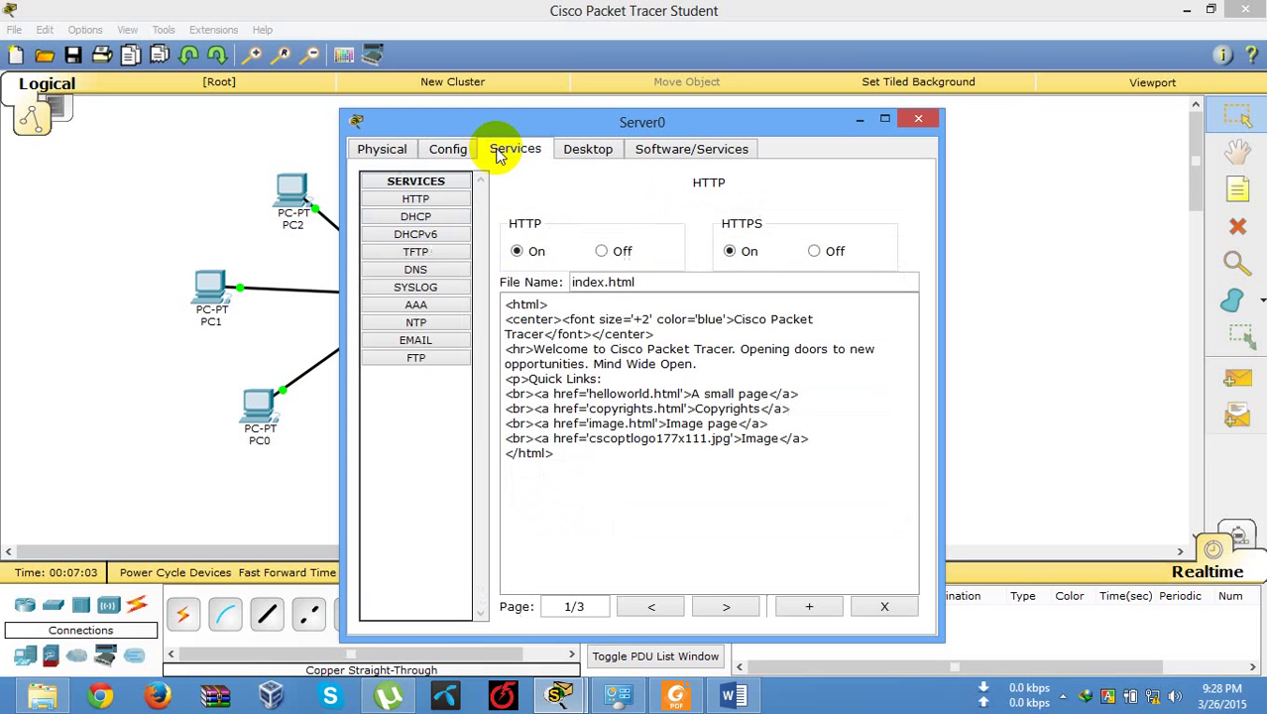
pyautogui.click(424, 218)
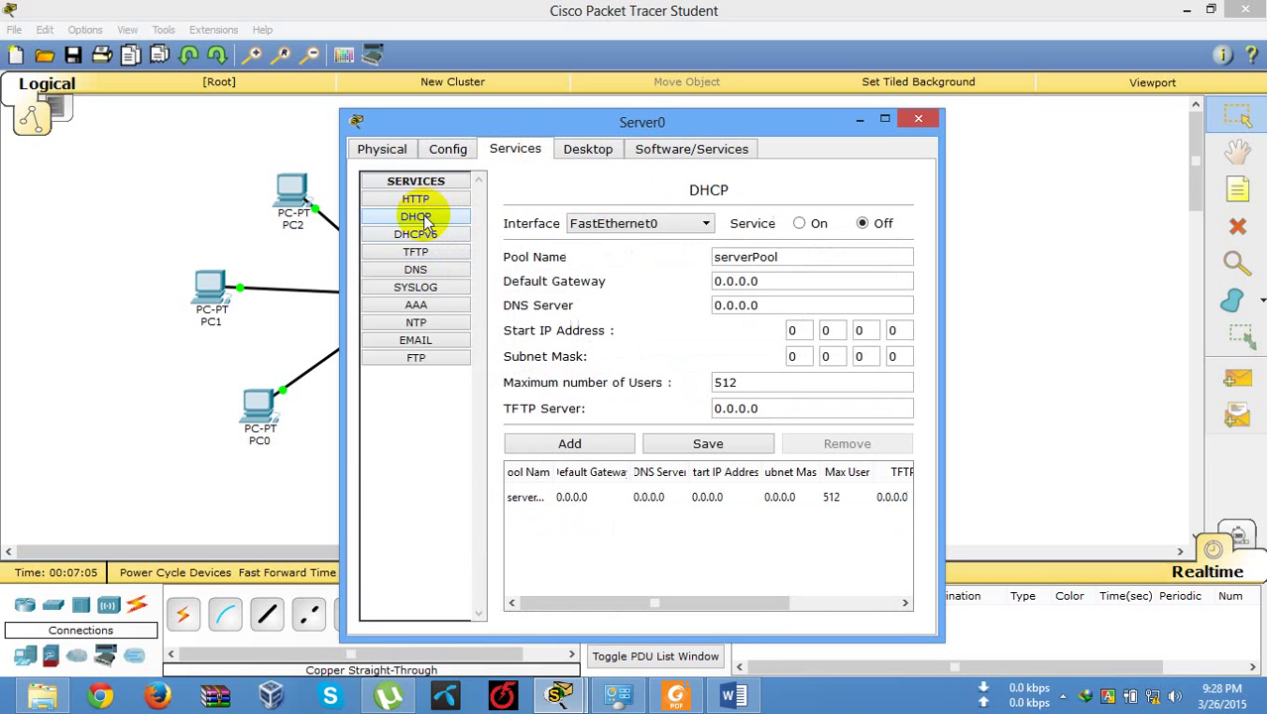
pyautogui.click(798, 224)
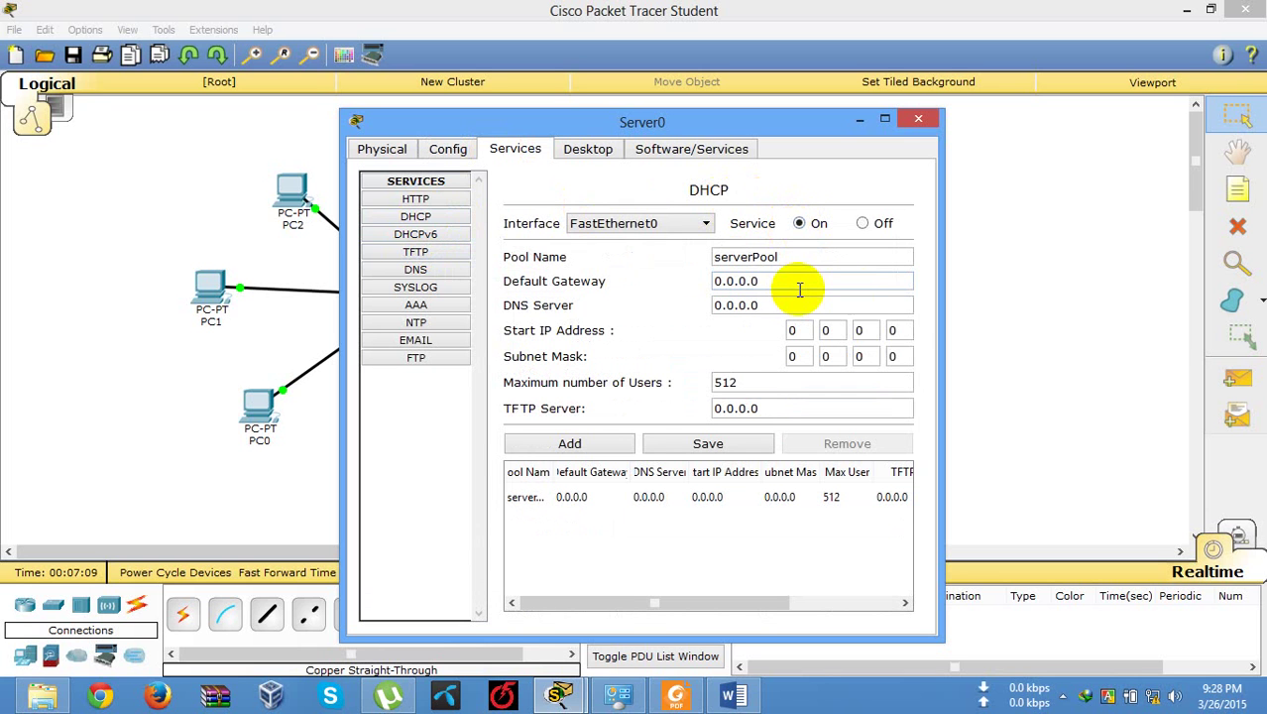
# Step: Set the start IP address of the DHCP pool serverPool to 192.168.250.2
pyautogui.doubleClick(899, 330)
pyautogui.press('BackSpace')
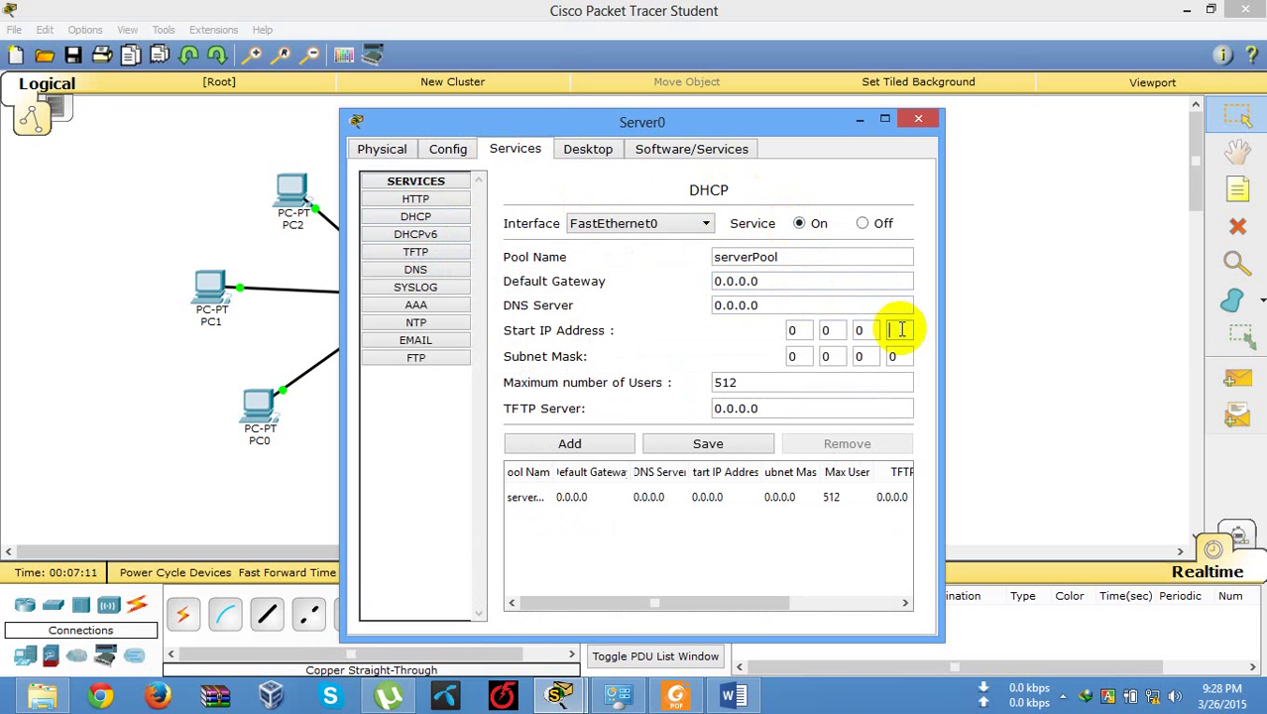
pyautogui.write('2')
pyautogui.click(808, 329)
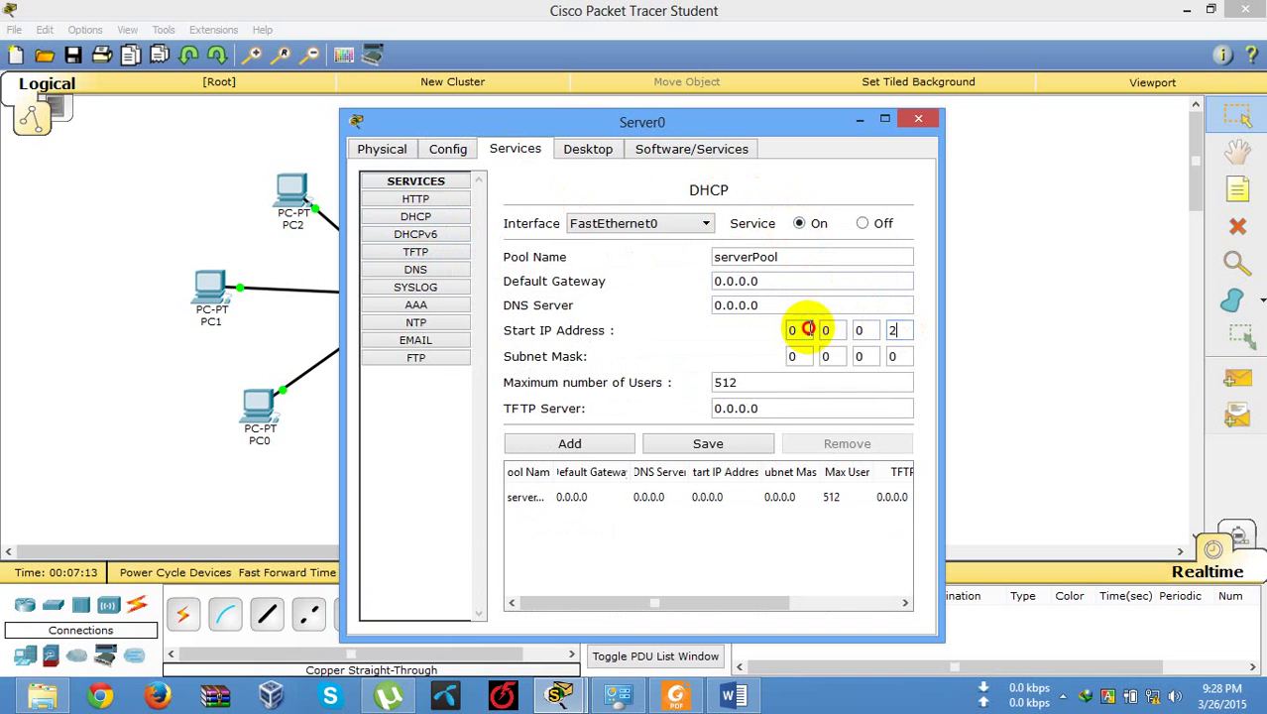
pyautogui.press('BackSpace')
pyautogui.write('192')
pyautogui.click(829, 333)
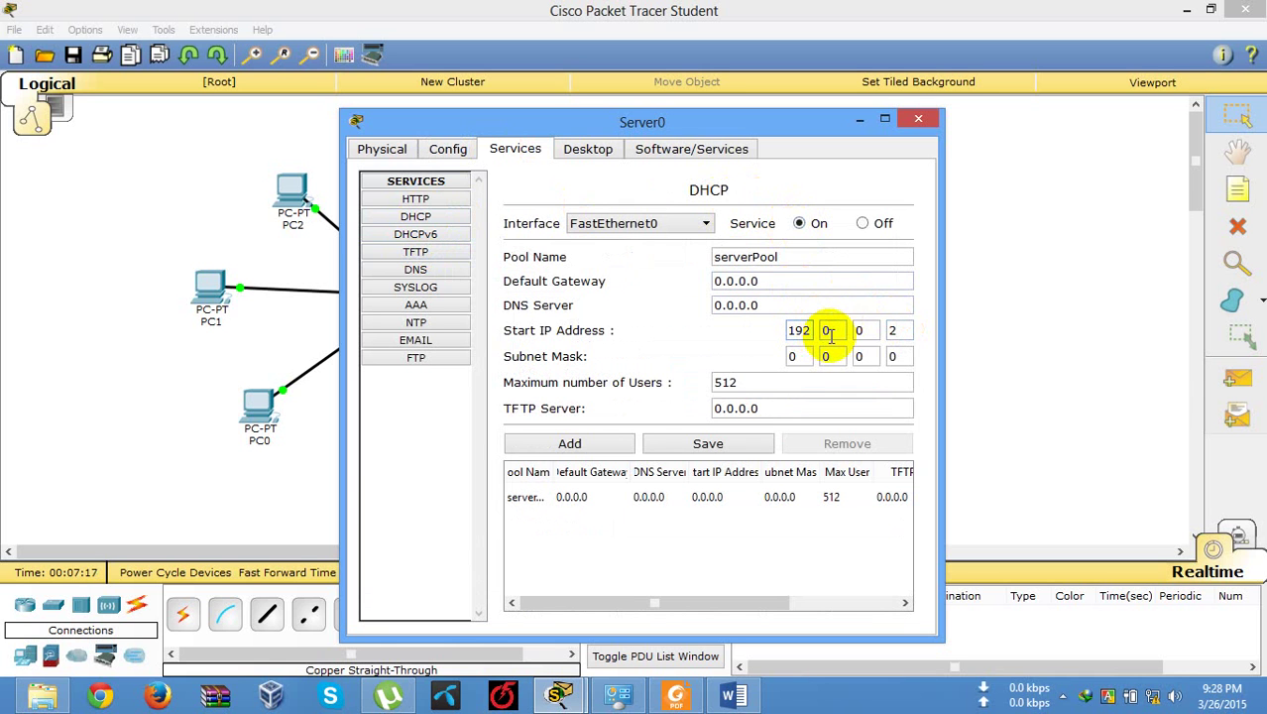
pyautogui.press('BackSpace')
pyautogui.write('168')
pyautogui.click(873, 330)
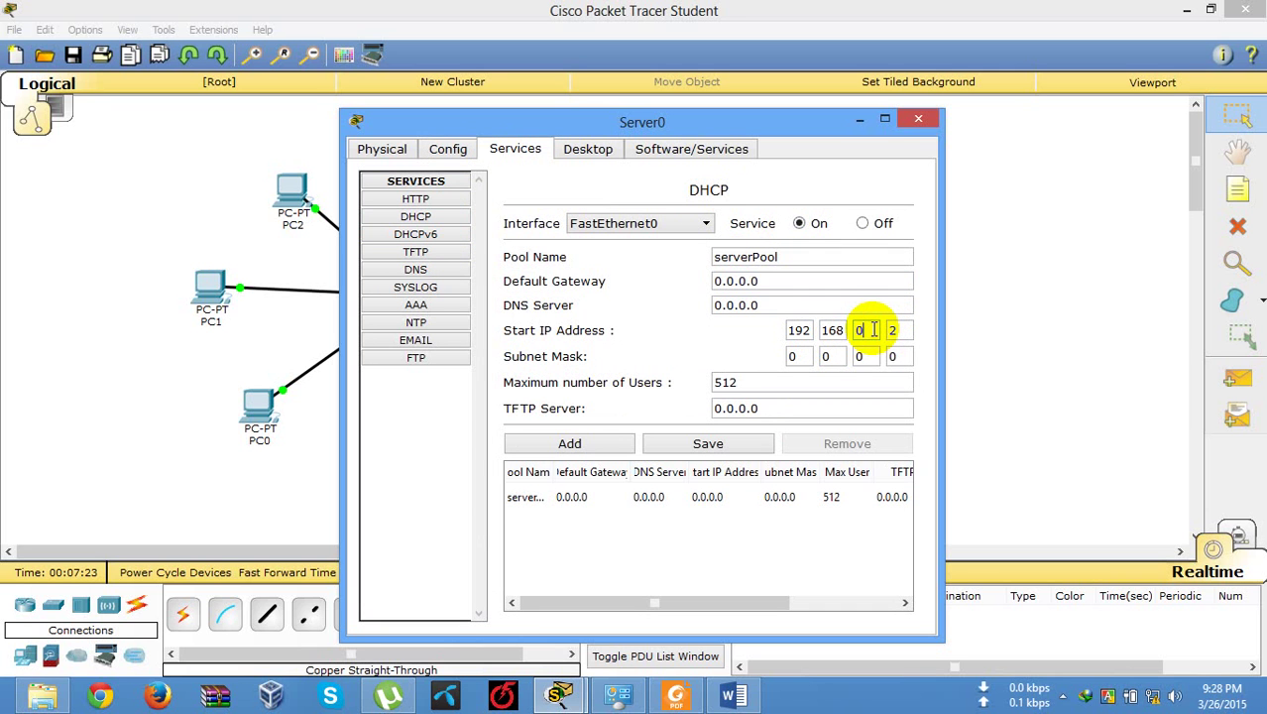
pyautogui.press('BackSpace')
pyautogui.write('250')
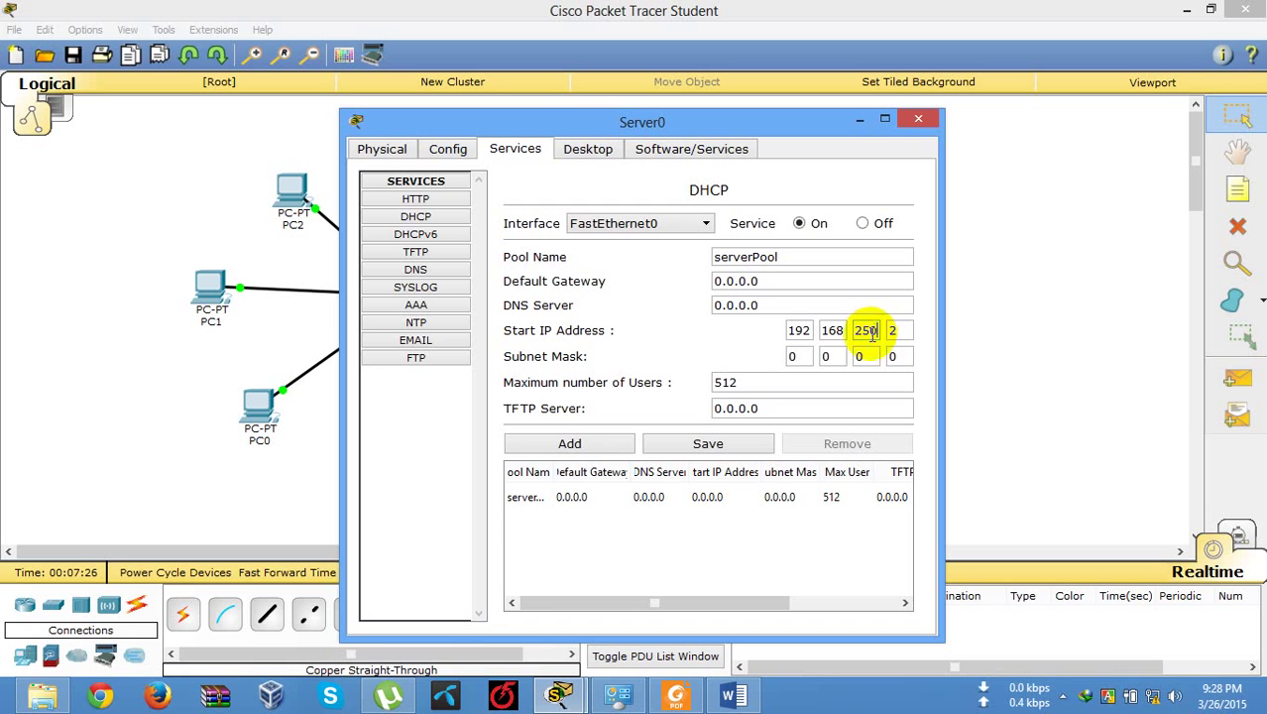
# Step: Set the DHCP pool's subnet mask to 255.255.255.0 and save the pool
pyautogui.click(810, 356)
pyautogui.press('BackSpace')
pyautogui.write('255')
pyautogui.click(835, 358)
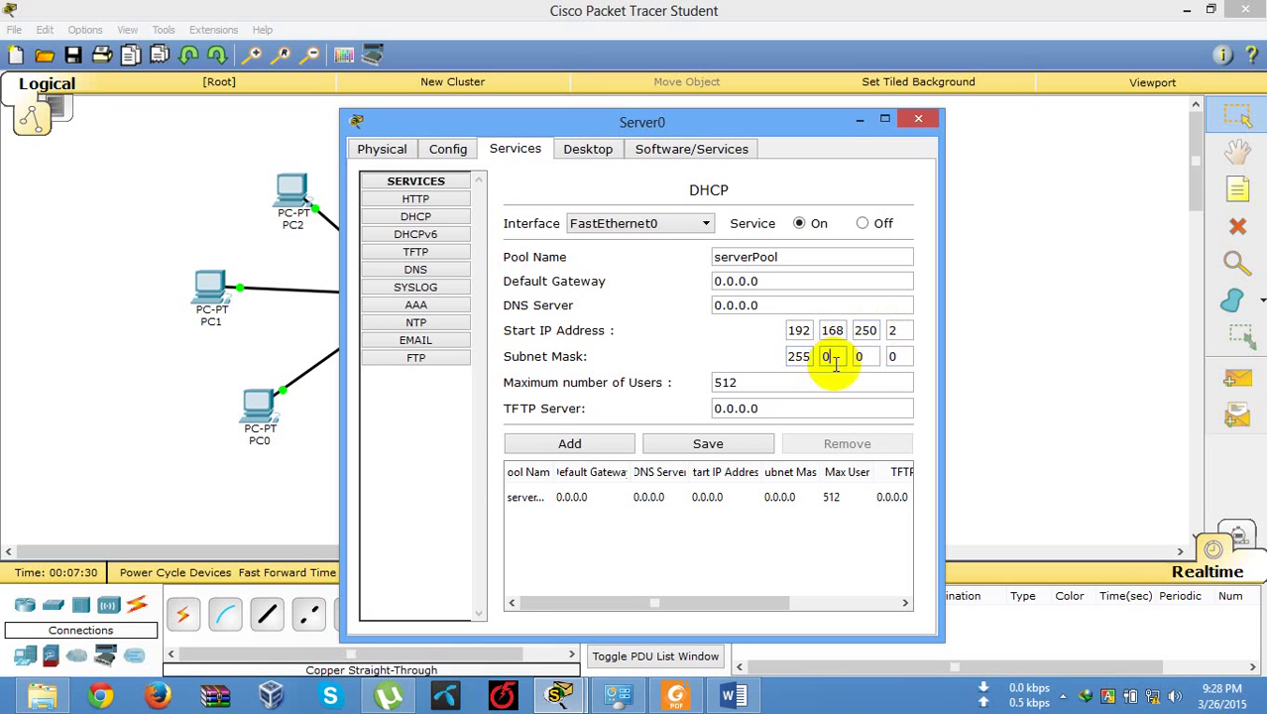
pyautogui.press('BackSpace')
pyautogui.write('255')
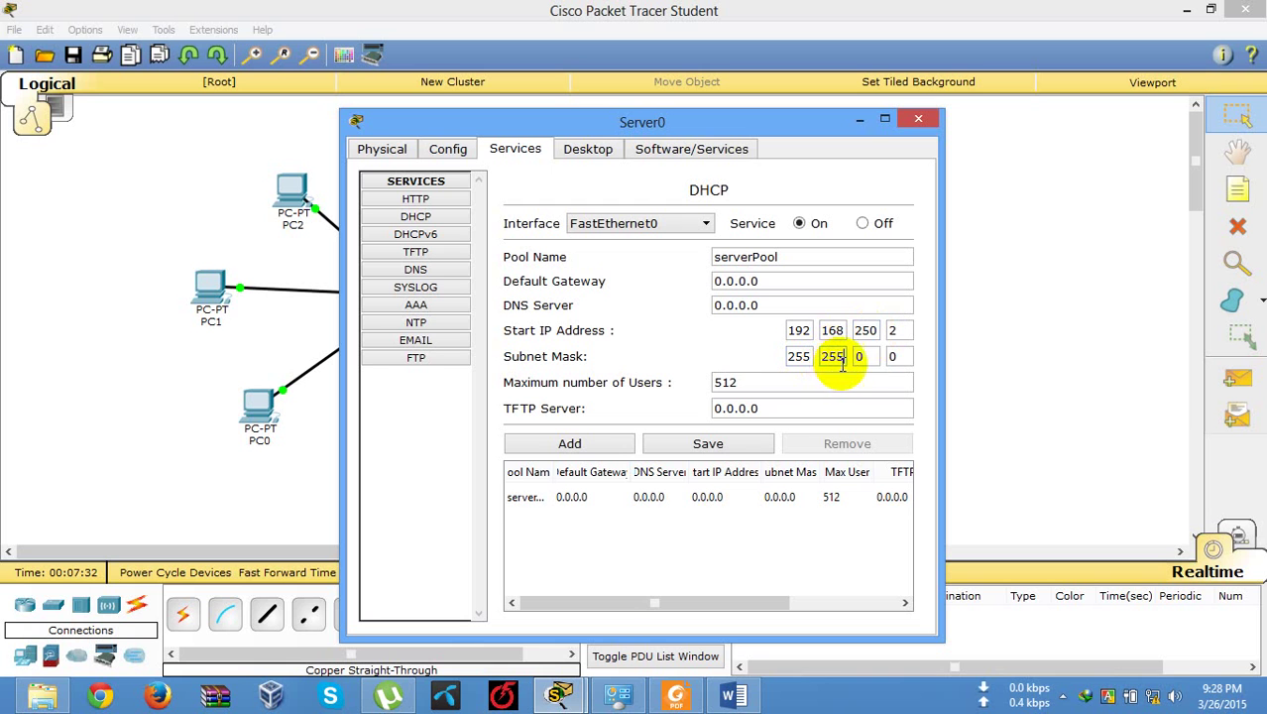
pyautogui.click(862, 357)
pyautogui.press('BackSpace')
pyautogui.write('255')
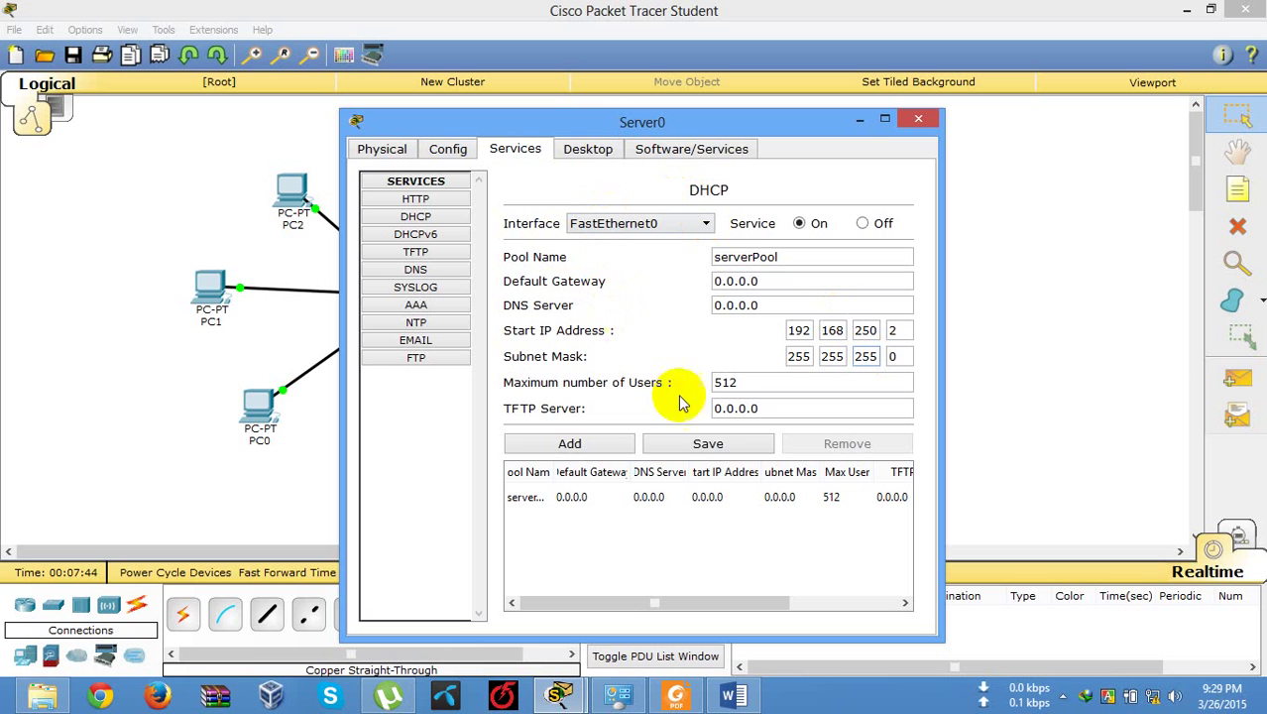
pyautogui.click(710, 446)
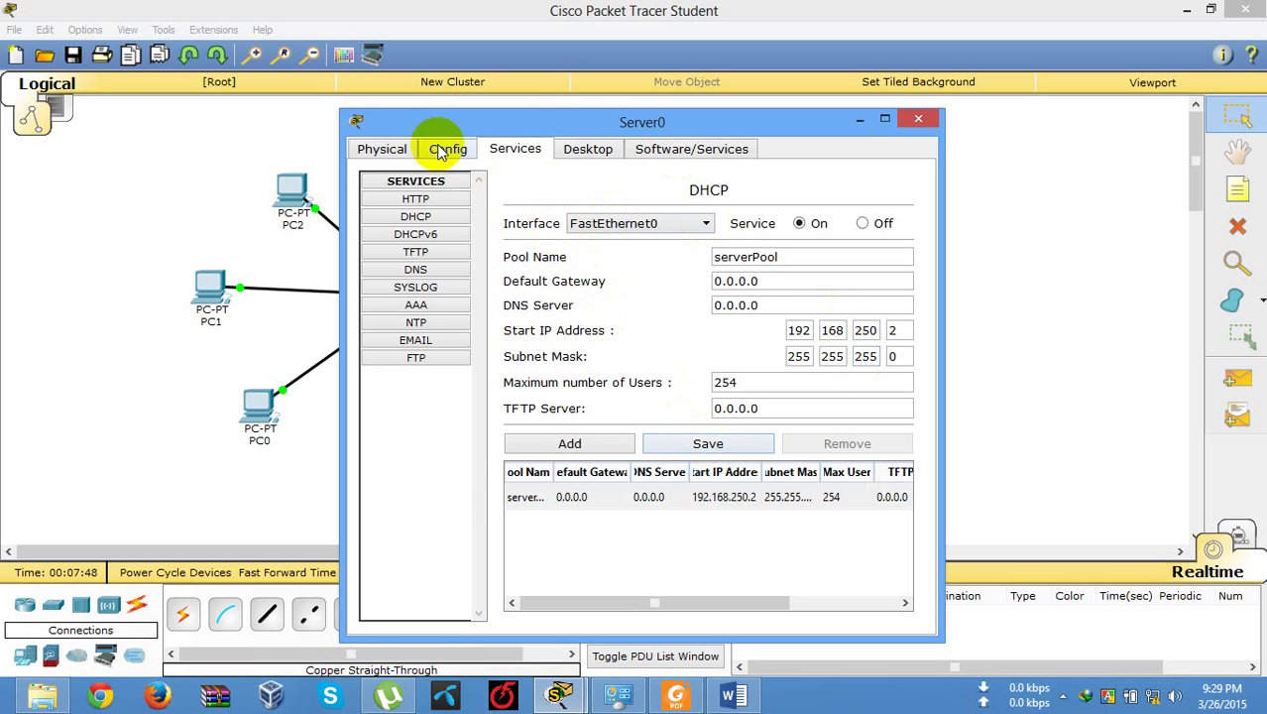
pyautogui.click(593, 150)
pyautogui.click(530, 150)
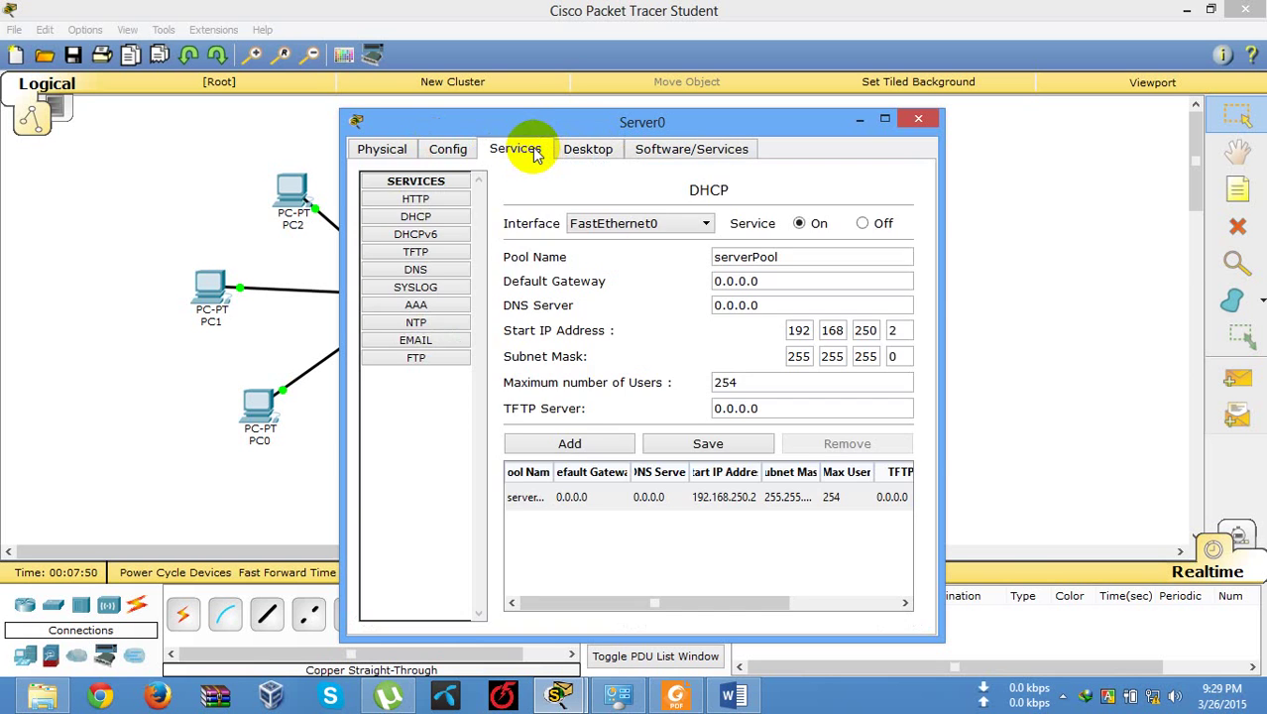
pyautogui.click(439, 220)
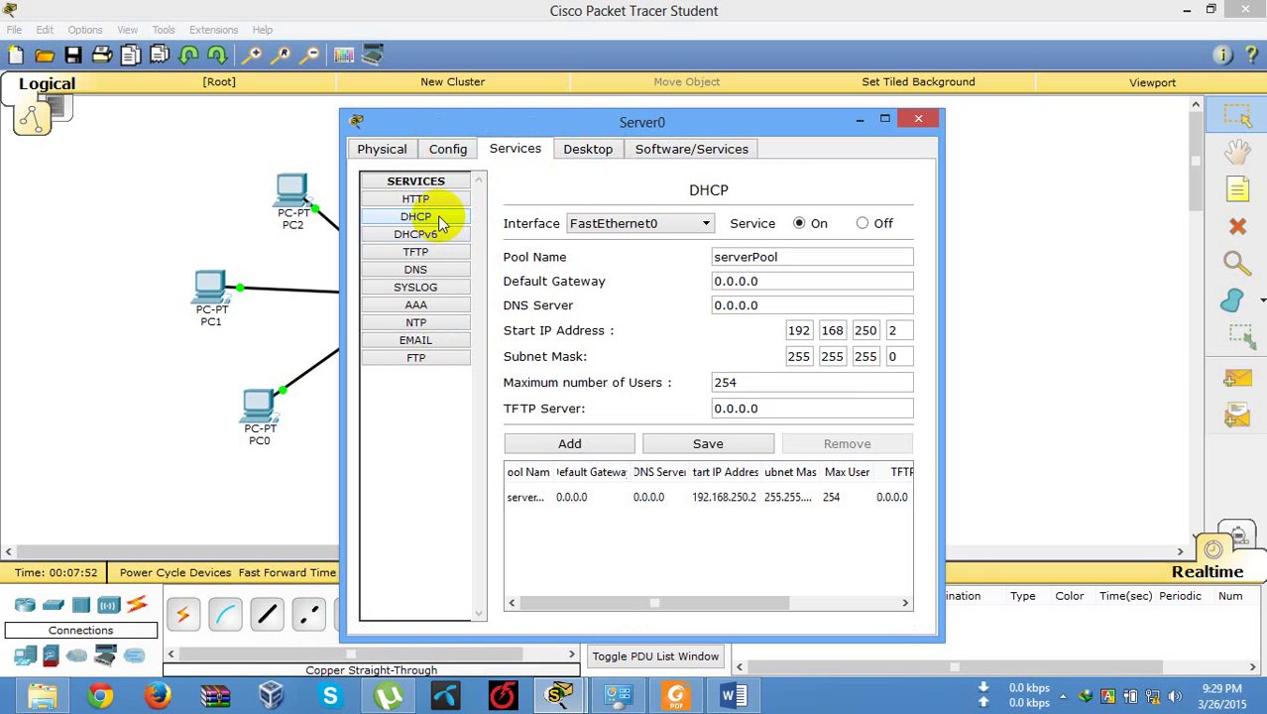
pyautogui.click(443, 150)
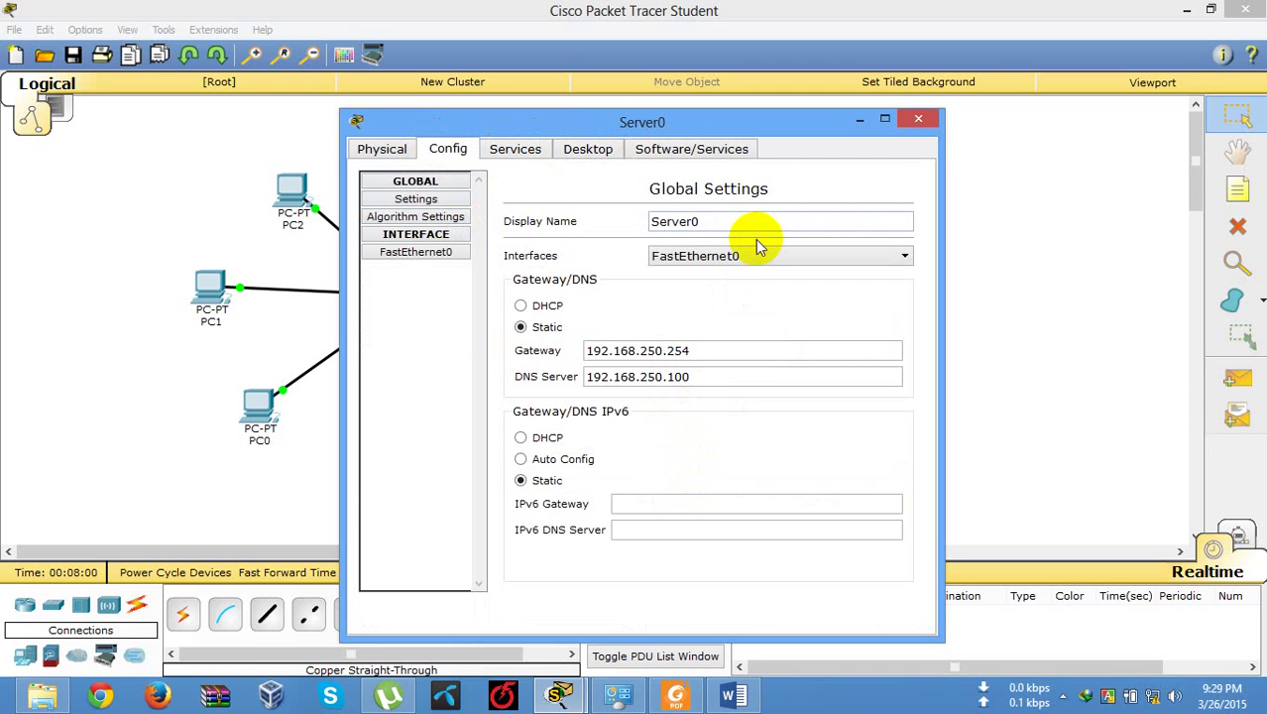
# Step: Set the default gateway of Server0's DHCP pool to 192.168.250.254
pyautogui.click(515, 150)
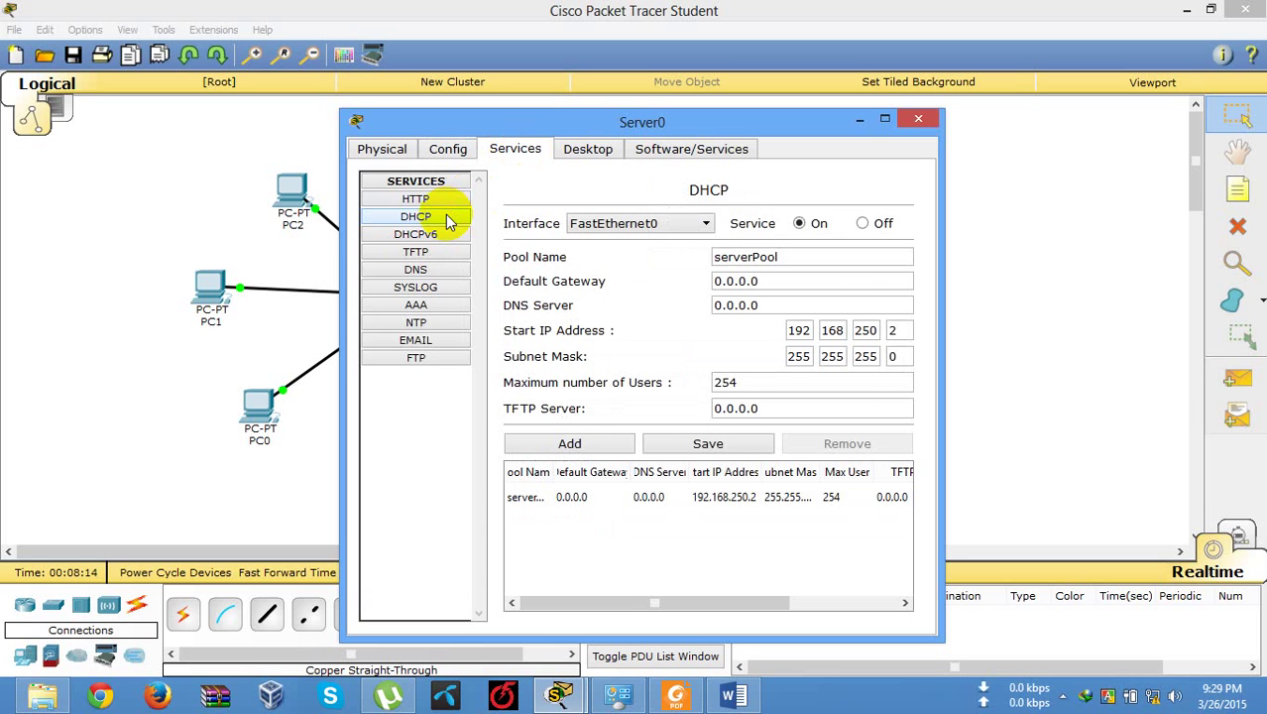
pyautogui.click(814, 274)
pyautogui.press('BackSpace')
pyautogui.press('BackSpace')
pyautogui.press('BackSpace')
pyautogui.press('BackSpace')
pyautogui.press('BackSpace')
pyautogui.press('BackSpace')
pyautogui.press('BackSpace')
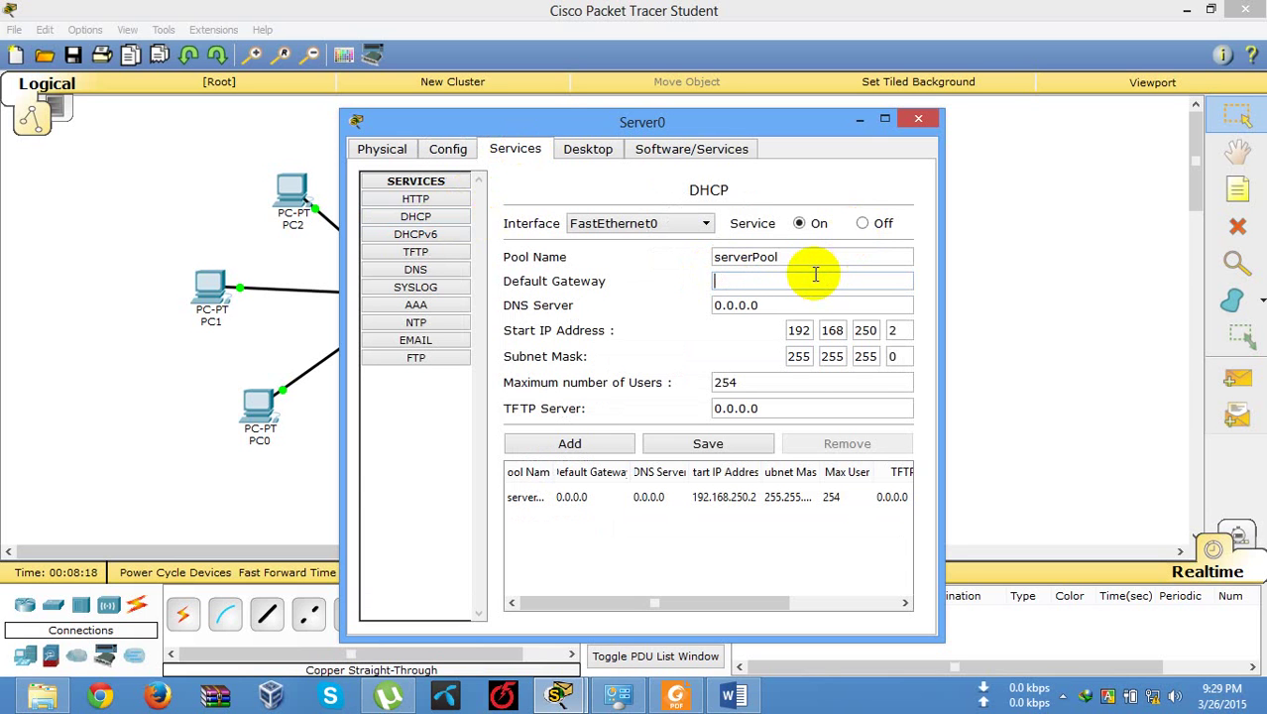
pyautogui.write('192.168.250.254')
# Step: Set the DHCP pool's DNS server to 192.168.250.100 and save the pool
pyautogui.click(804, 299)
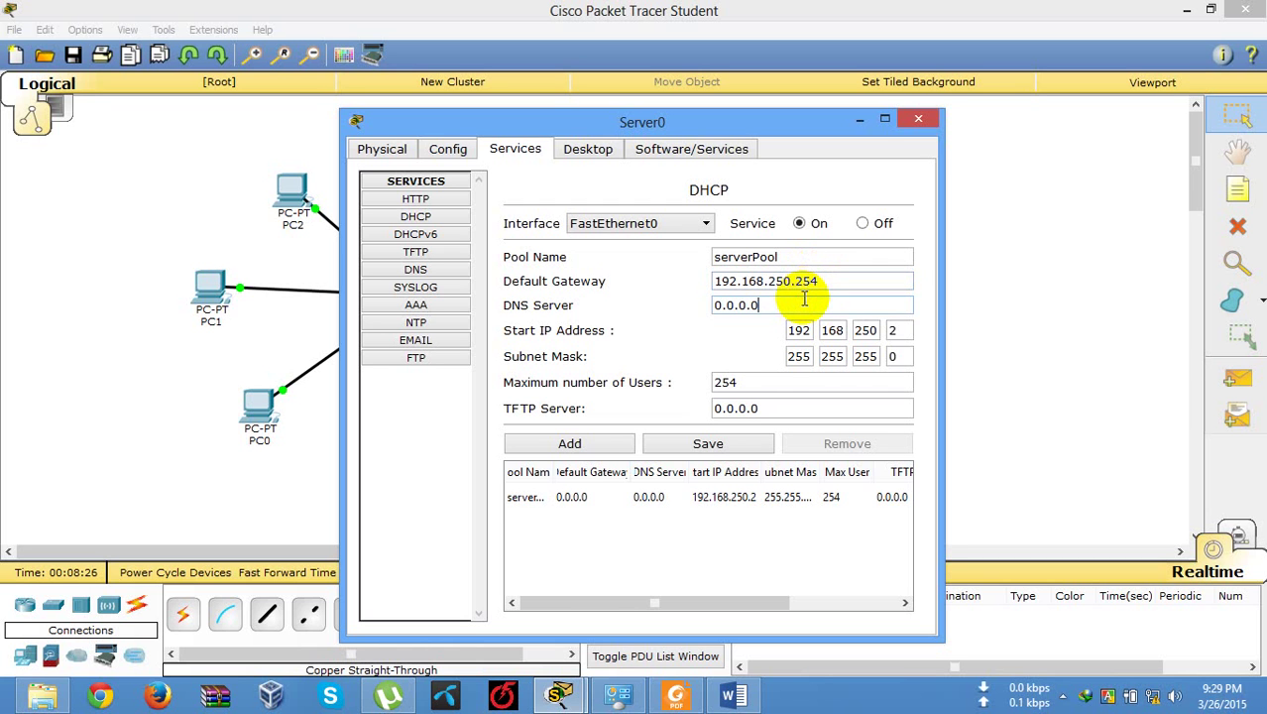
pyautogui.press('BackSpace')
pyautogui.press('BackSpace')
pyautogui.press('BackSpace')
pyautogui.press('BackSpace')
pyautogui.press('BackSpace')
pyautogui.press('BackSpace')
pyautogui.press('BackSpace')
pyautogui.write('192.168.250.100')
pyautogui.click(716, 444)
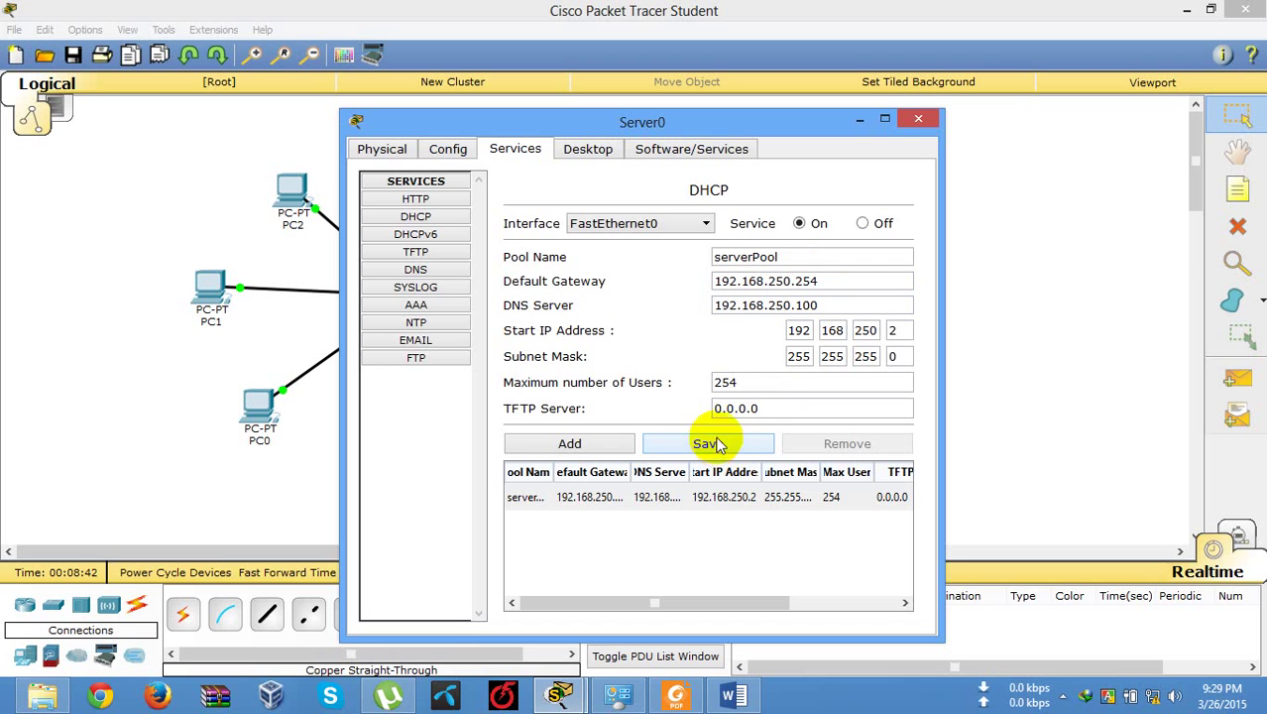
# Step: Give Server0 the static IP address 192.168.250.100 with subnet mask 255.255.255.0 in its IP configuration
pyautogui.click(585, 151)
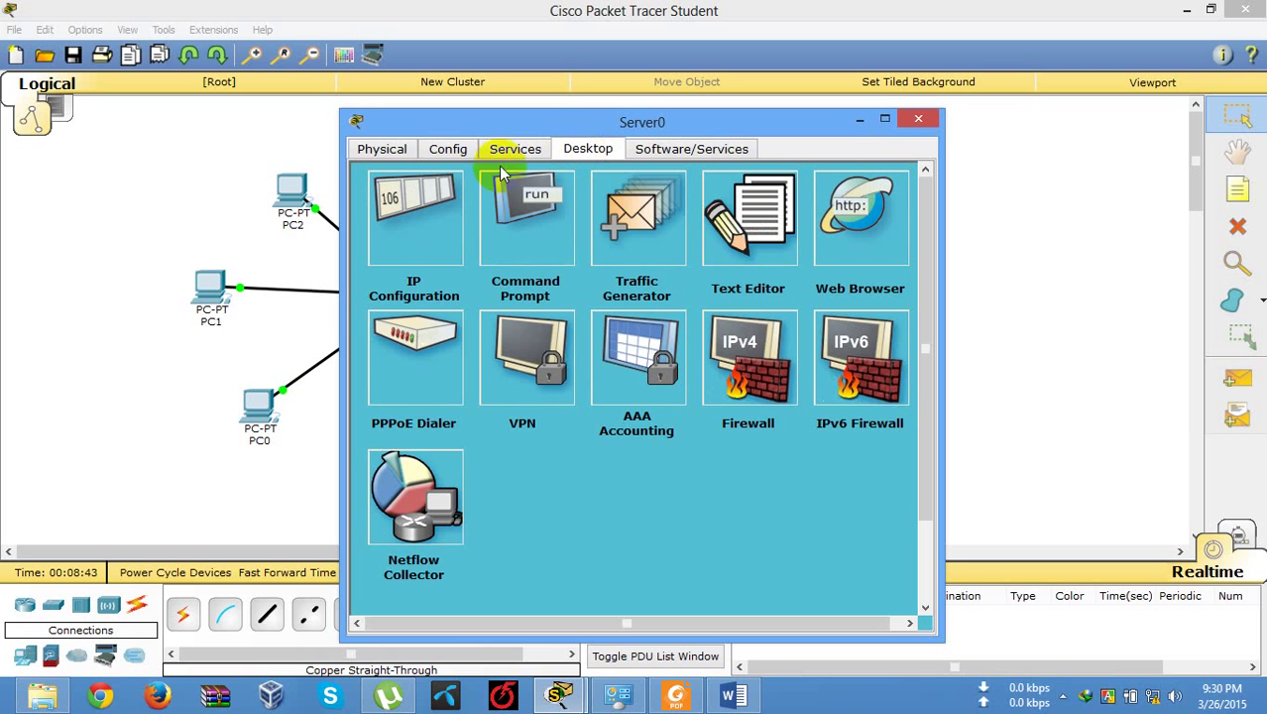
pyautogui.click(436, 208)
pyautogui.click(546, 298)
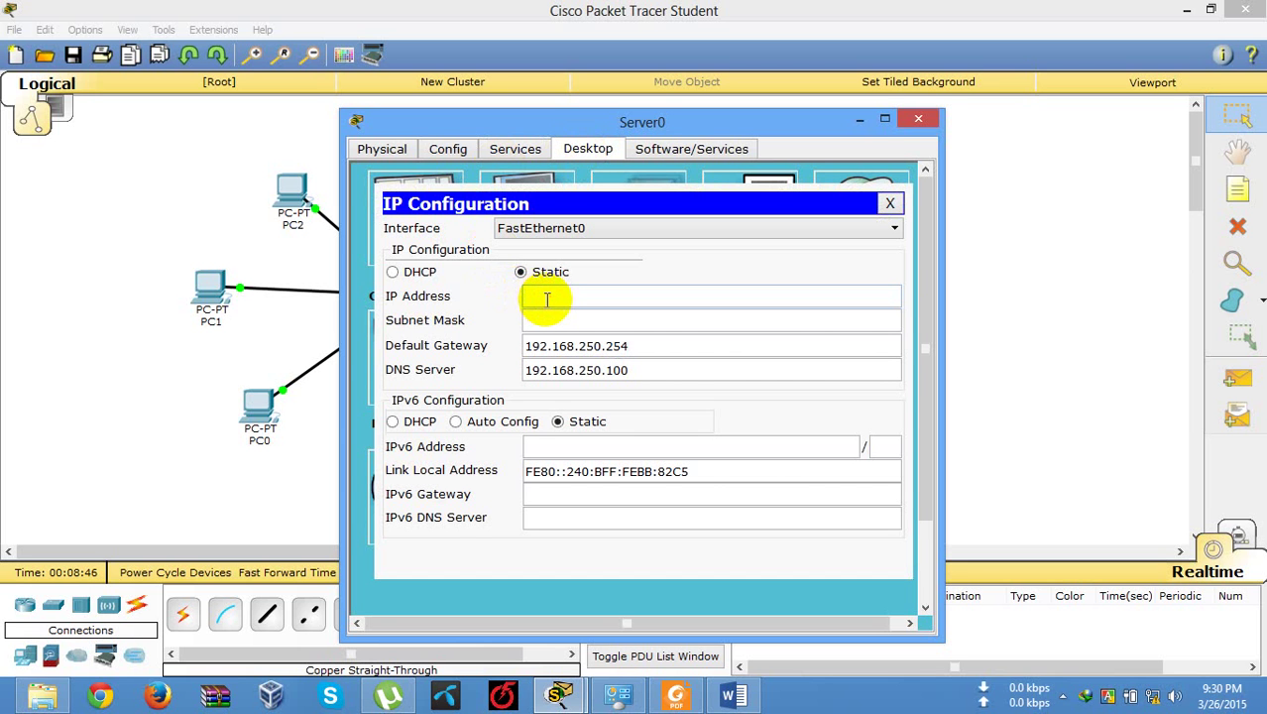
pyautogui.write('192.168.250.100')
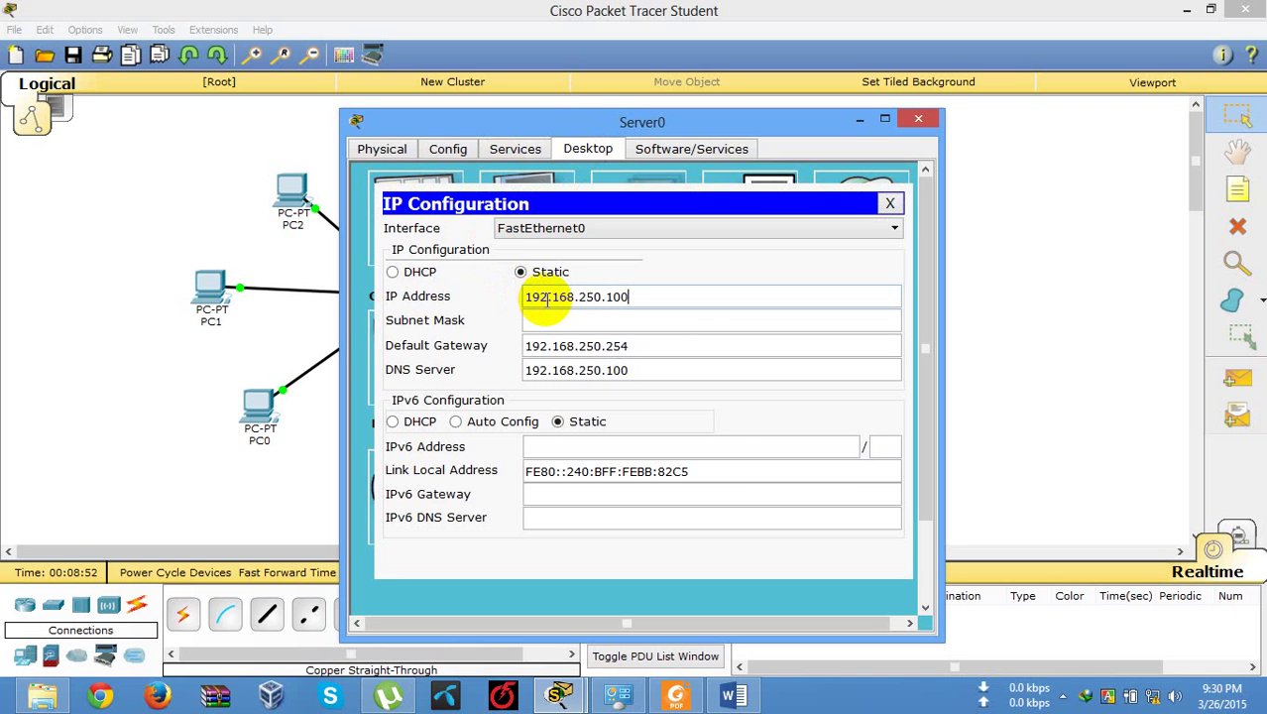
pyautogui.click(560, 319)
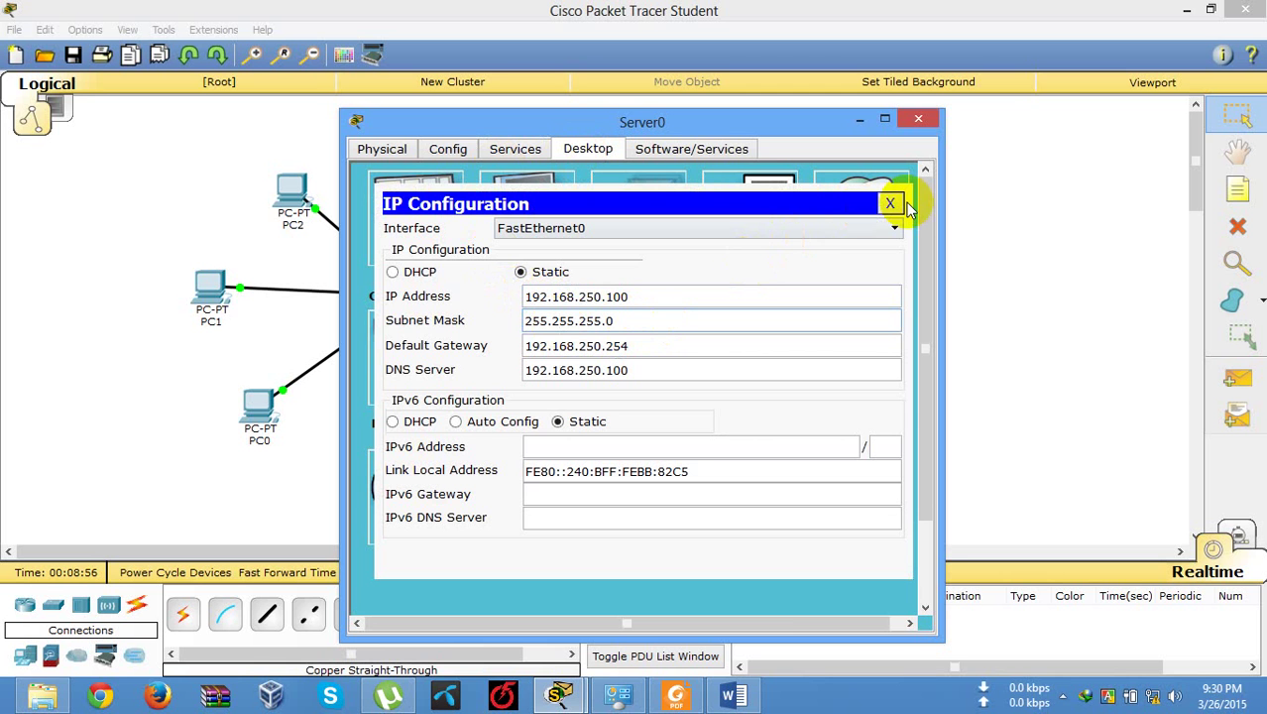
# Step: Set Server1's static gateway to 192.168.251.254 and its DNS server to 192.168.250.100 in the global settings
pyautogui.click(890, 205)
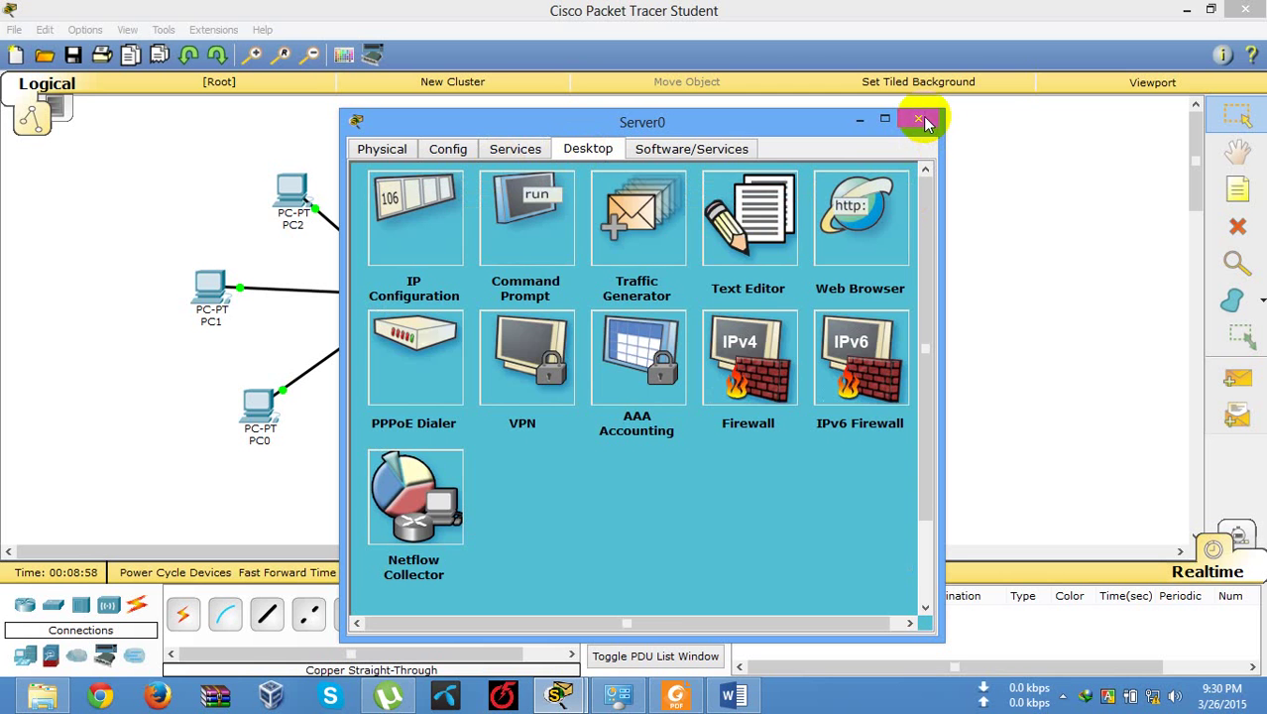
pyautogui.click(918, 119)
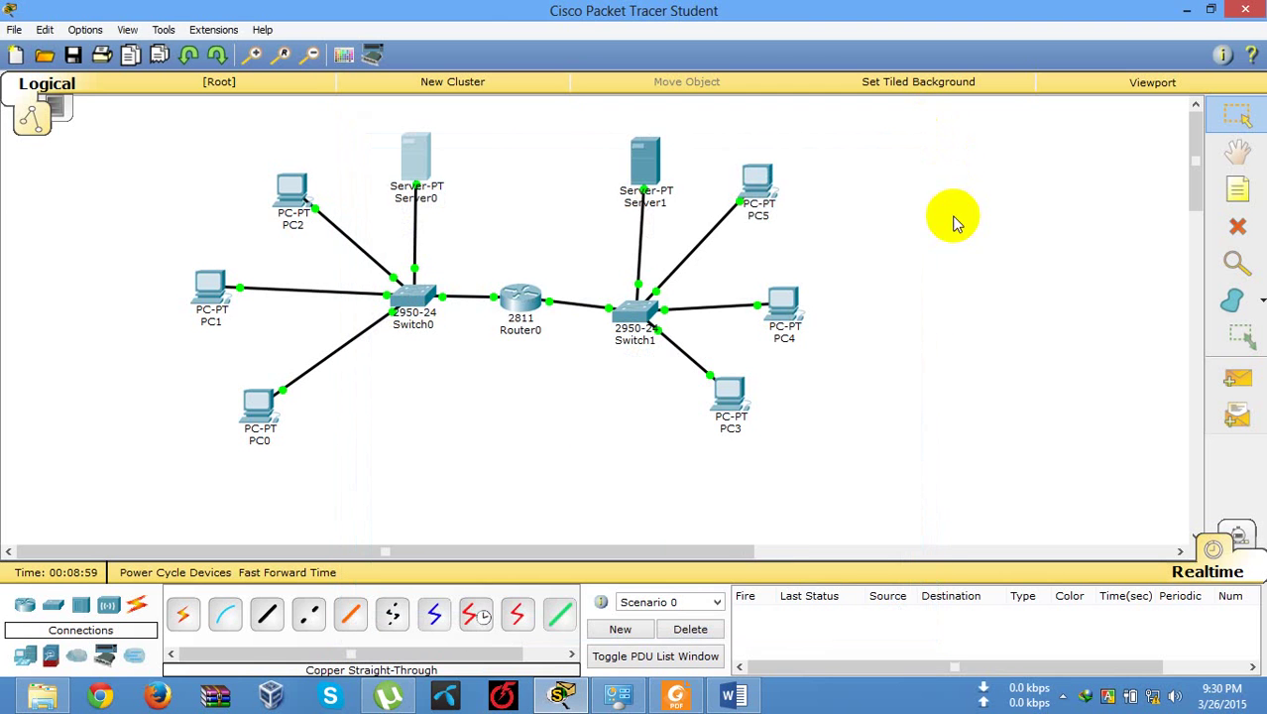
pyautogui.click(644, 169)
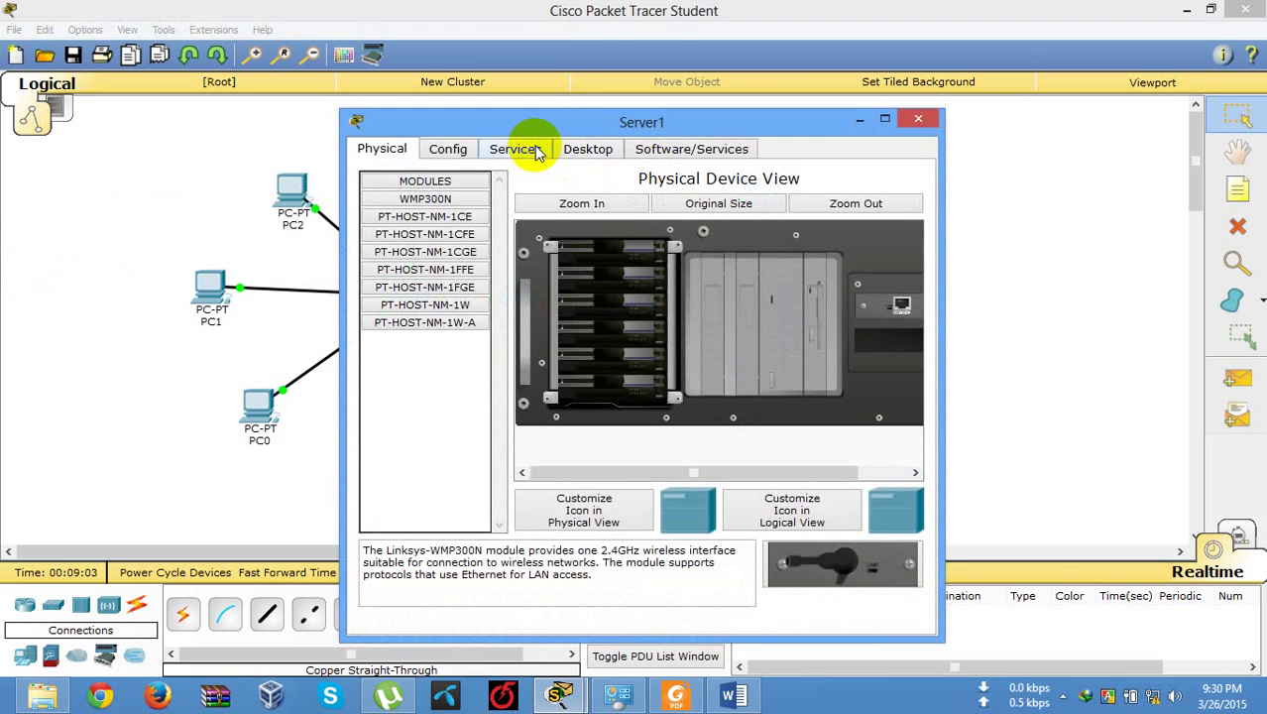
pyautogui.click(461, 149)
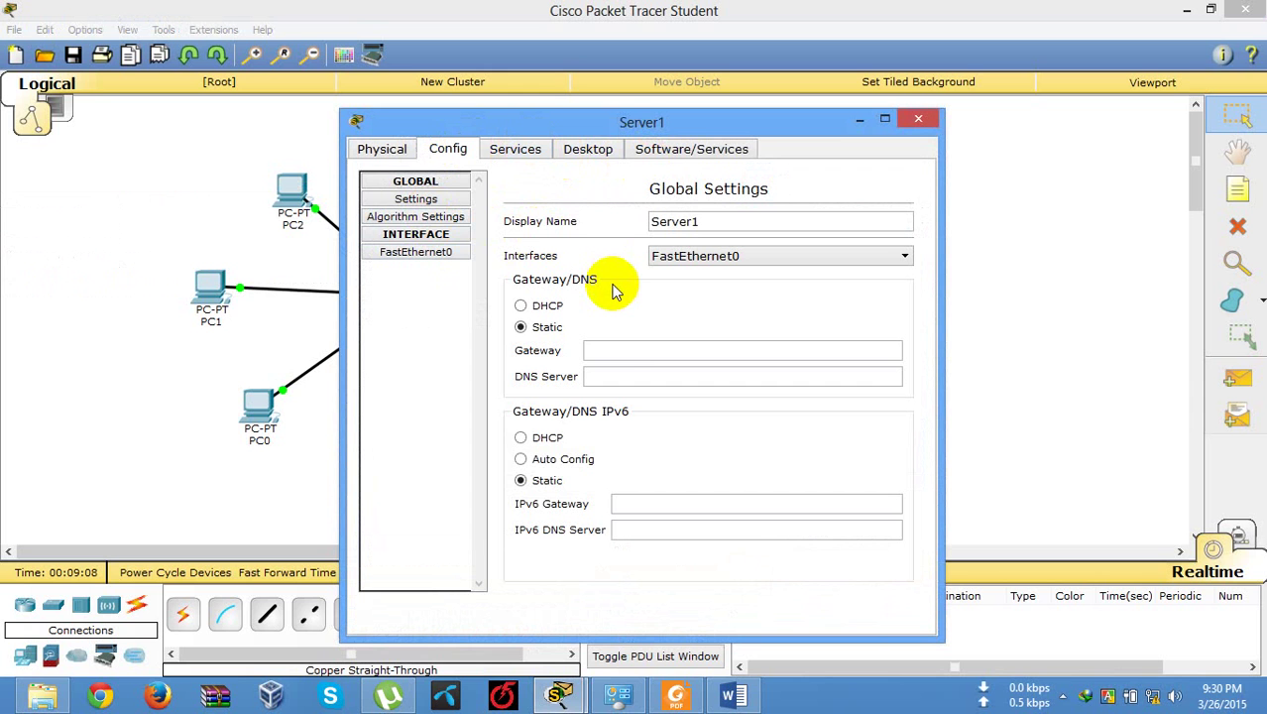
pyautogui.click(620, 348)
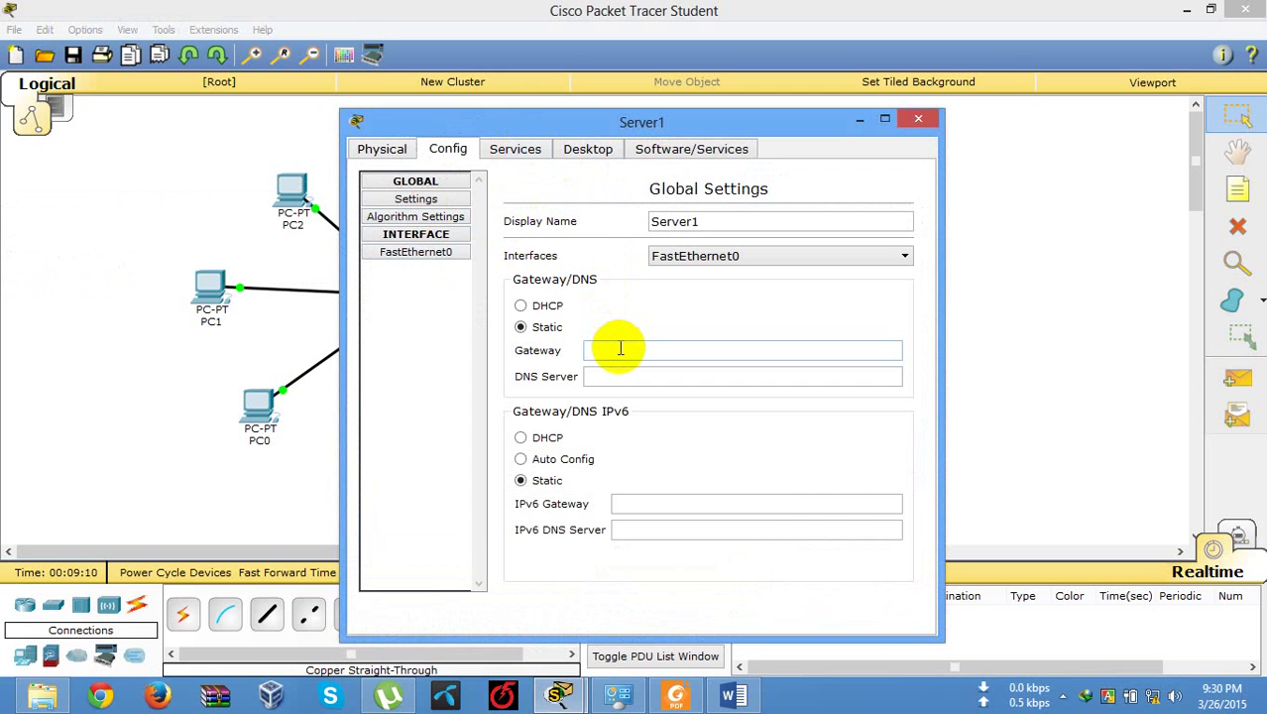
pyautogui.write('192.168.251.254')
pyautogui.click(628, 385)
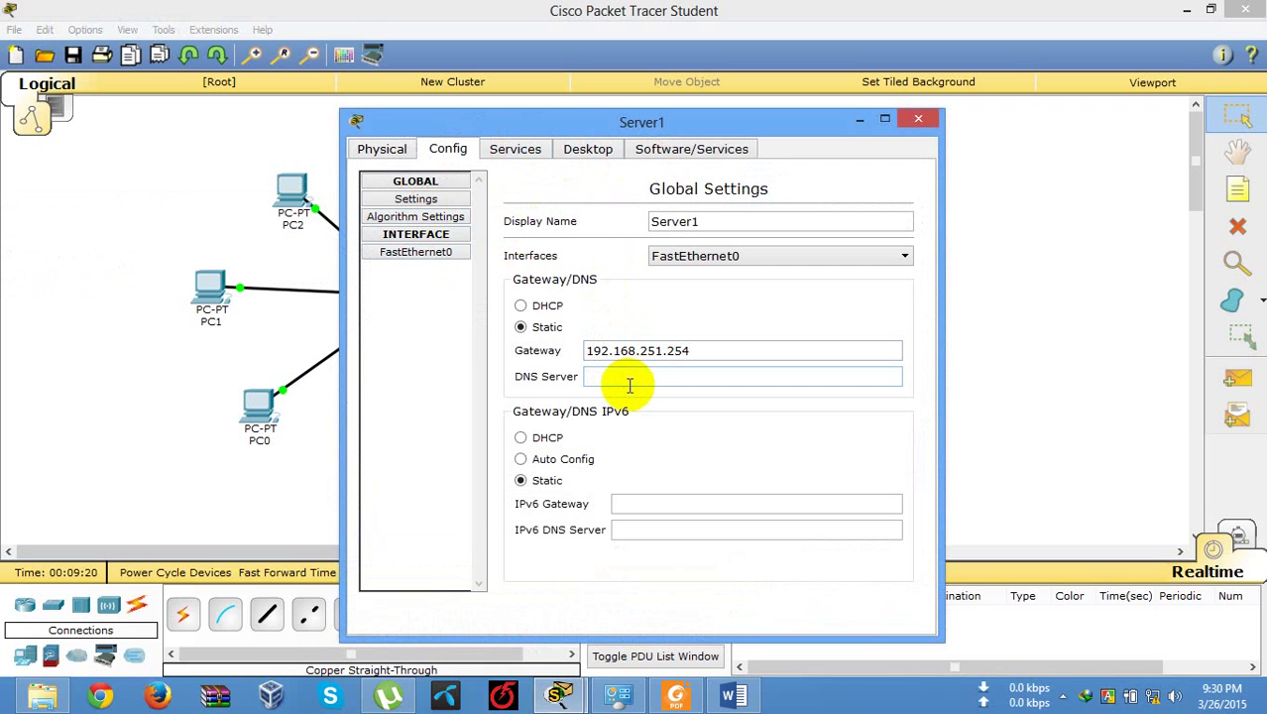
pyautogui.write('192.')
pyautogui.write('168.250.100')
# Step: Turn on Server1's DHCP service and set the pool's default gateway to 192.168.251.254
pyautogui.click(516, 149)
pyautogui.click(418, 216)
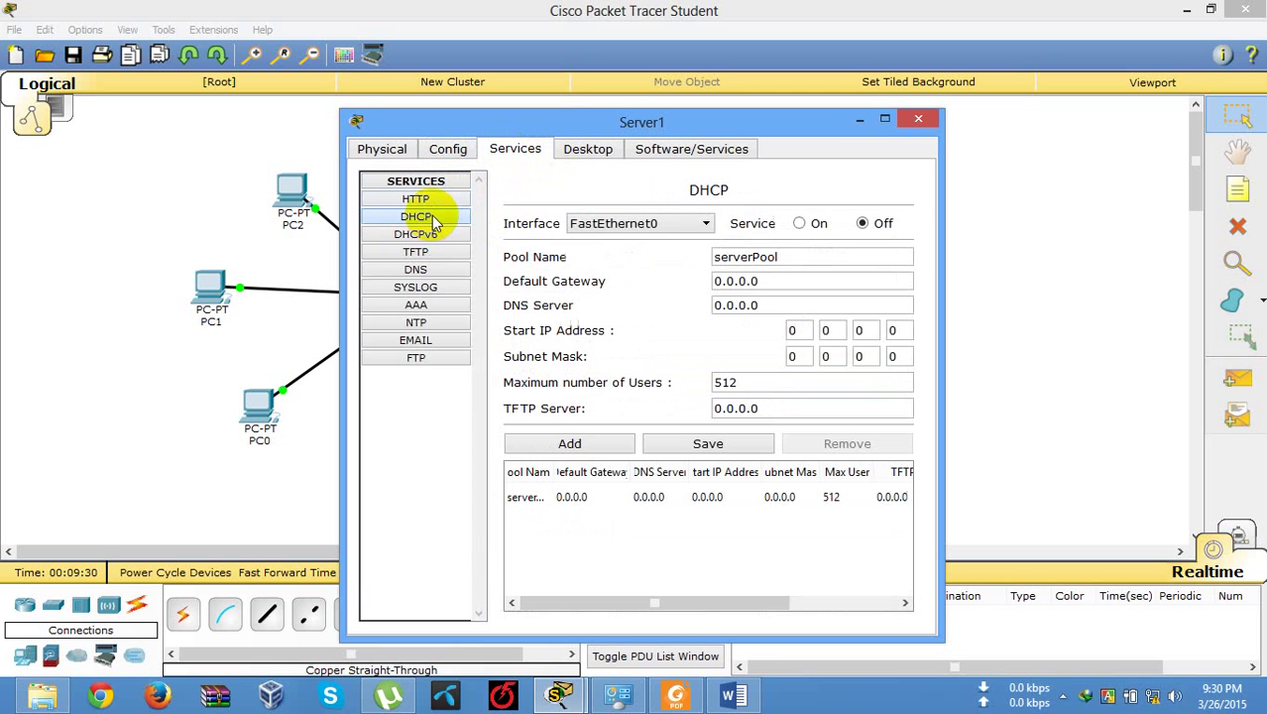
pyautogui.click(811, 224)
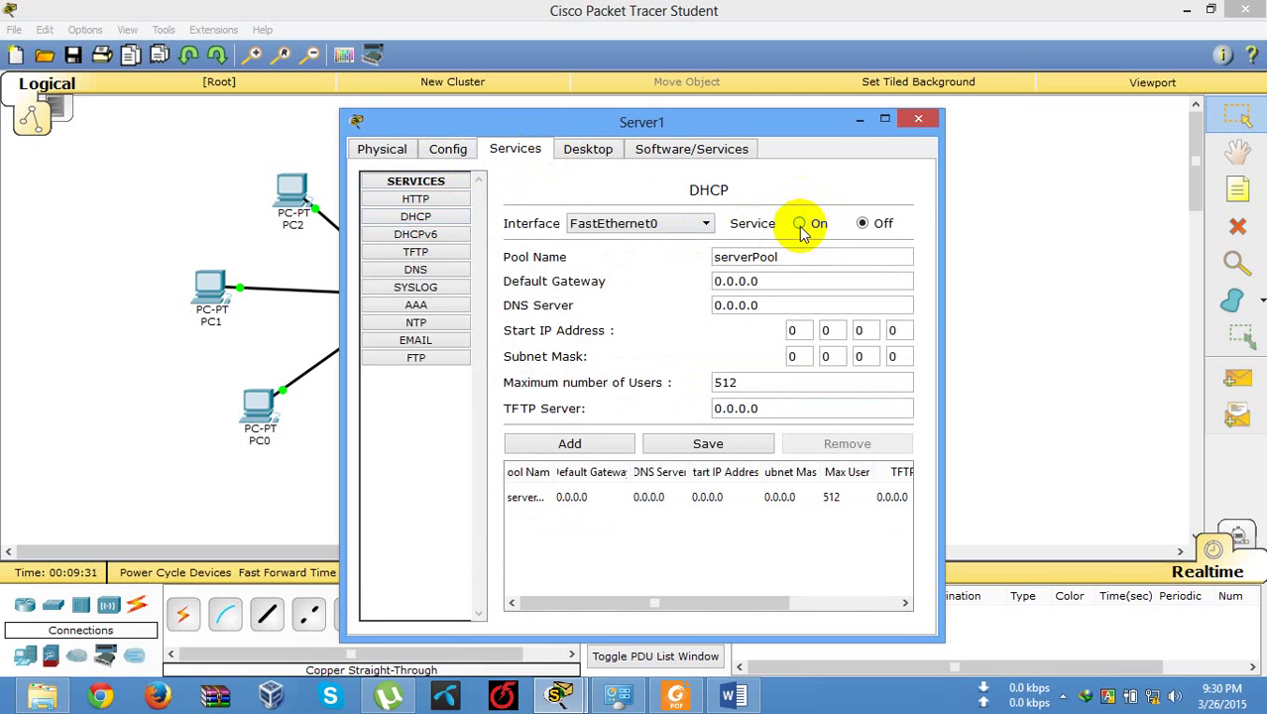
pyautogui.click(767, 284)
pyautogui.press('BackSpace')
pyautogui.press('BackSpace')
pyautogui.press('BackSpace')
pyautogui.press('BackSpace')
pyautogui.press('BackSpace')
pyautogui.press('BackSpace')
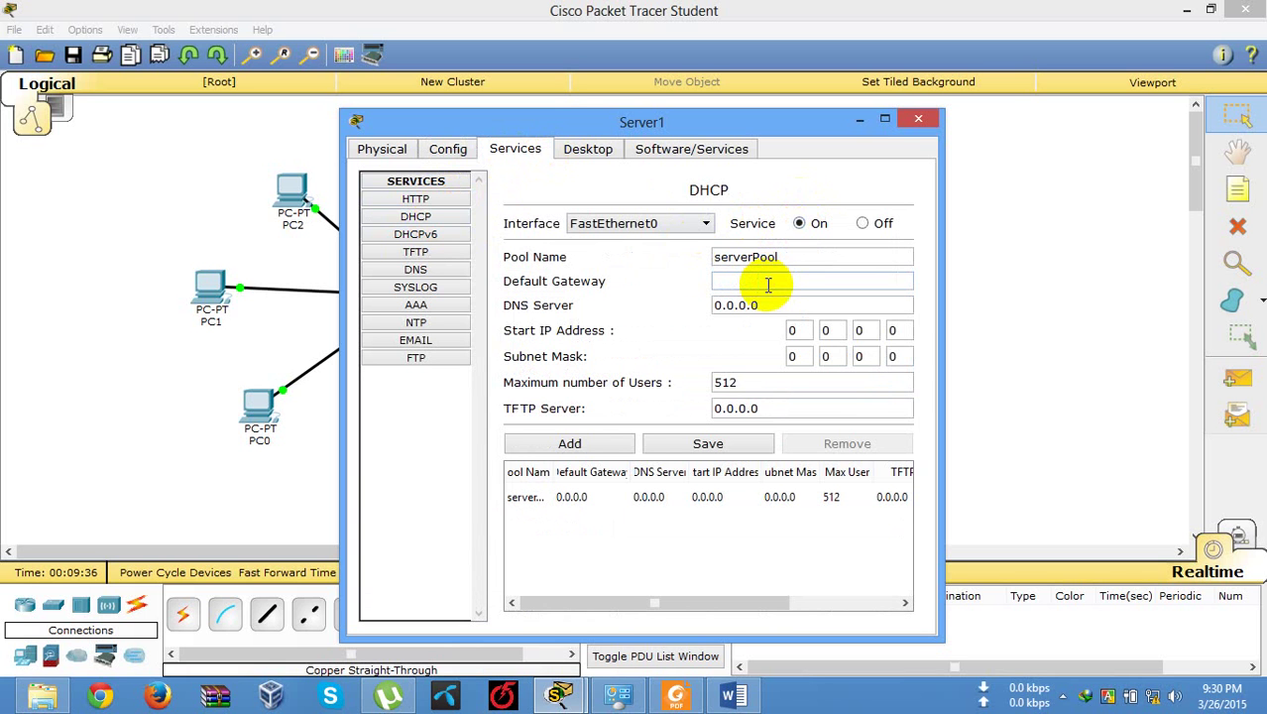
pyautogui.write('192.168.251.254')
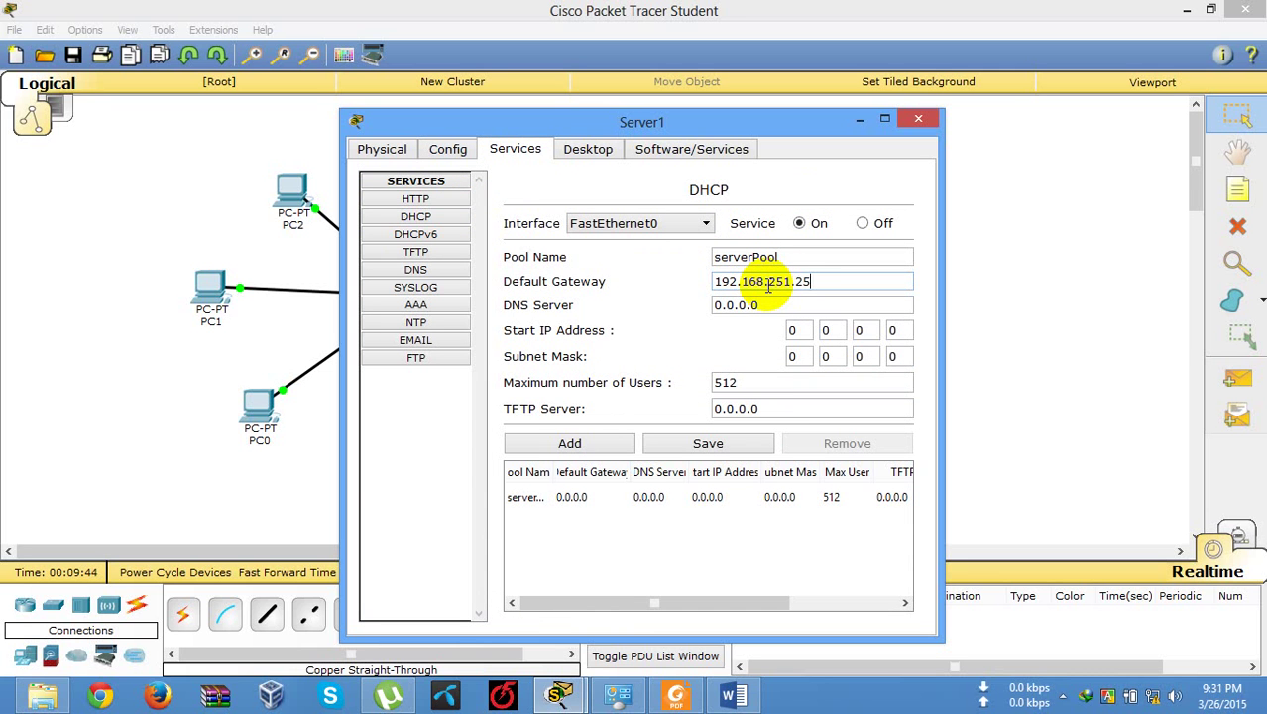
# Step: Set the DNS server of Server1's DHCP pool to 192.168.250.100
pyautogui.click(772, 304)
pyautogui.press('BackSpace')
pyautogui.press('BackSpace')
pyautogui.press('BackSpace')
pyautogui.press('BackSpace')
pyautogui.press('BackSpace')
pyautogui.press('BackSpace')
pyautogui.press('BackSpace')
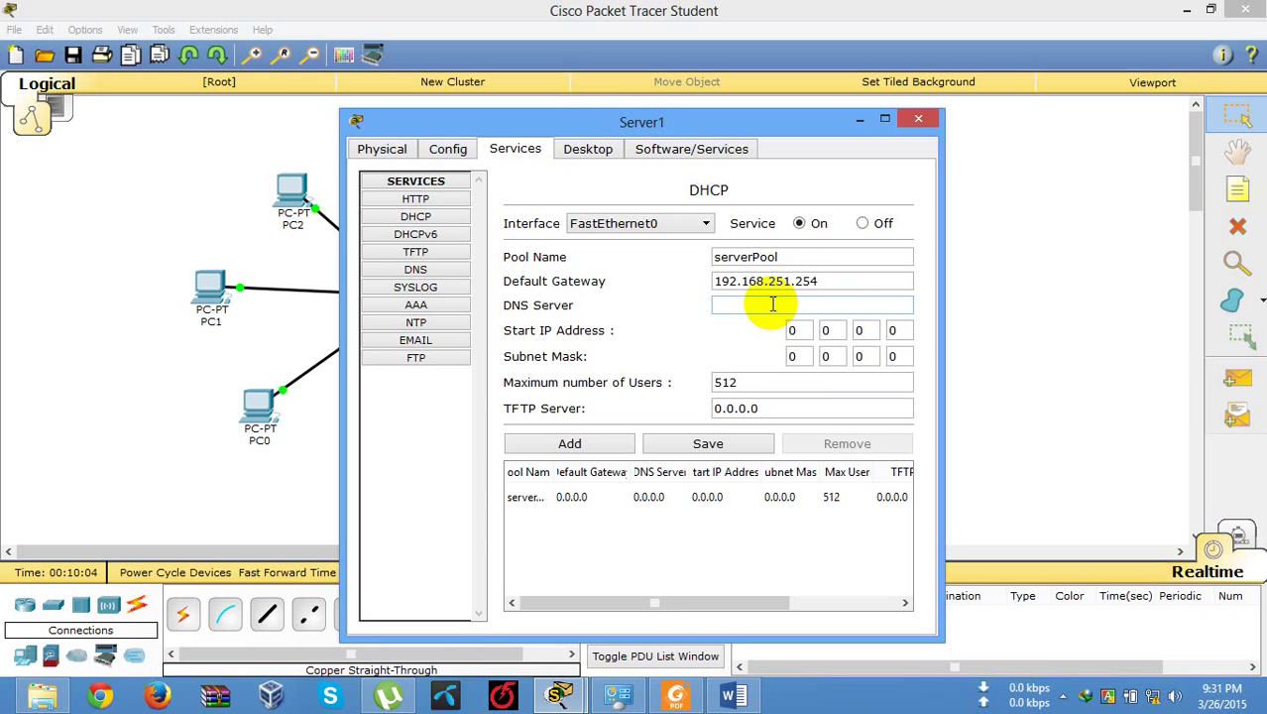
pyautogui.write('192.168')
pyautogui.write('.250.100')
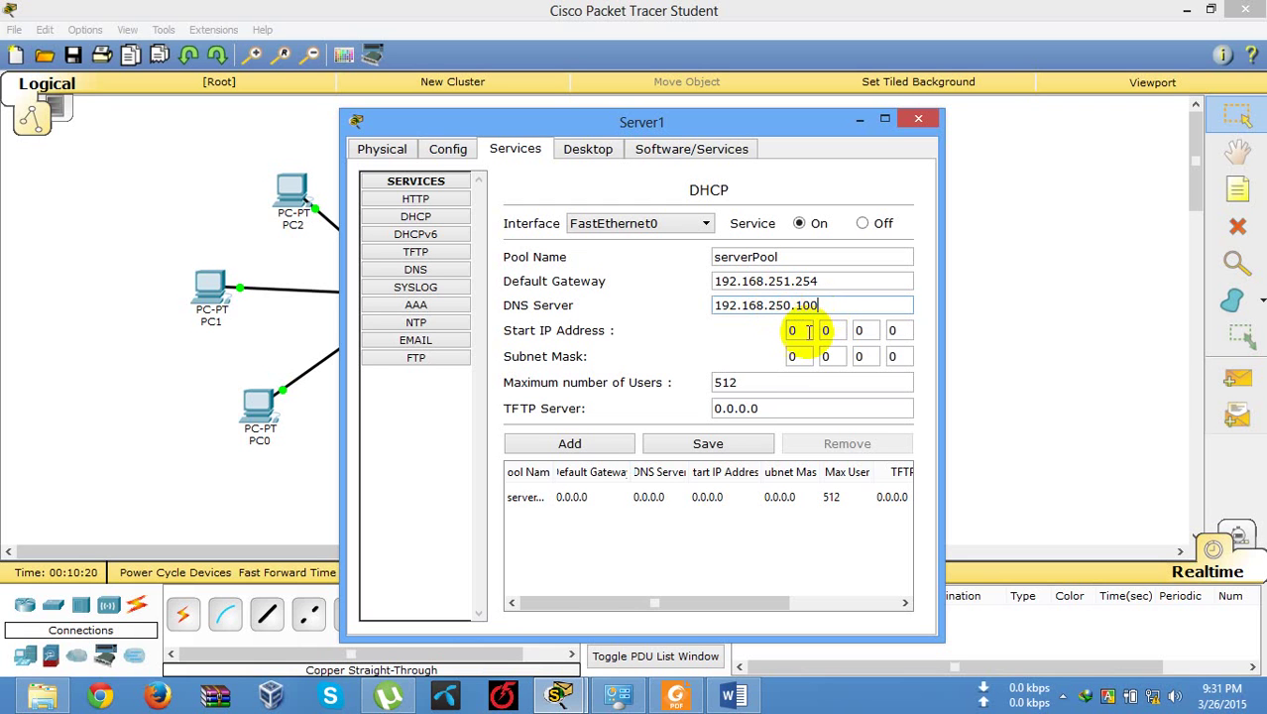
# Step: Set the start IP address of Server1's DHCP pool to 192.168.251.2
pyautogui.click(803, 331)
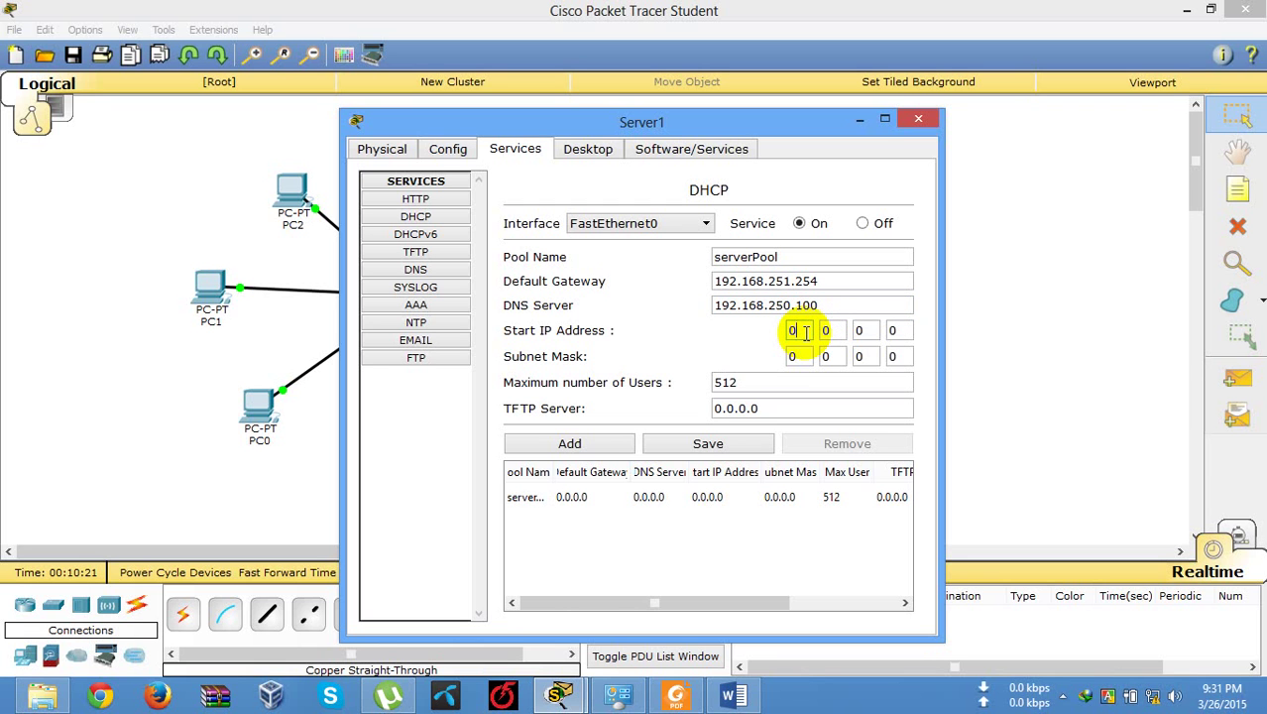
pyautogui.press('BackSpace')
pyautogui.write('192')
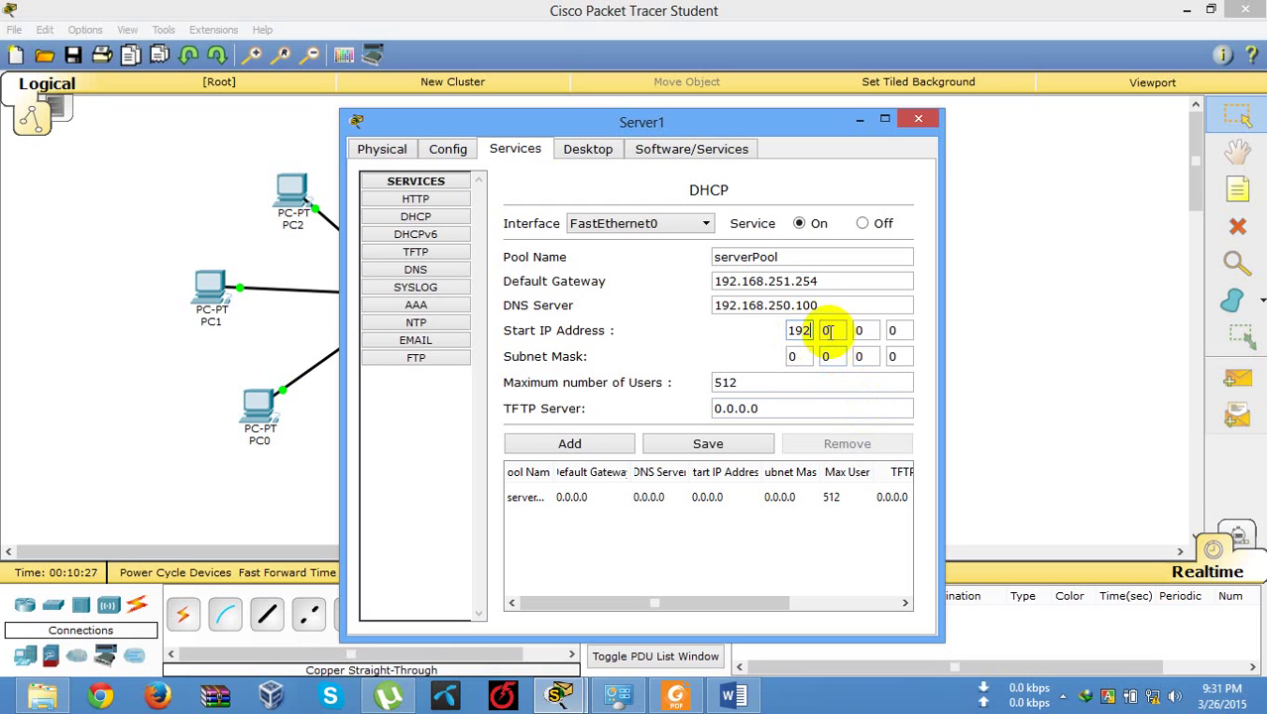
pyautogui.click(829, 332)
pyautogui.write('168')
pyautogui.click(864, 331)
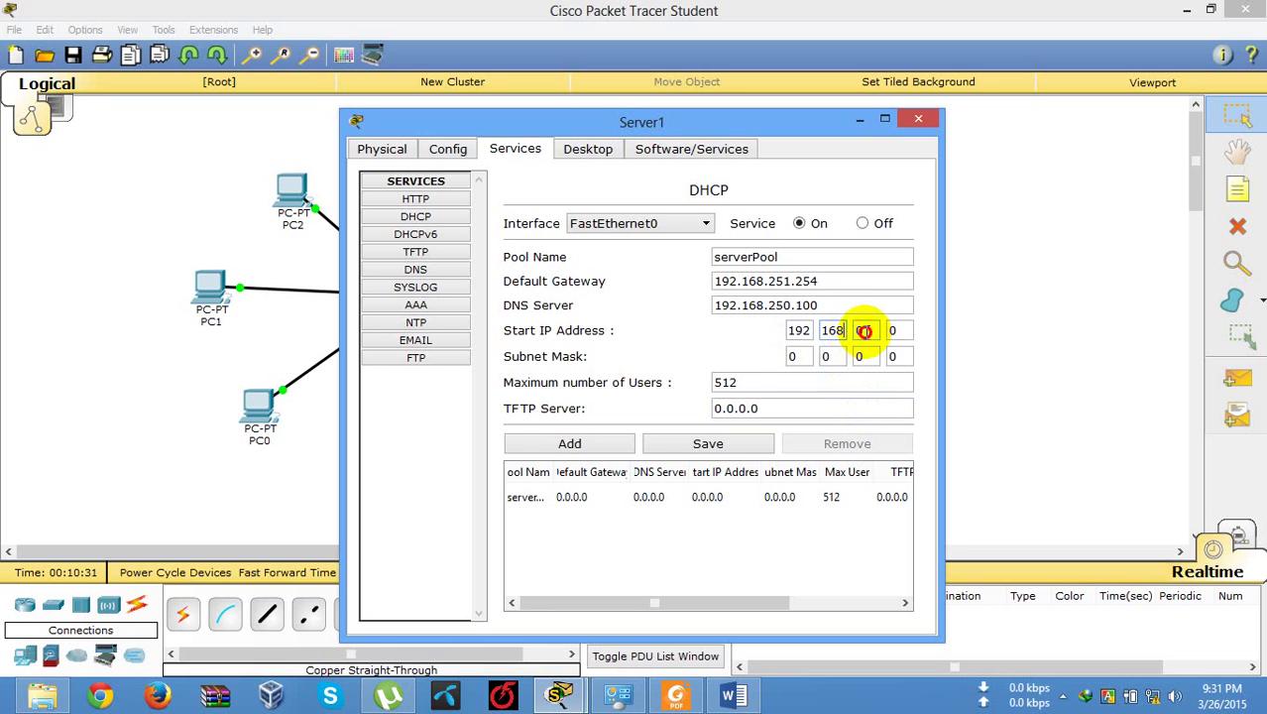
pyautogui.write('251')
pyautogui.click(905, 330)
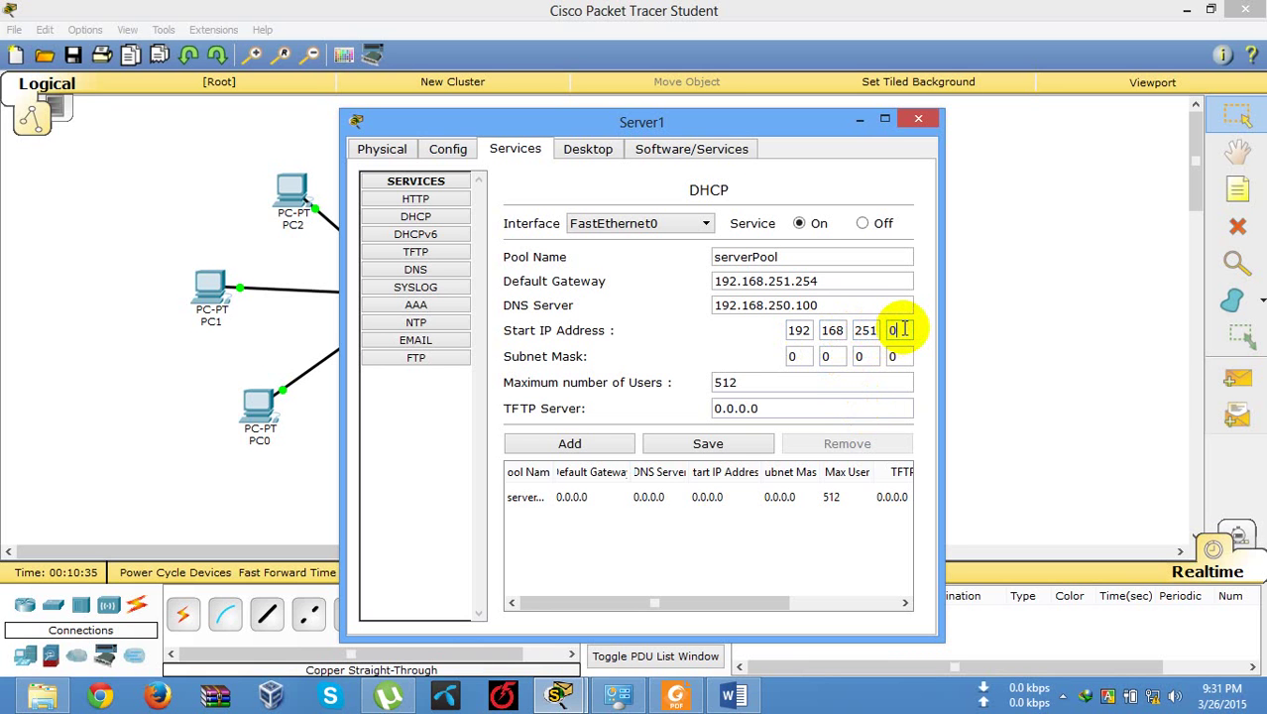
pyautogui.press('BackSpace')
pyautogui.write('2')
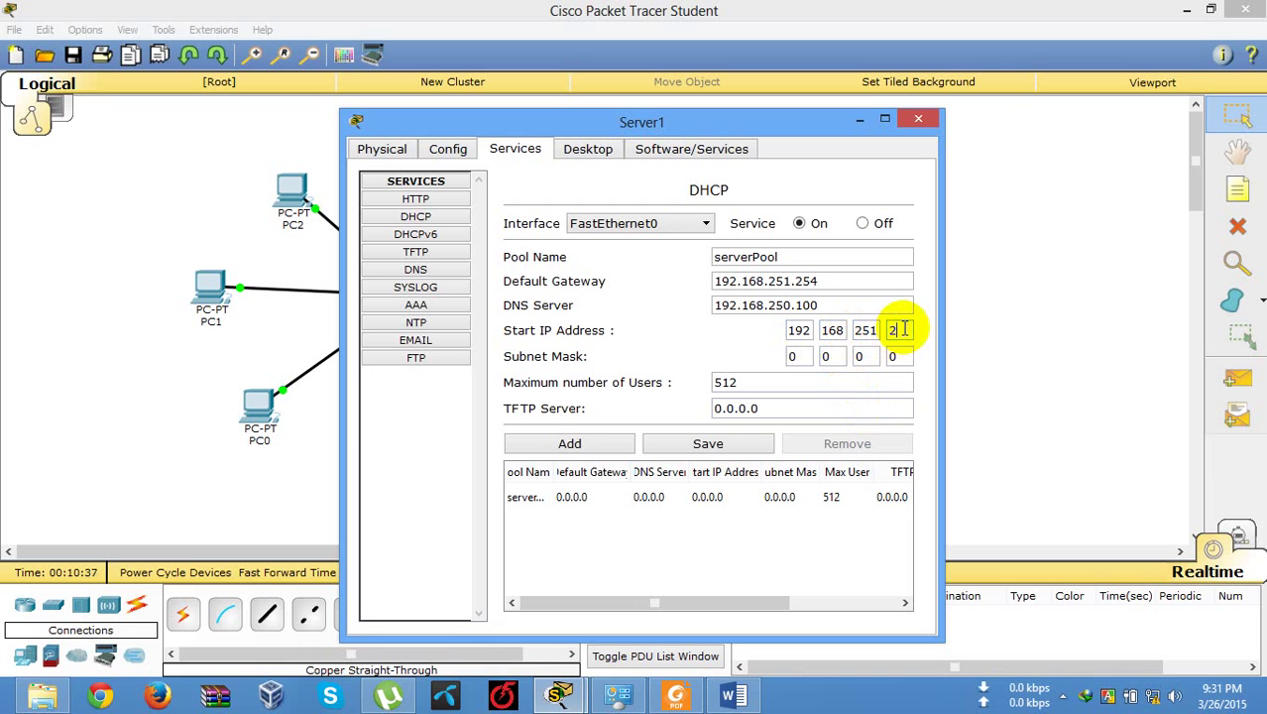
# Step: Set the subnet mask of Server1's DHCP pool to 255.255.255.0 and save the pool
pyautogui.click(808, 355)
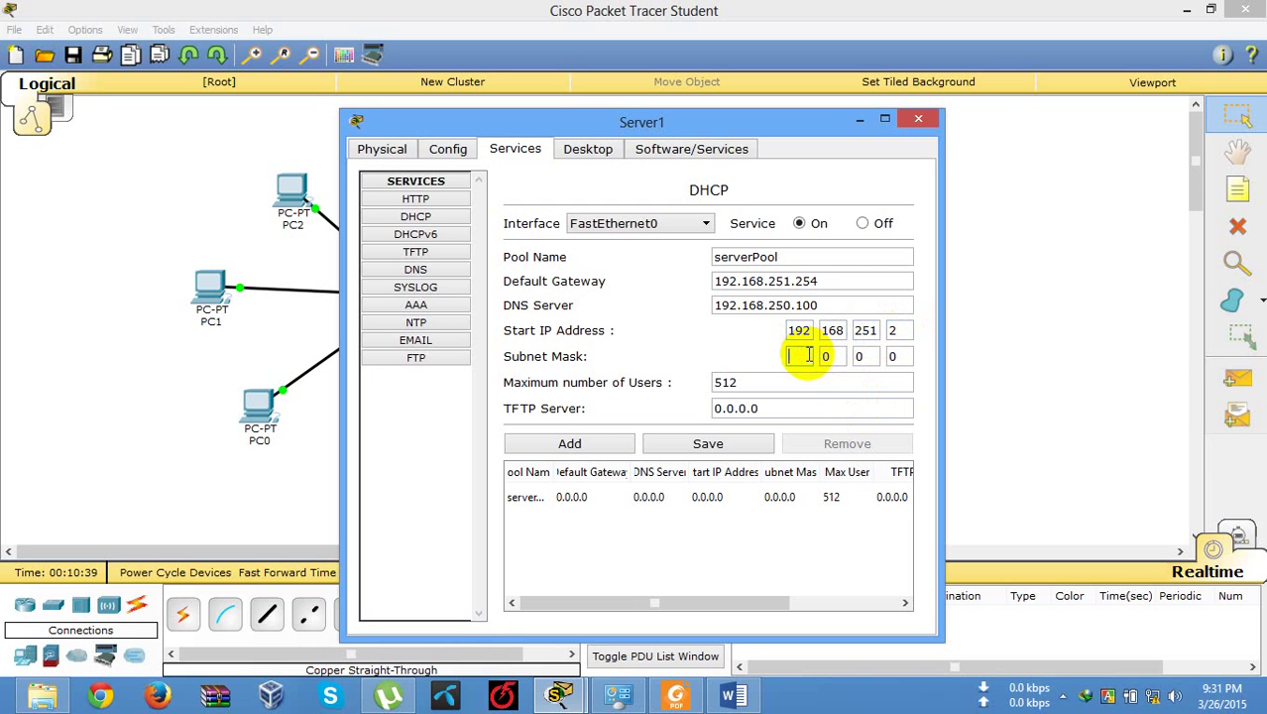
pyautogui.write('255')
pyautogui.click(829, 356)
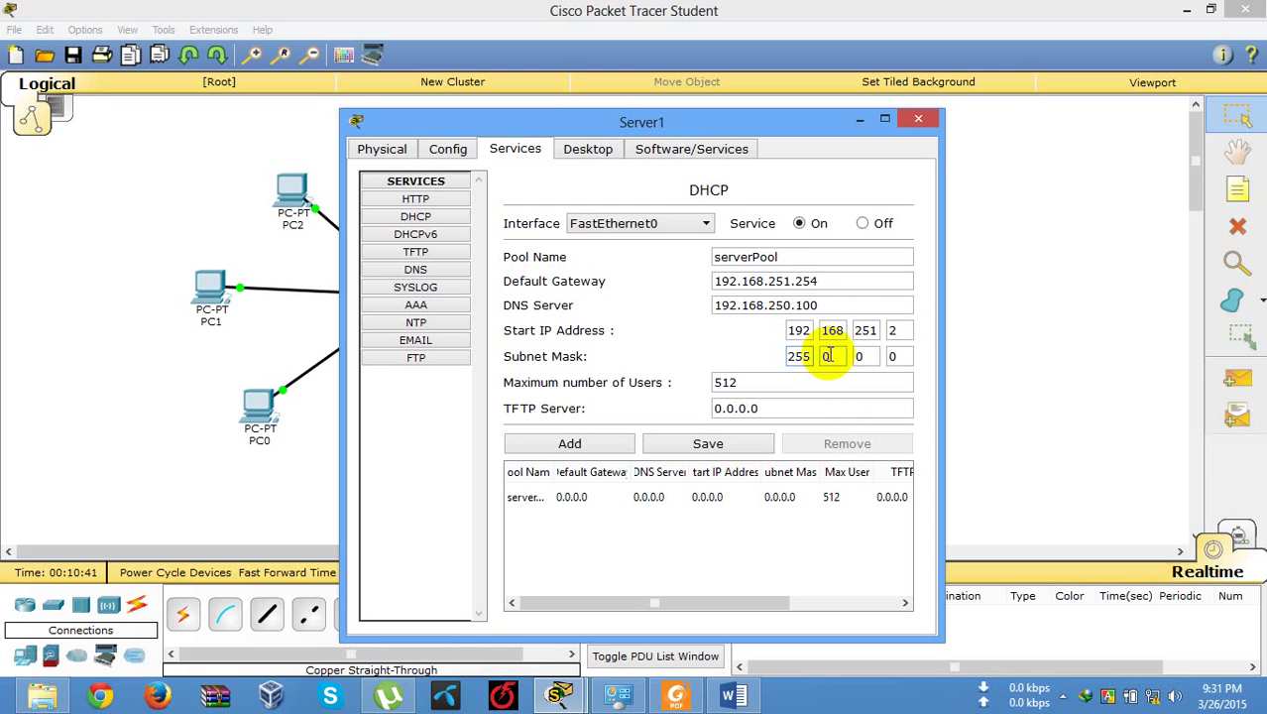
pyautogui.write('255')
pyautogui.click(865, 356)
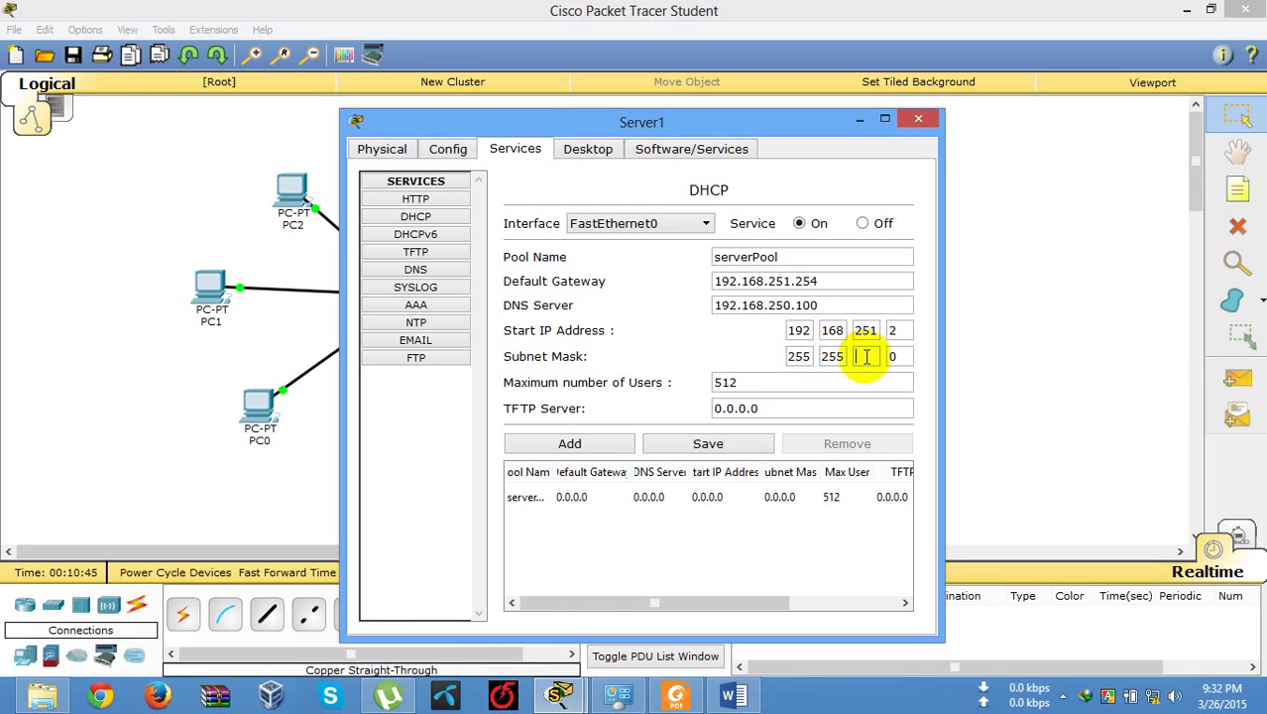
pyautogui.write('255')
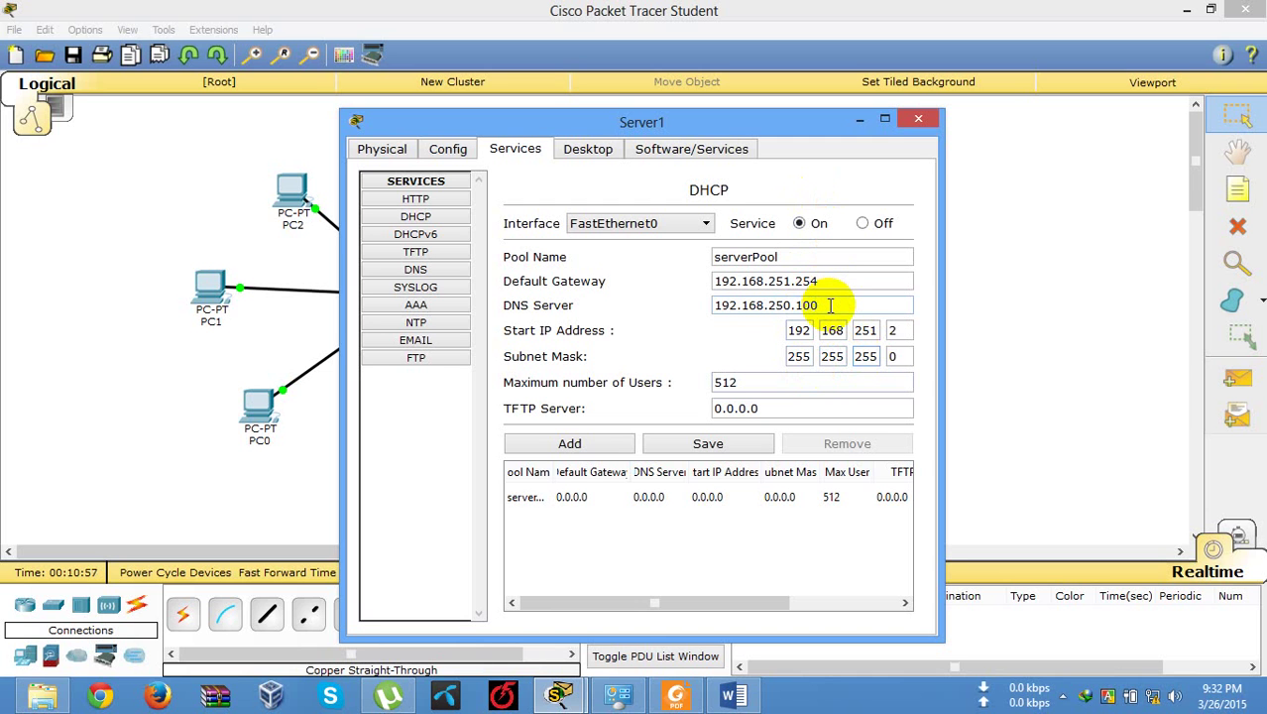
pyautogui.click(703, 445)
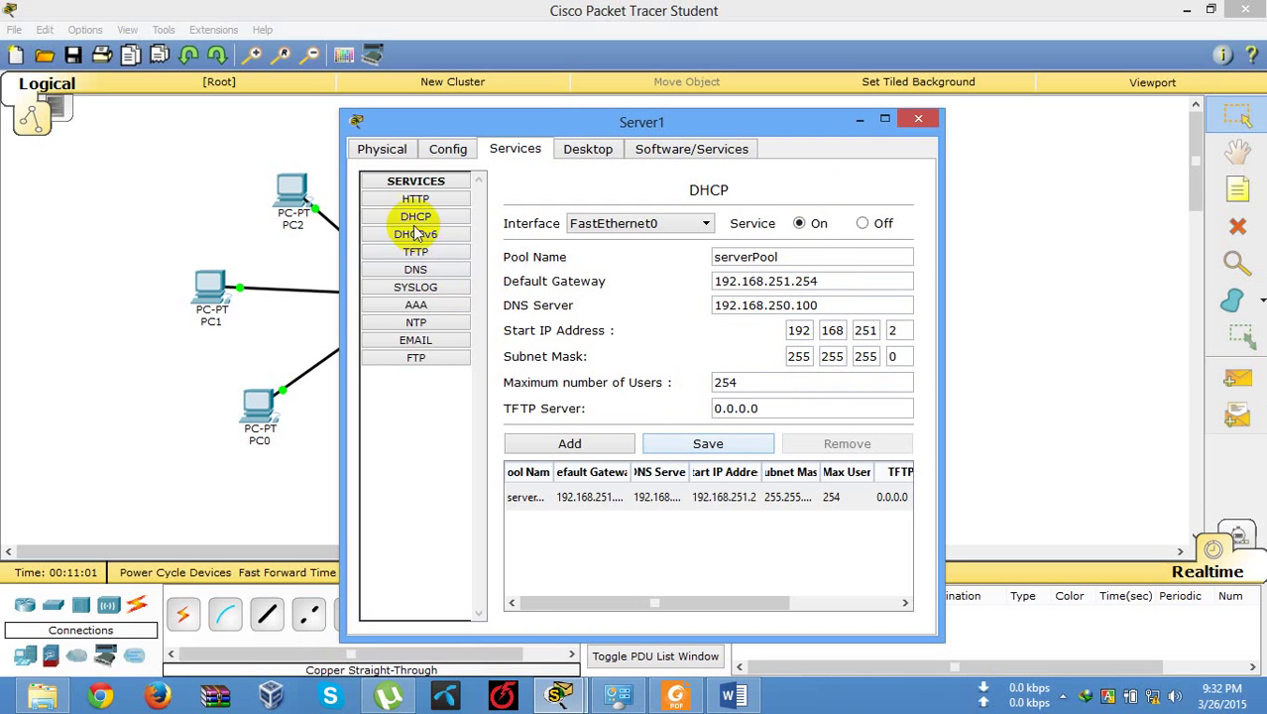
# Step: Give Server1 the static IP address 192.168.251.100 with subnet mask 255.255.255.0, then close its configuration
pyautogui.click(453, 149)
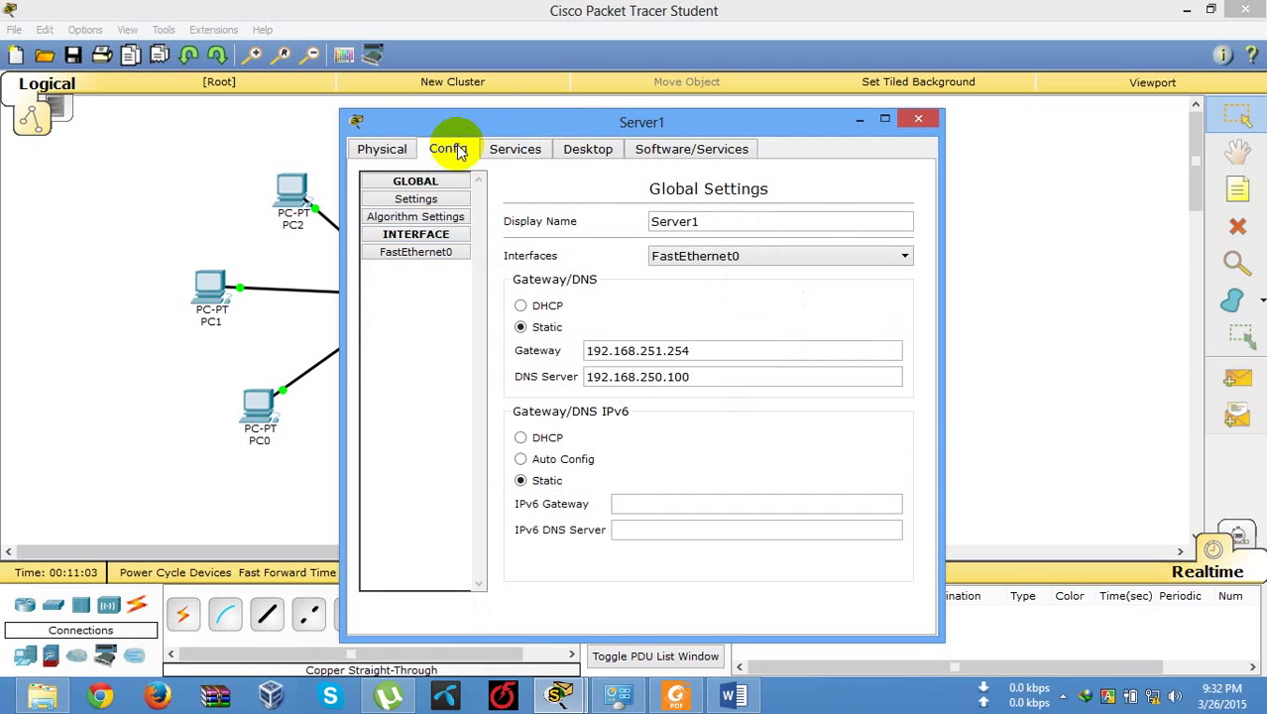
pyautogui.click(531, 148)
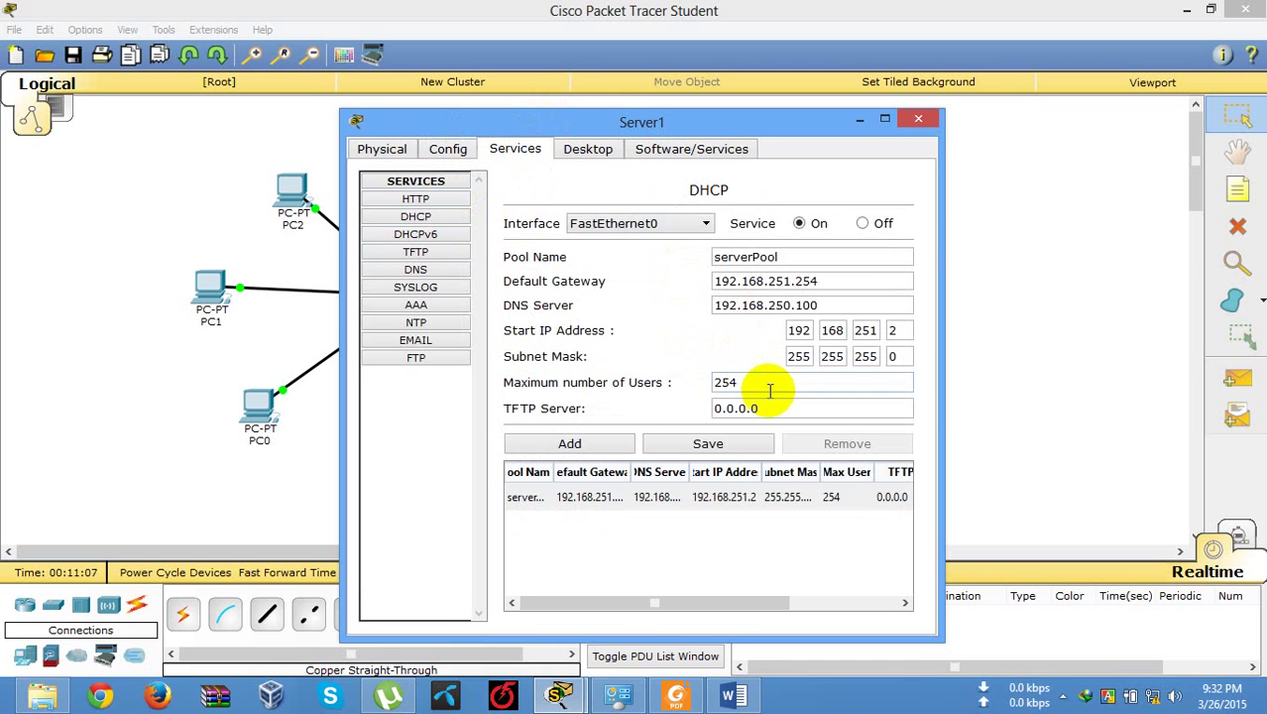
pyautogui.click(586, 148)
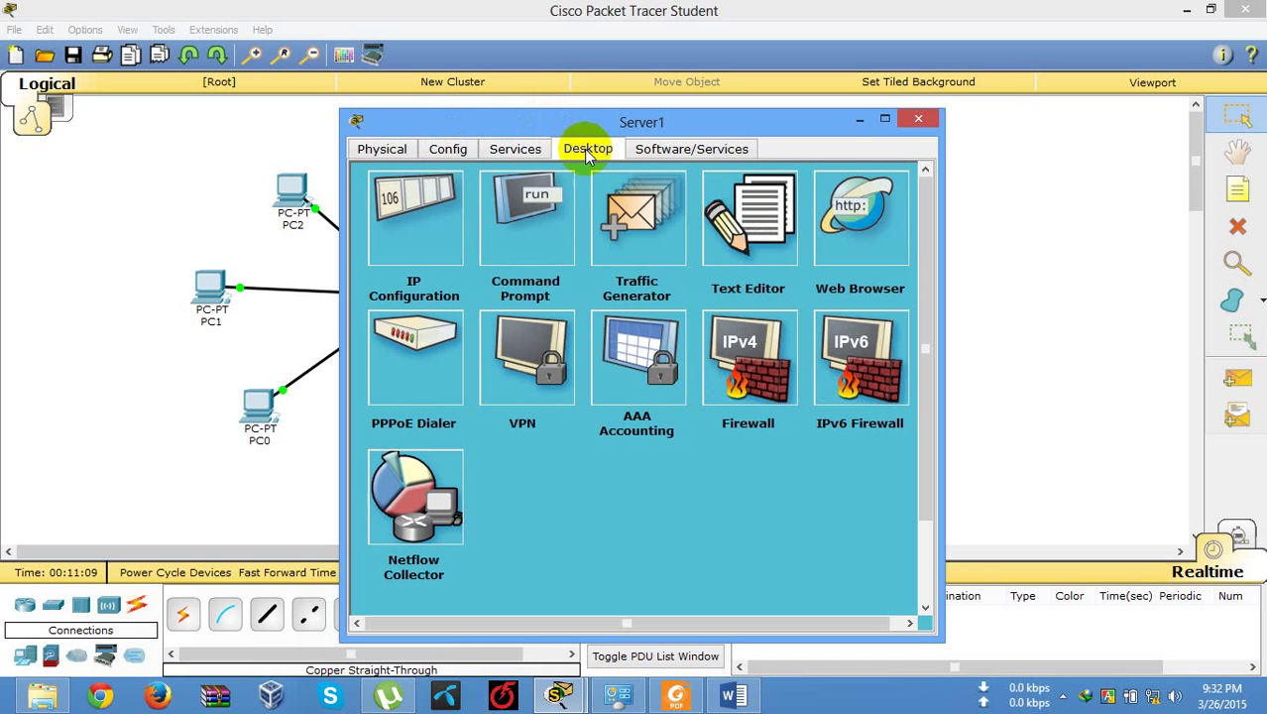
pyautogui.click(445, 231)
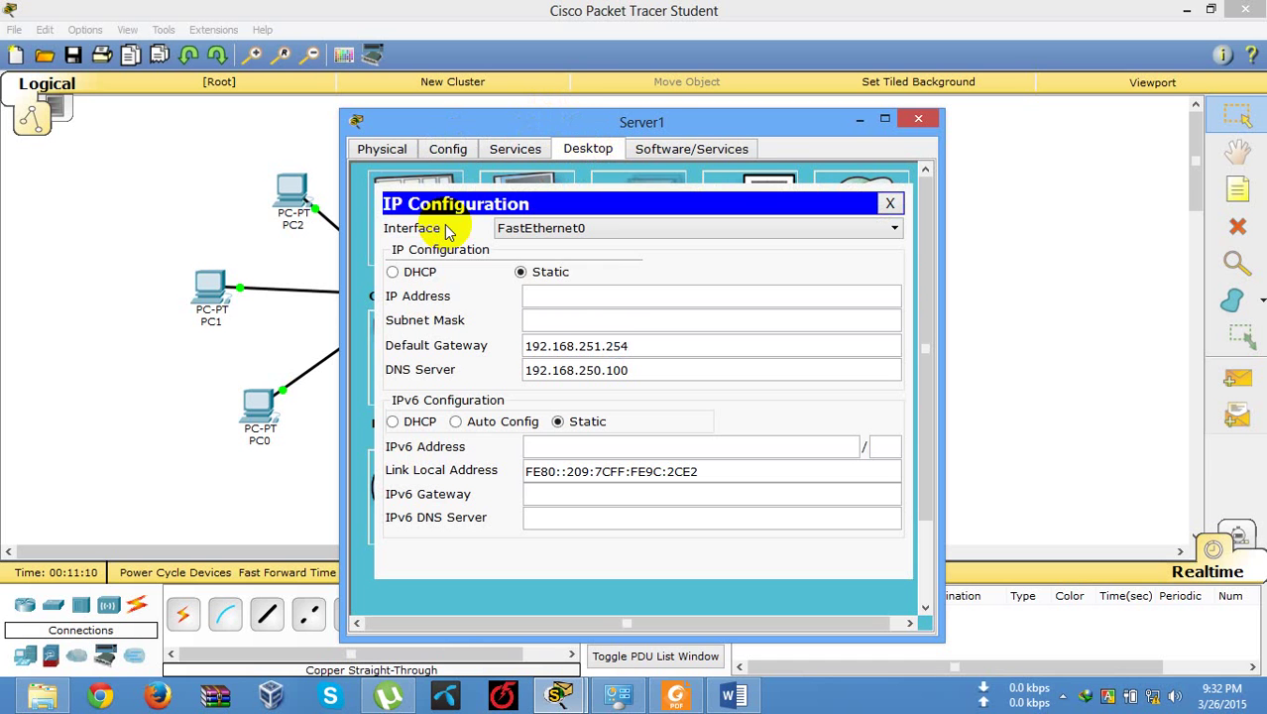
pyautogui.click(622, 300)
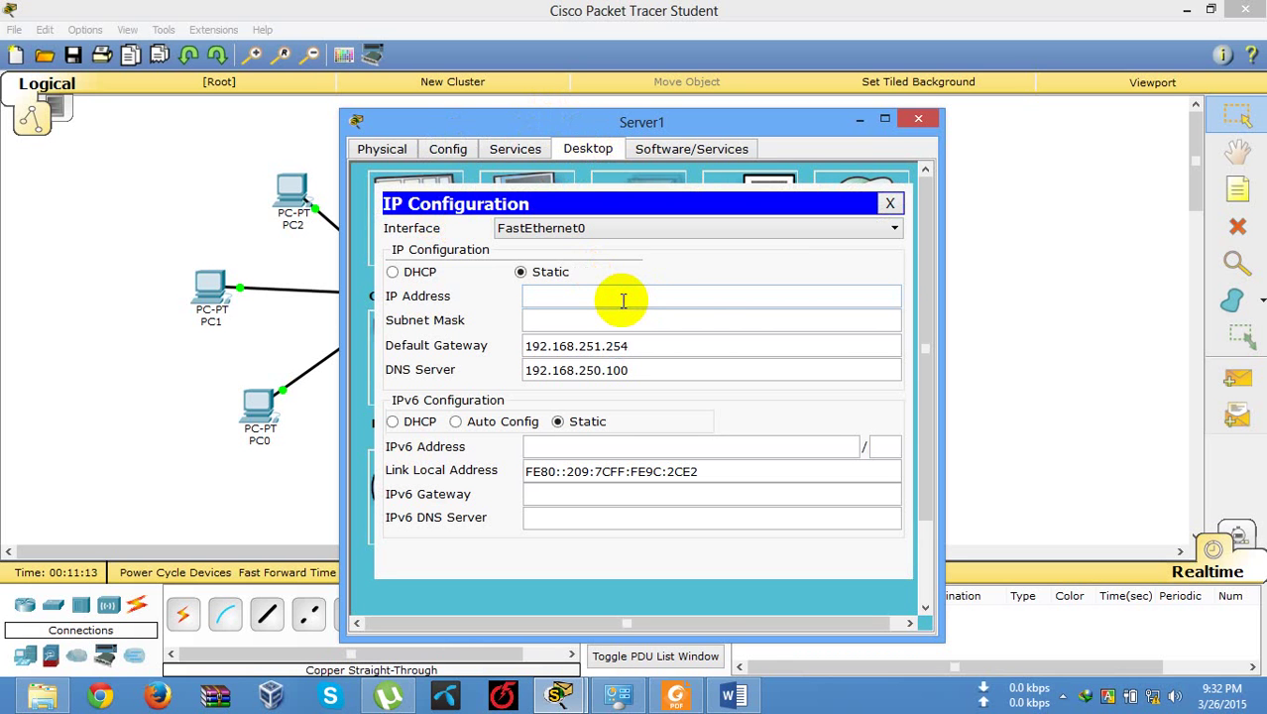
pyautogui.write('192.168.251.100')
pyautogui.click(626, 319)
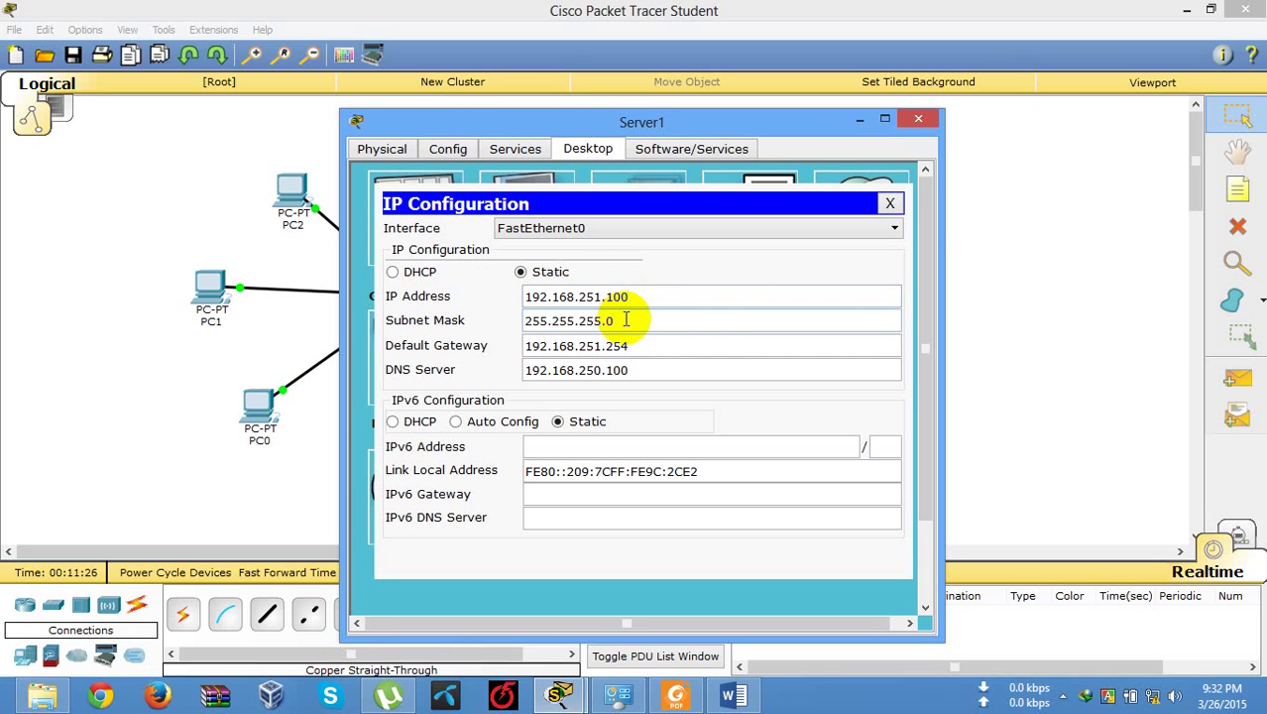
pyautogui.click(891, 203)
pyautogui.click(914, 123)
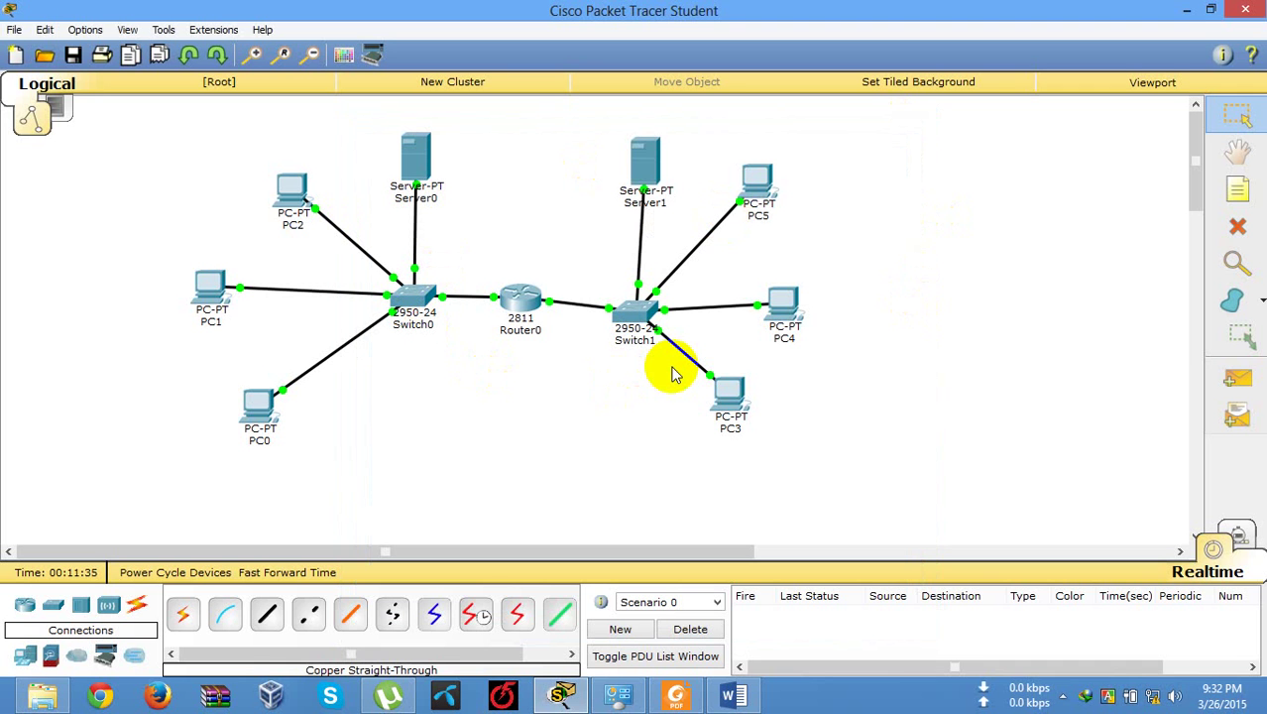
# Step: Switch PC2's IP configuration from static to DHCP and close its window
pyautogui.click(297, 195)
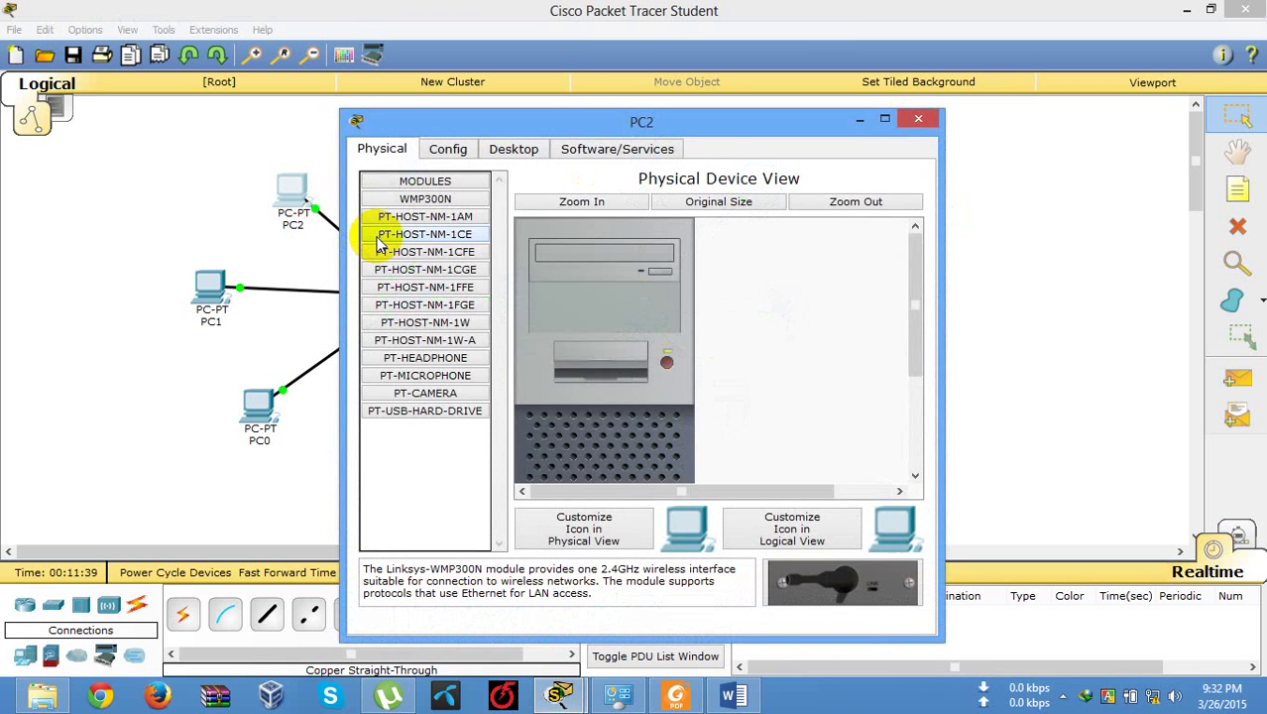
pyautogui.click(507, 149)
pyautogui.click(395, 222)
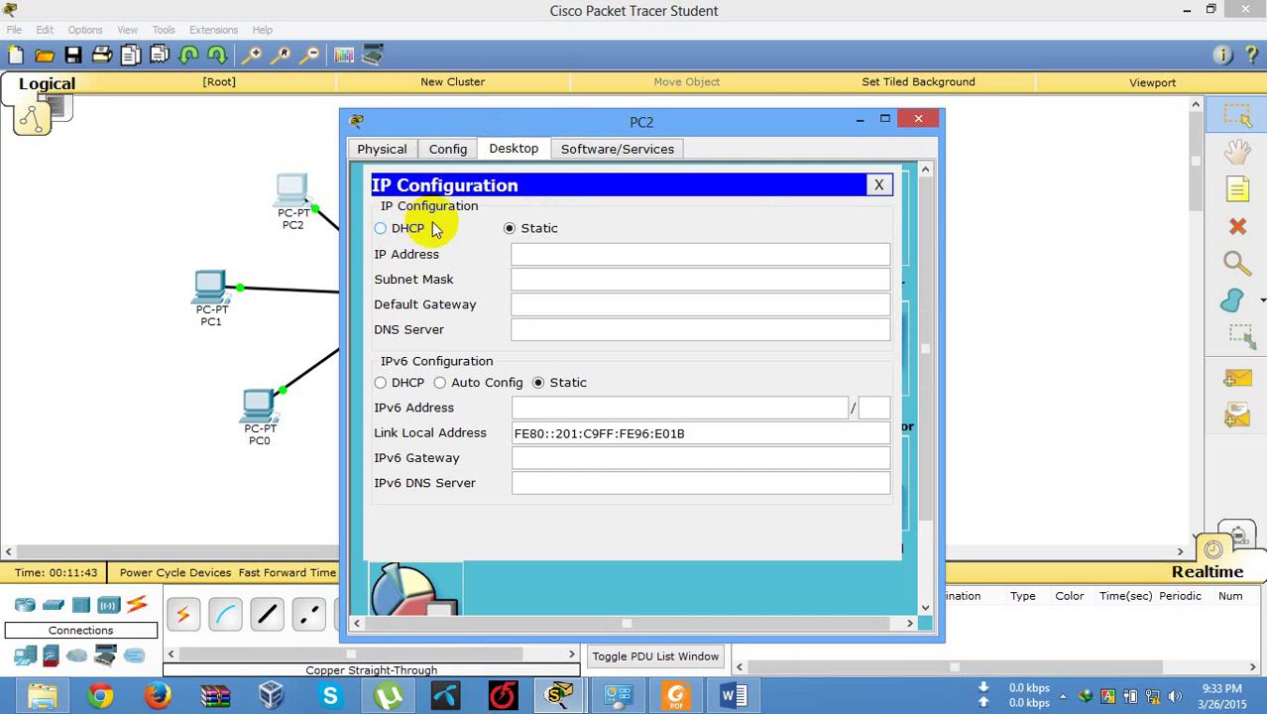
pyautogui.click(412, 229)
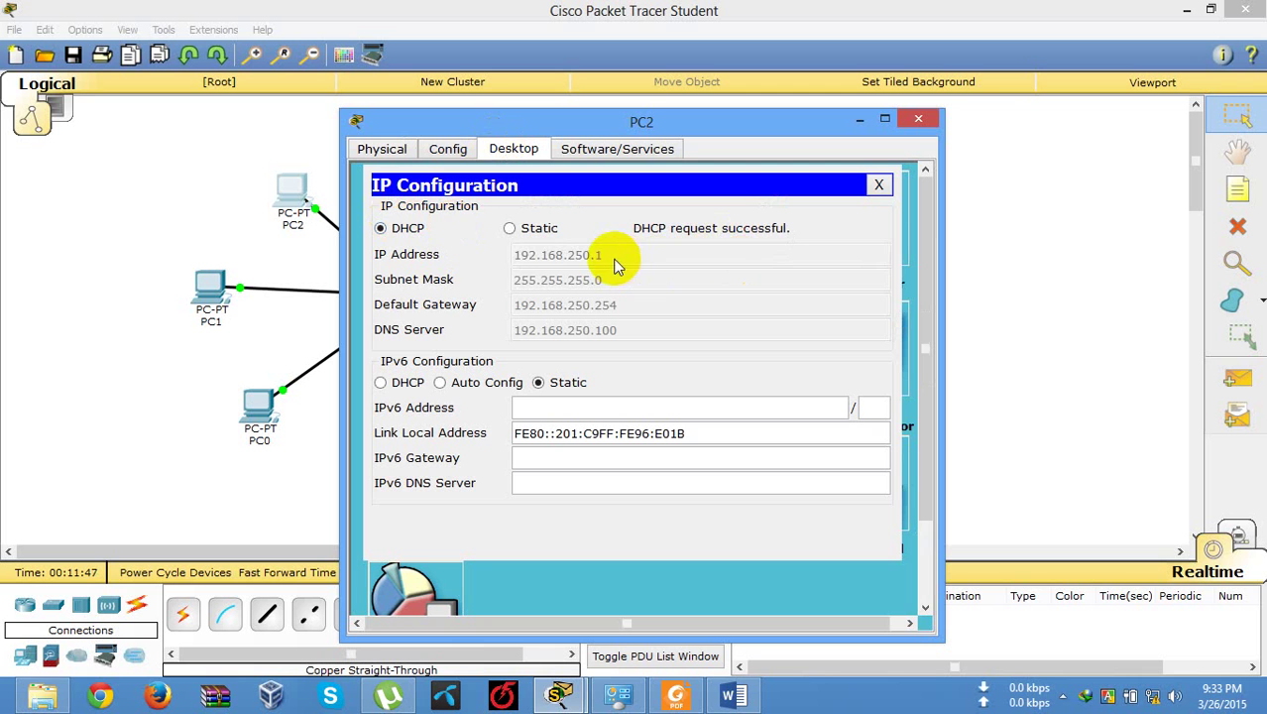
pyautogui.click(878, 186)
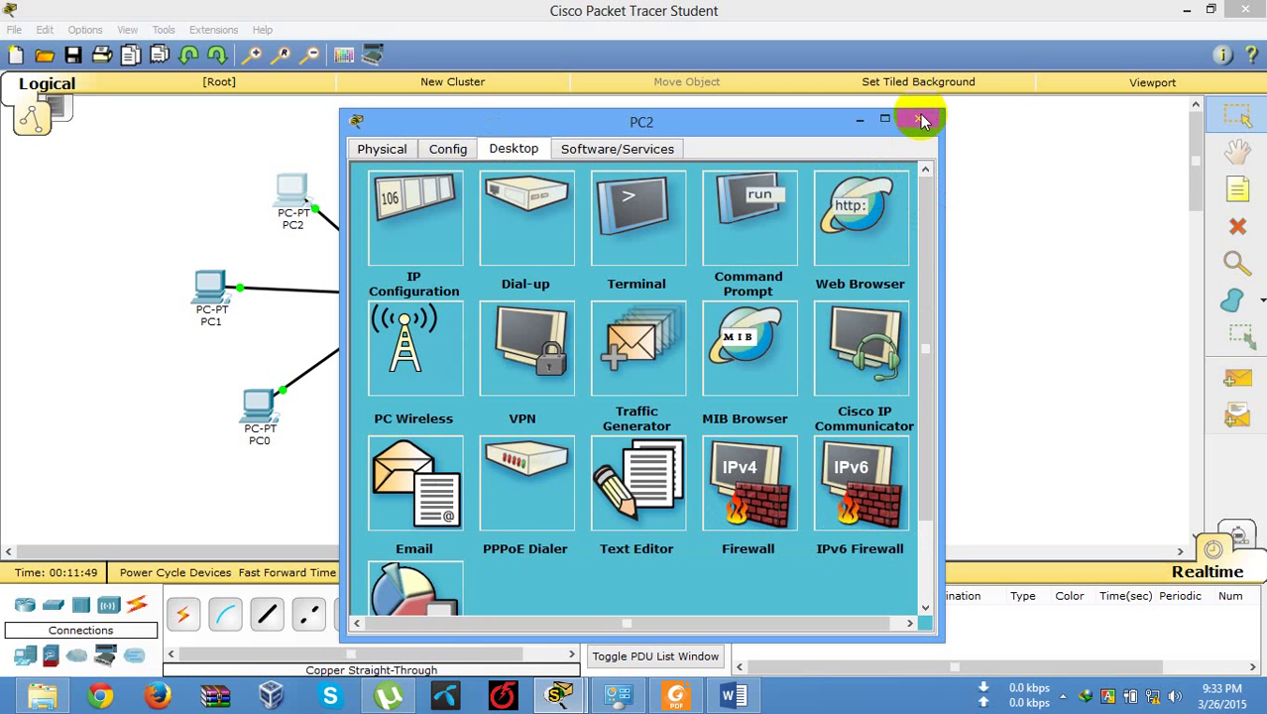
pyautogui.click(919, 119)
# Step: Set the start IP address of Server0's DHCP pool to 192.168.250.2, save the pool and close the server's configuration
pyautogui.click(417, 160)
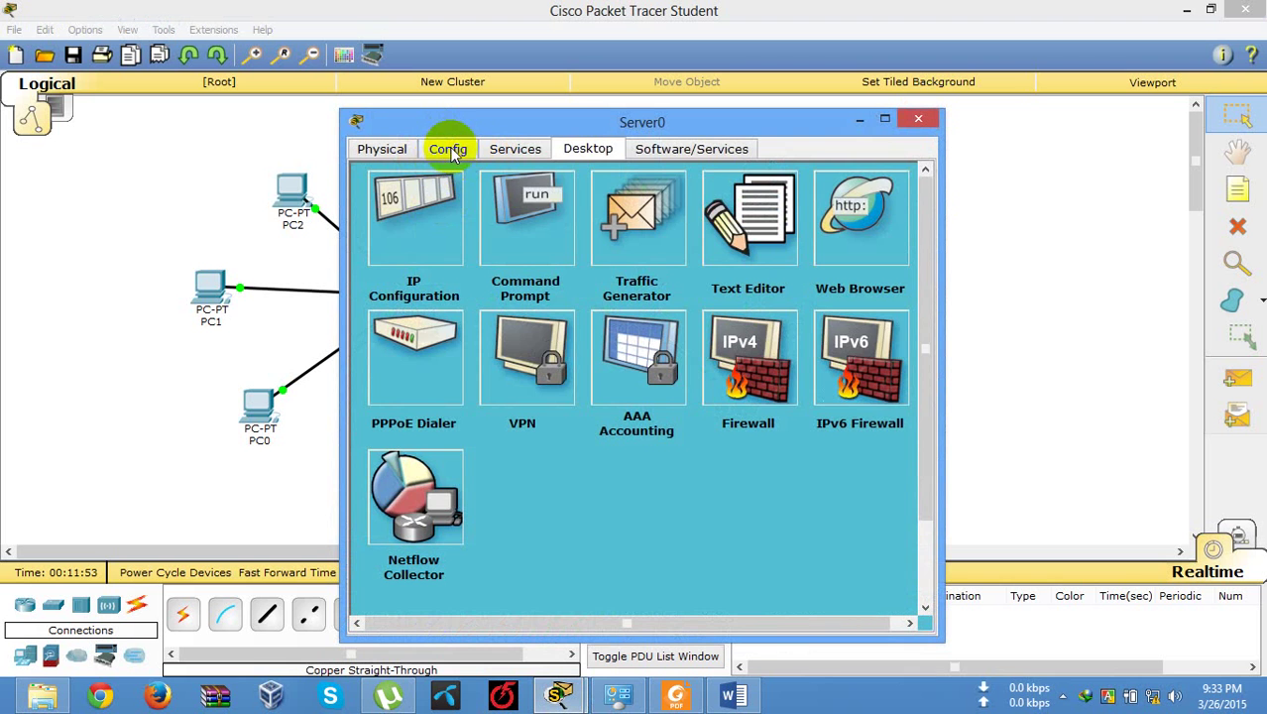
pyautogui.click(454, 156)
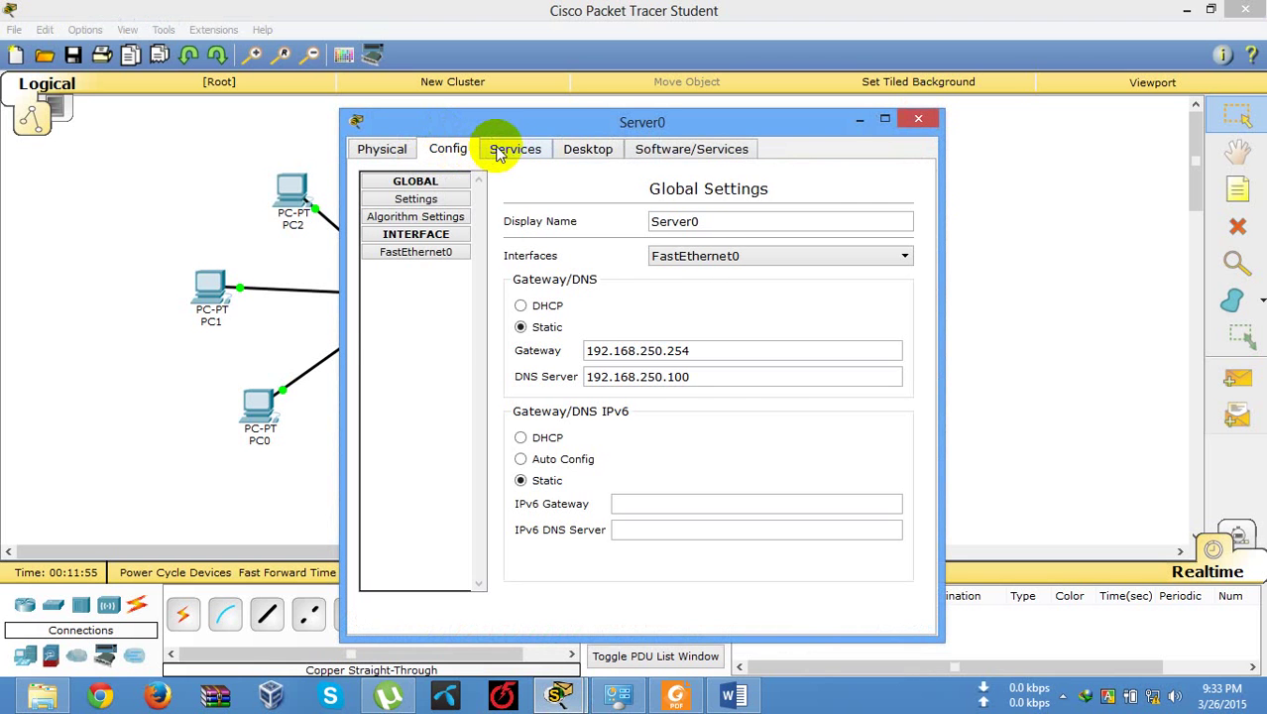
pyautogui.click(498, 150)
pyautogui.click(450, 218)
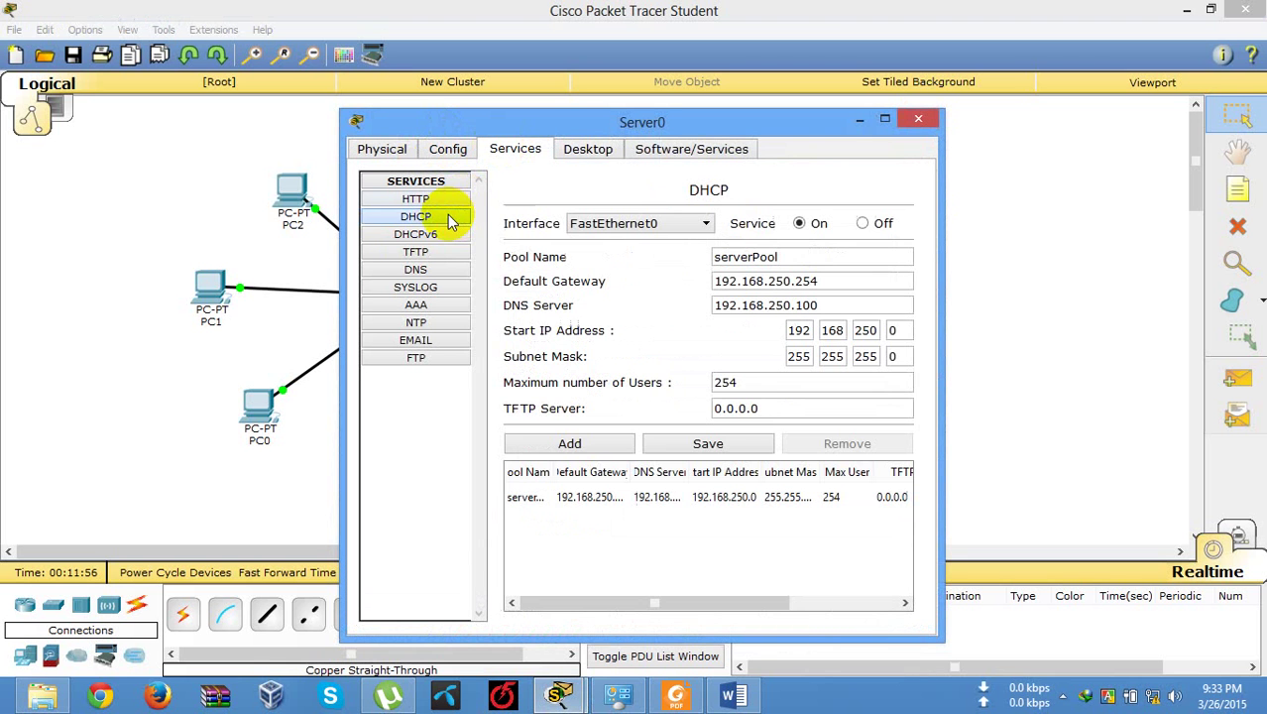
pyautogui.click(908, 331)
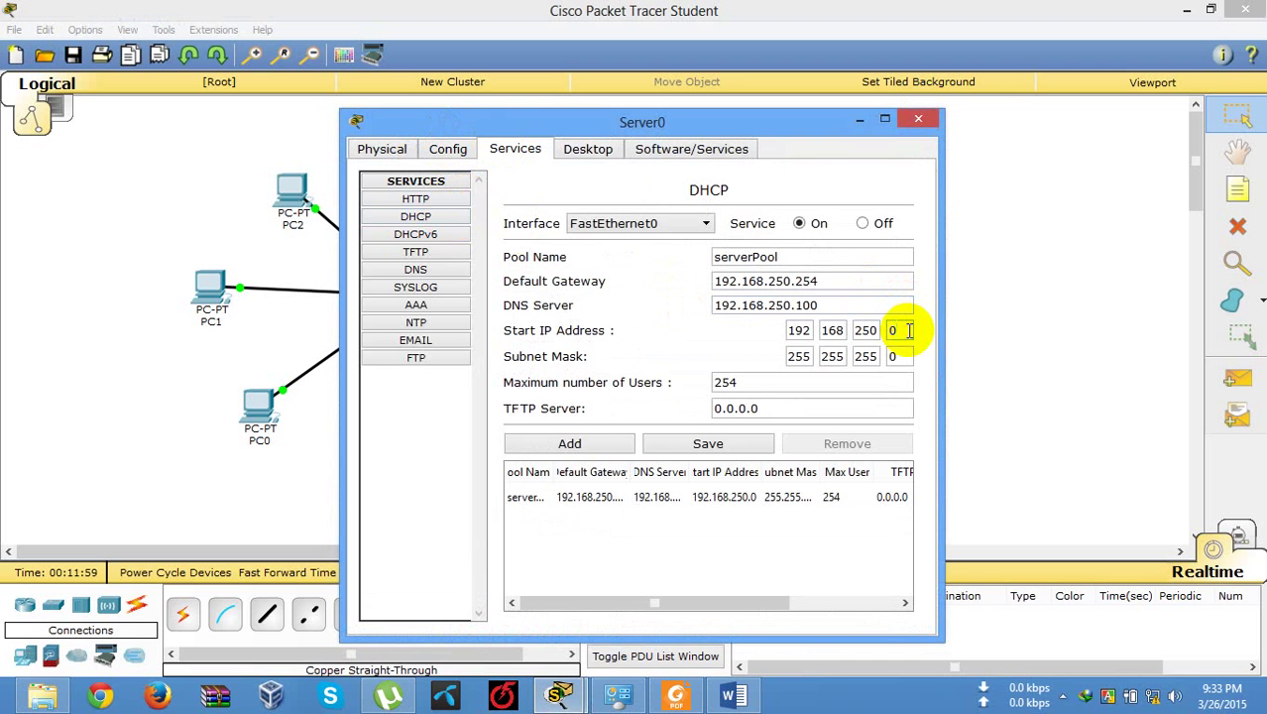
pyautogui.write('2')
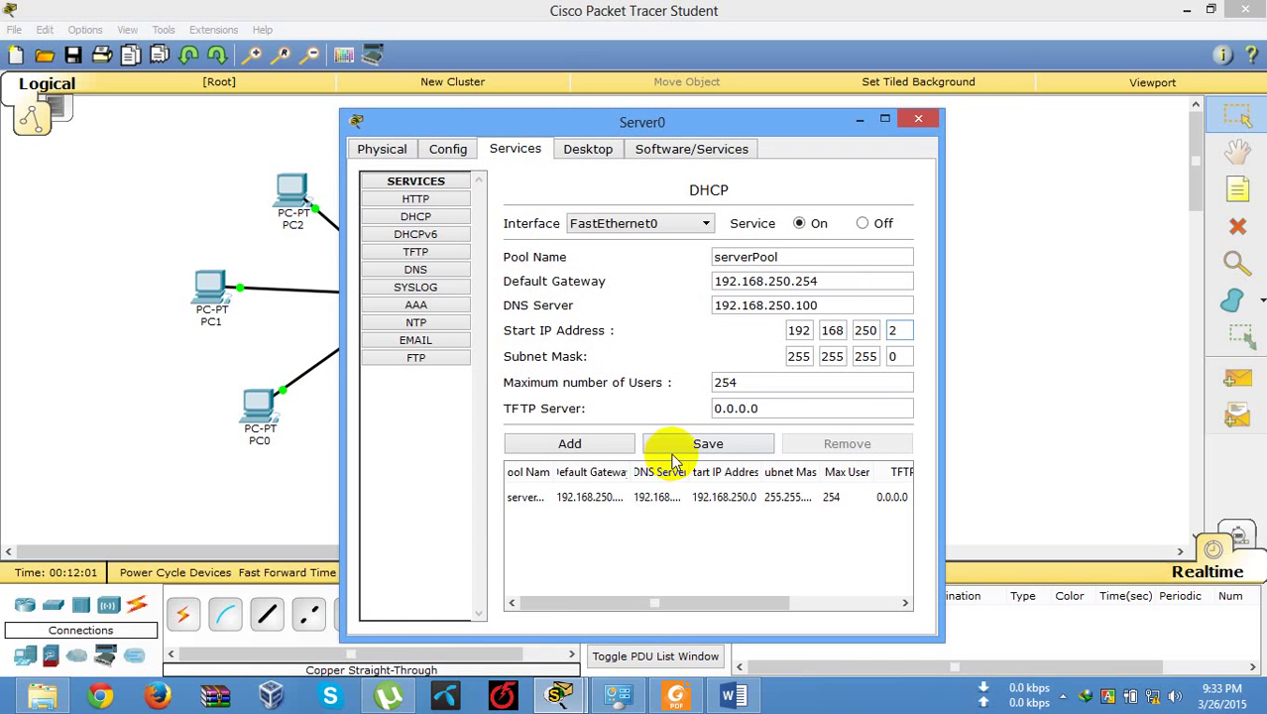
pyautogui.click(703, 445)
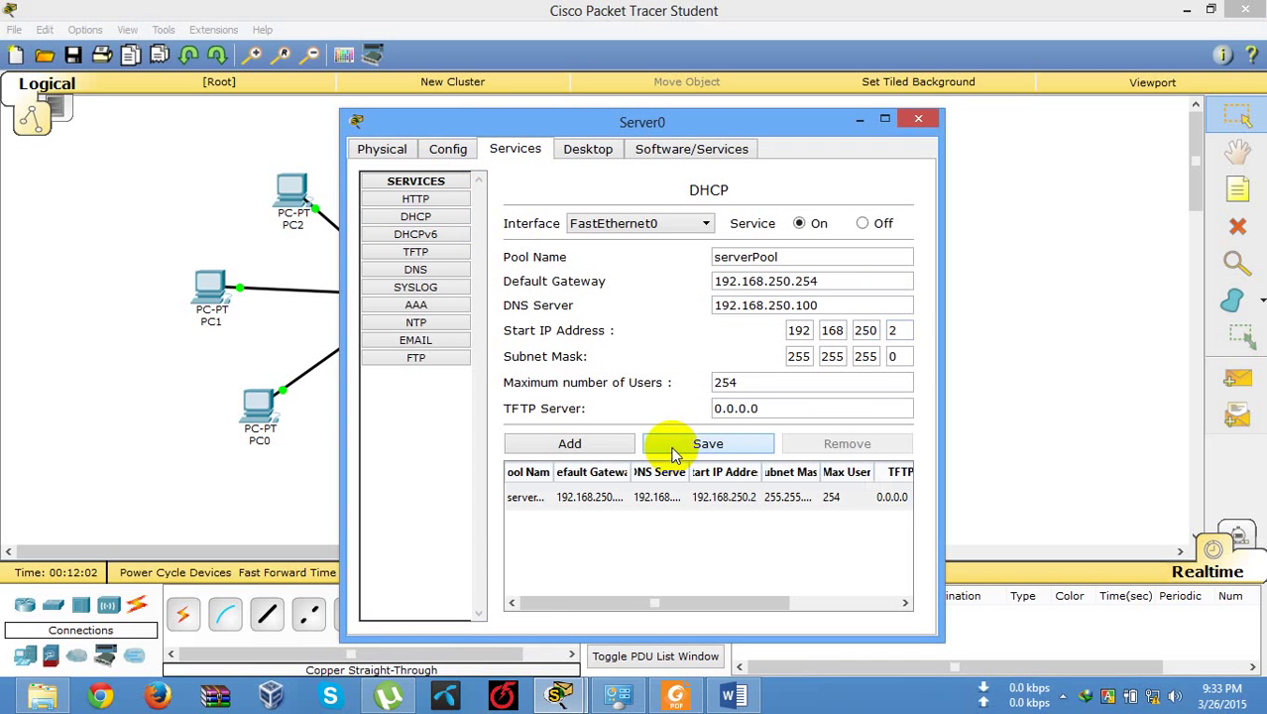
pyautogui.click(912, 120)
# Step: Renew PC2's DHCP address by switching its IP configuration to static and back to DHCP, and close its window
pyautogui.click(297, 193)
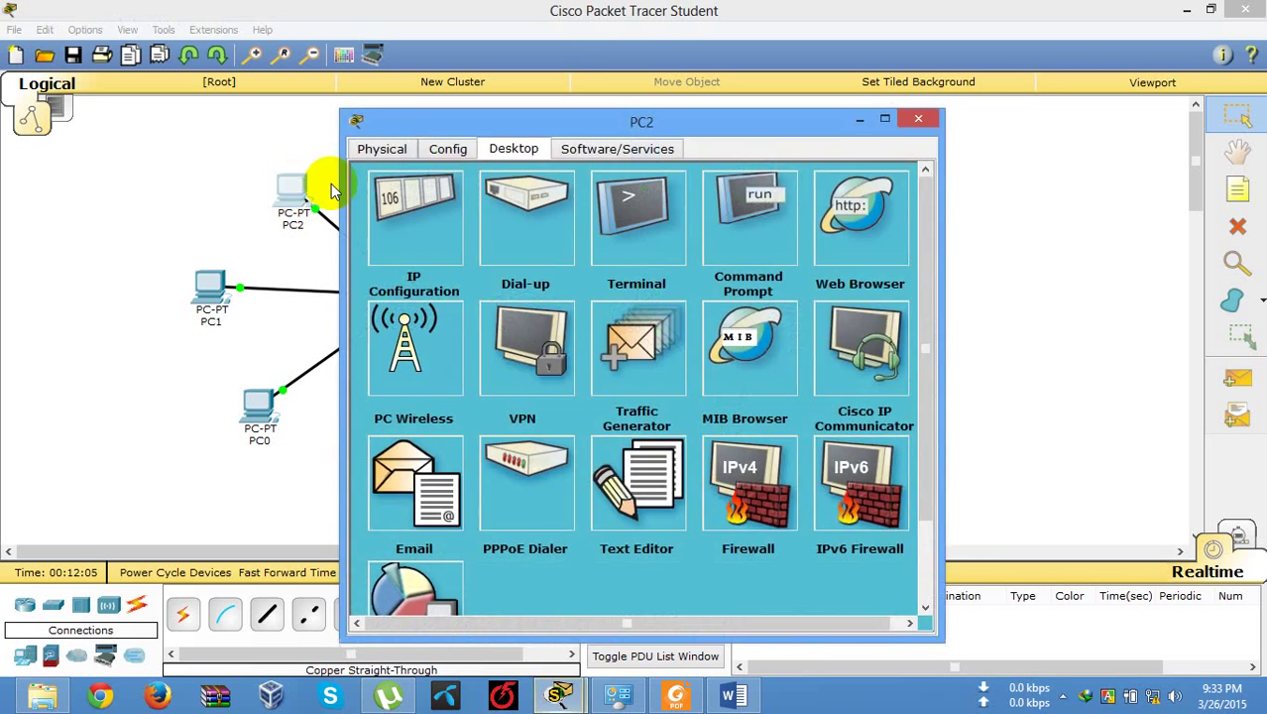
pyautogui.click(442, 208)
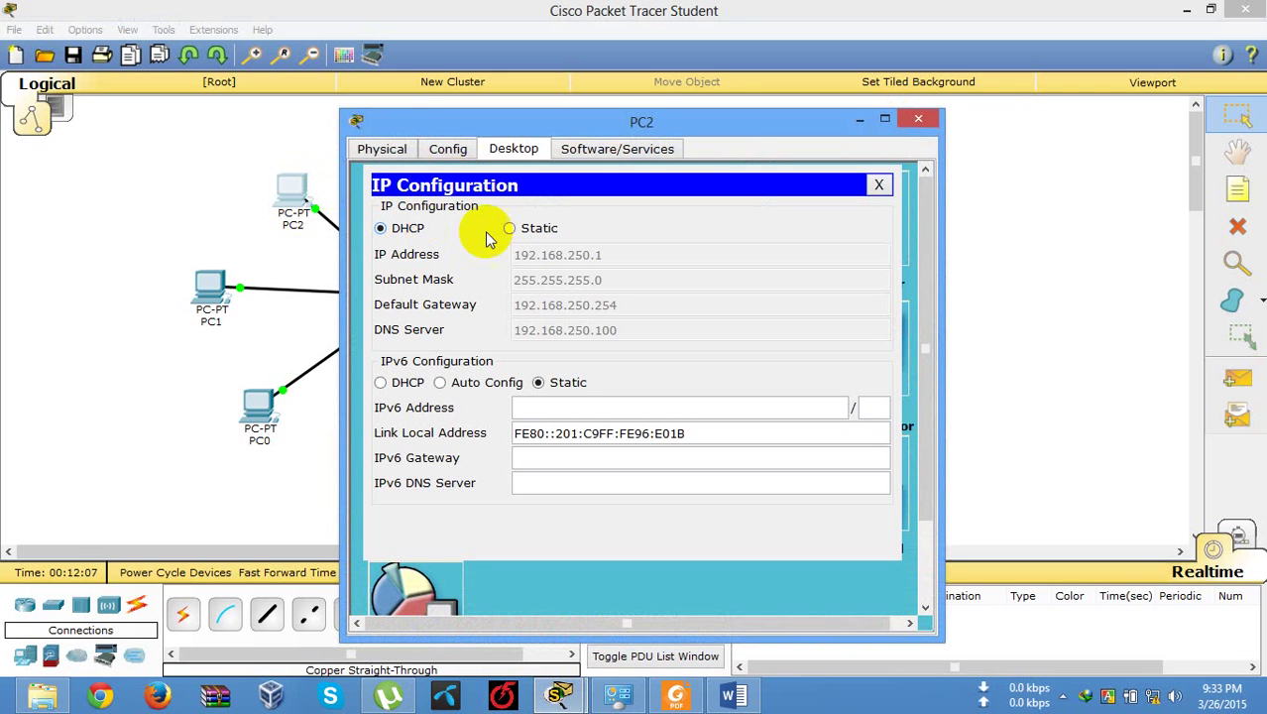
pyautogui.click(509, 229)
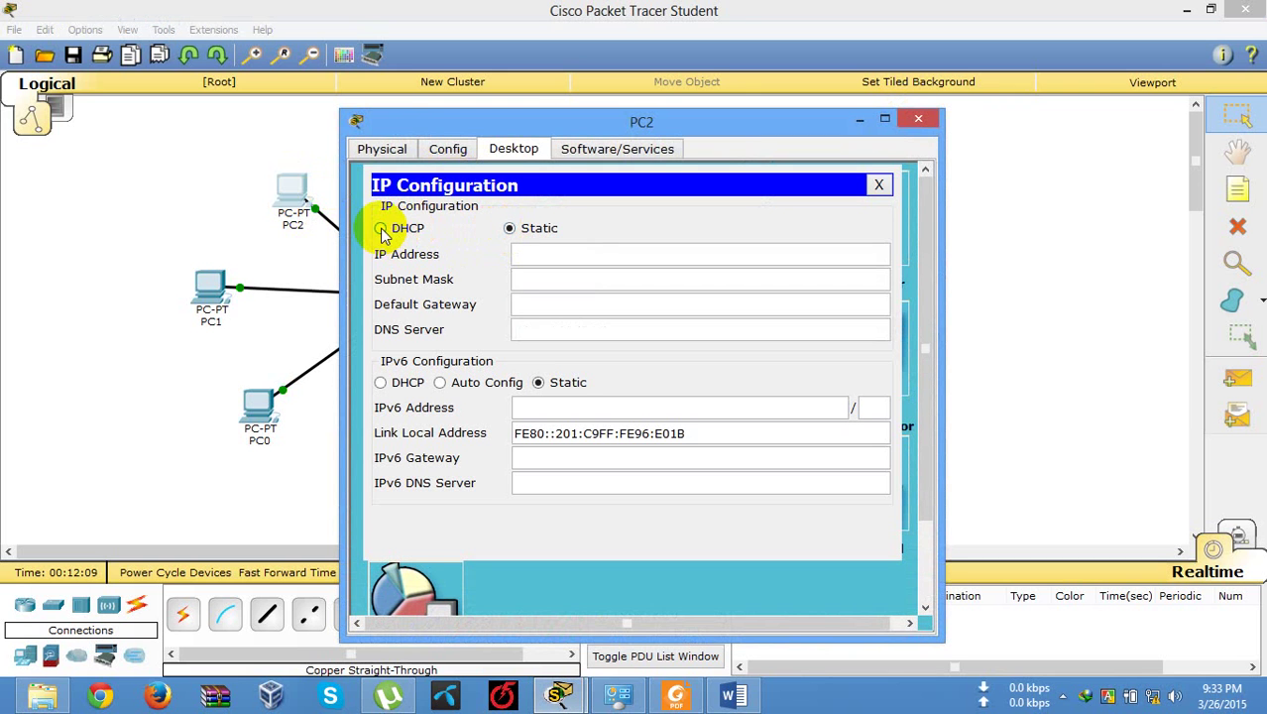
pyautogui.click(380, 229)
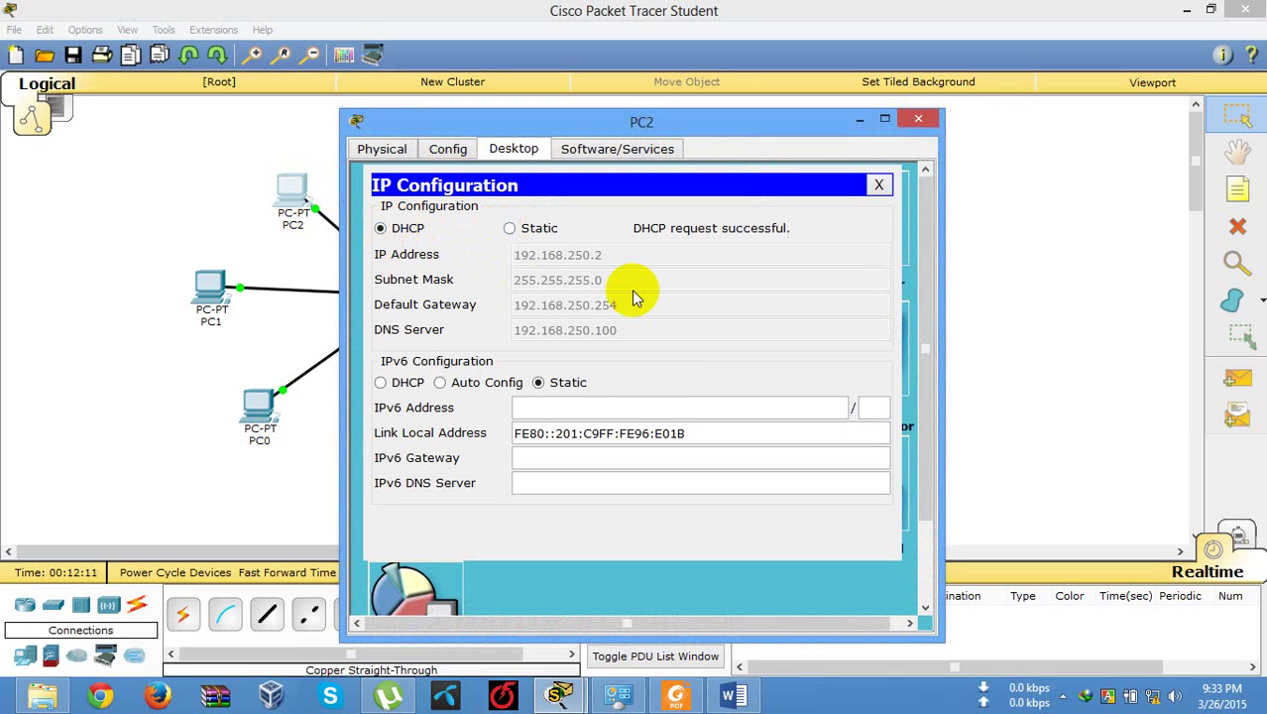
pyautogui.click(879, 184)
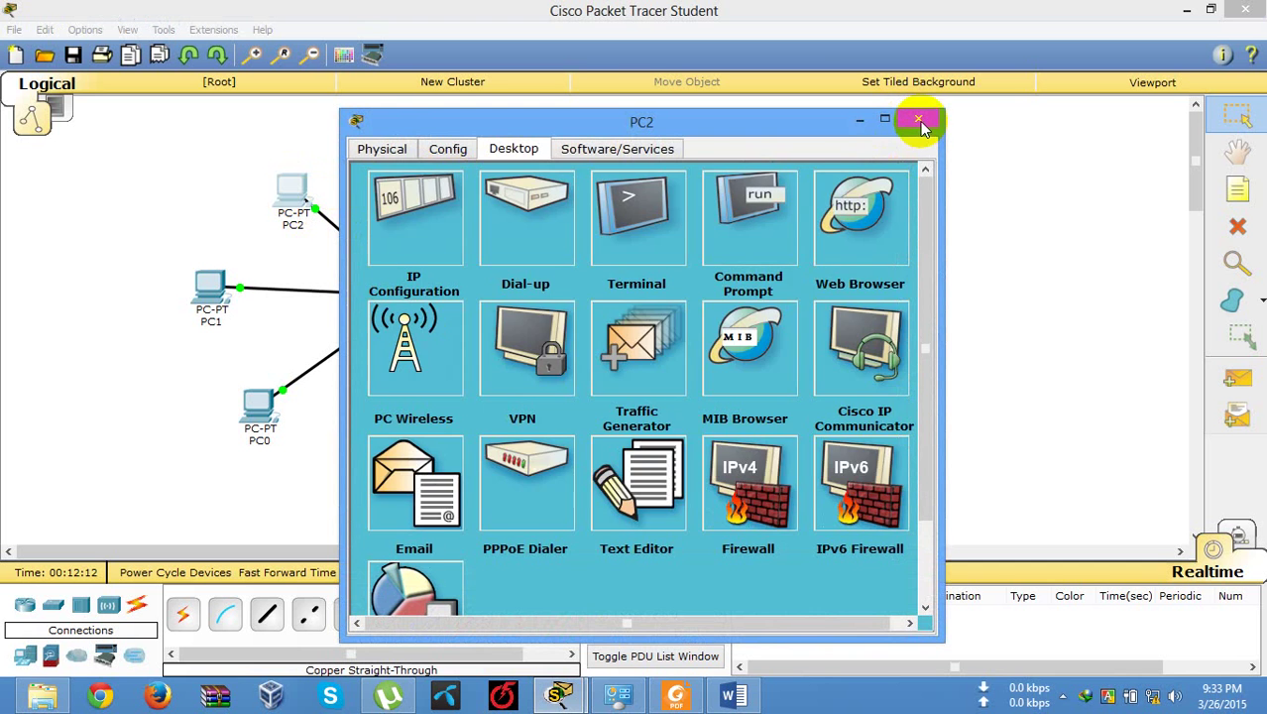
pyautogui.click(918, 119)
# Step: Switch PC1's IP configuration from static to DHCP and close its window
pyautogui.click(206, 289)
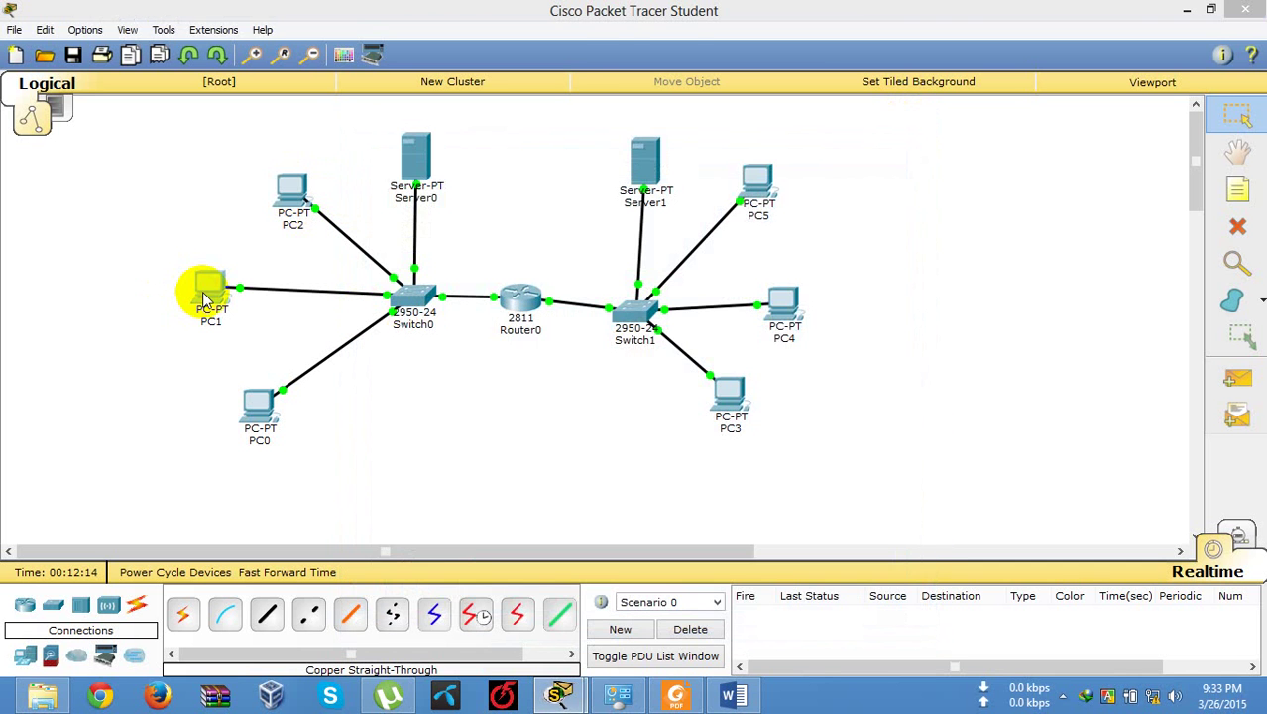
pyautogui.click(514, 152)
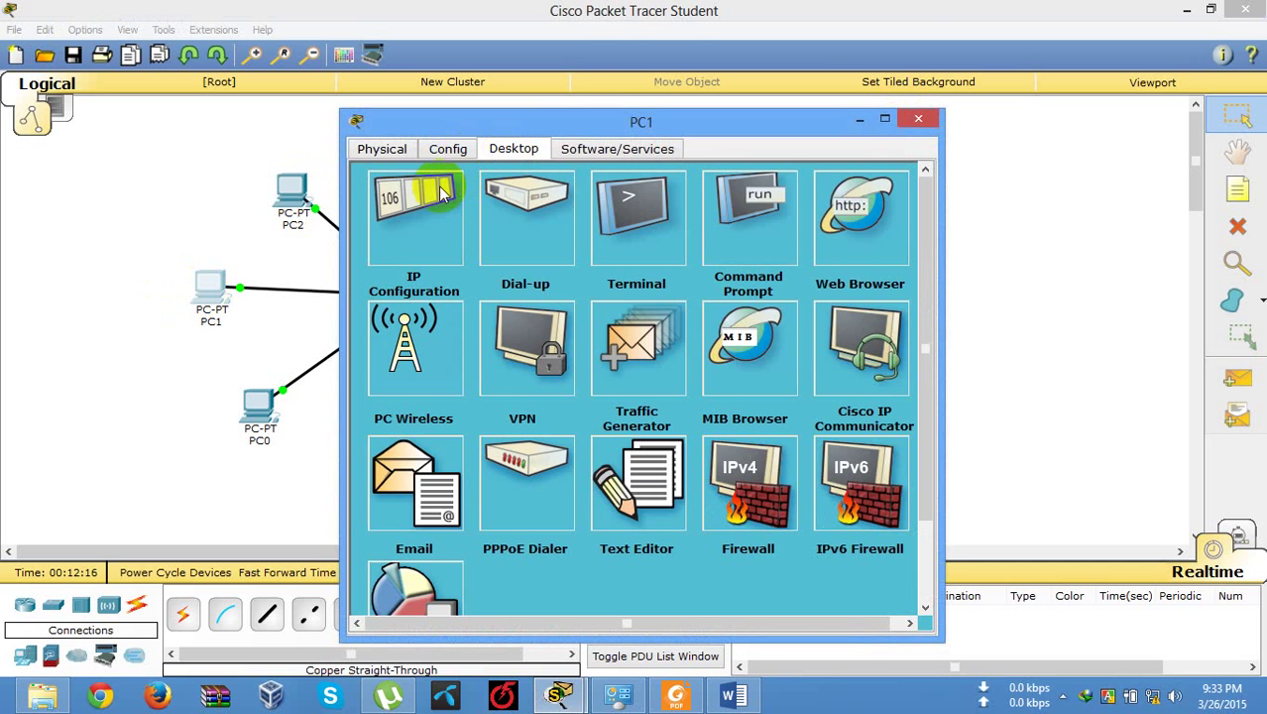
pyautogui.click(438, 196)
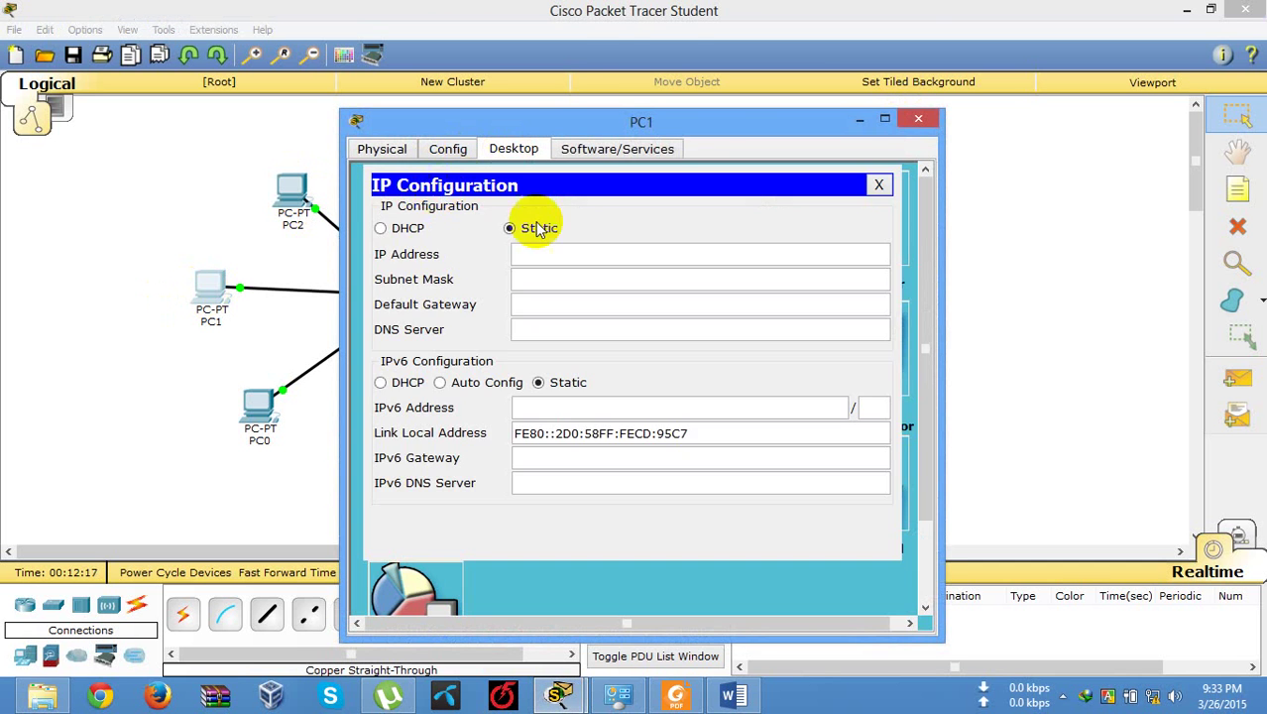
pyautogui.click(381, 228)
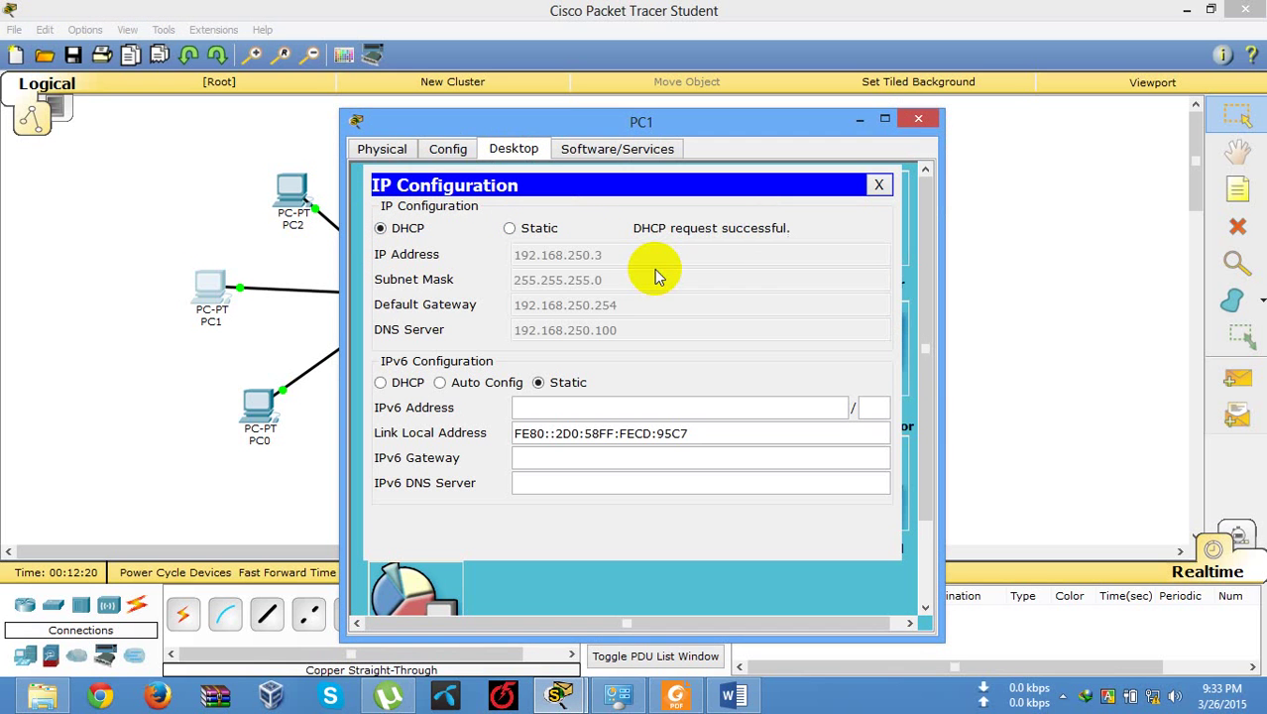
pyautogui.click(878, 187)
pyautogui.click(861, 213)
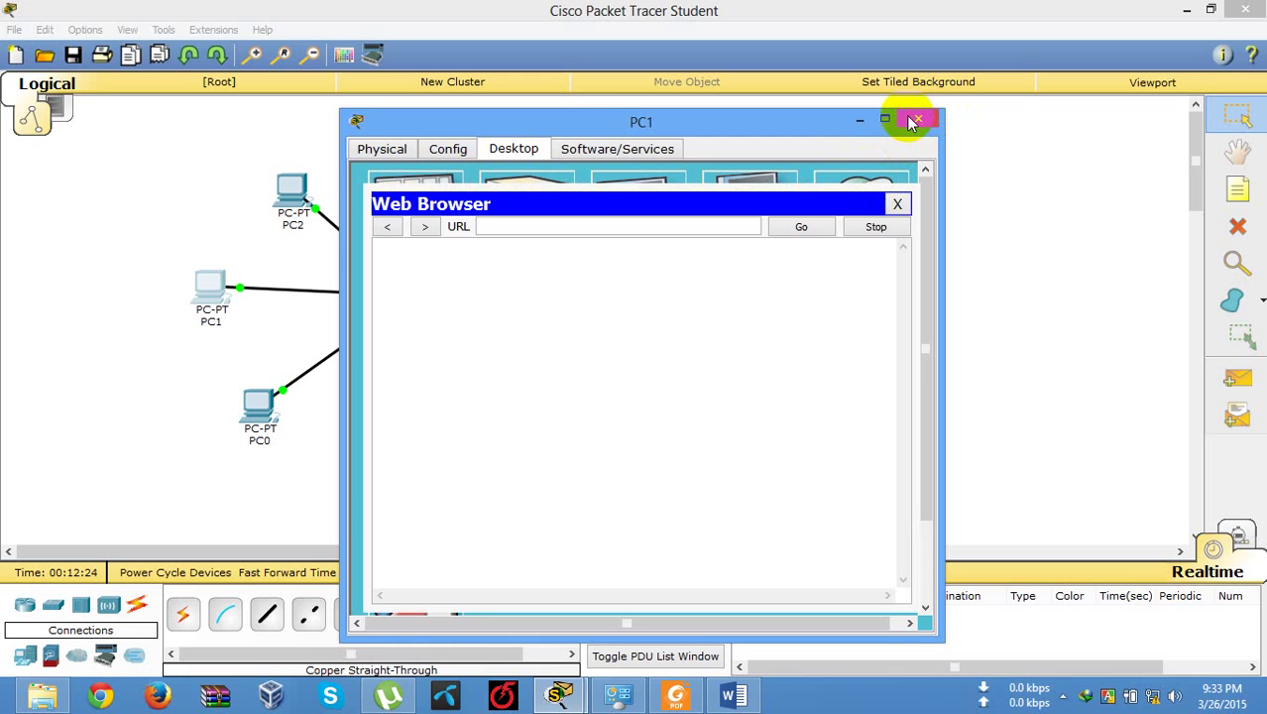
pyautogui.click(913, 121)
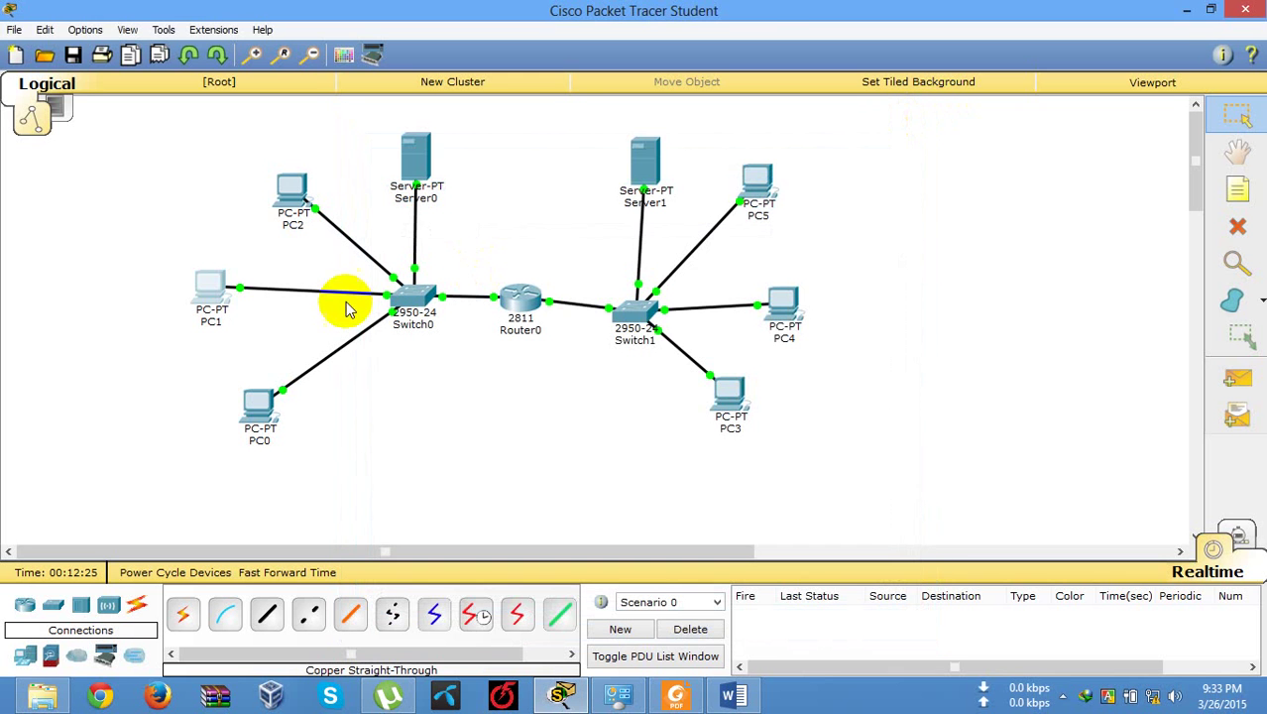
# Step: Switch PC0's IP configuration to DHCP and close its window
pyautogui.click(243, 403)
pyautogui.click(516, 150)
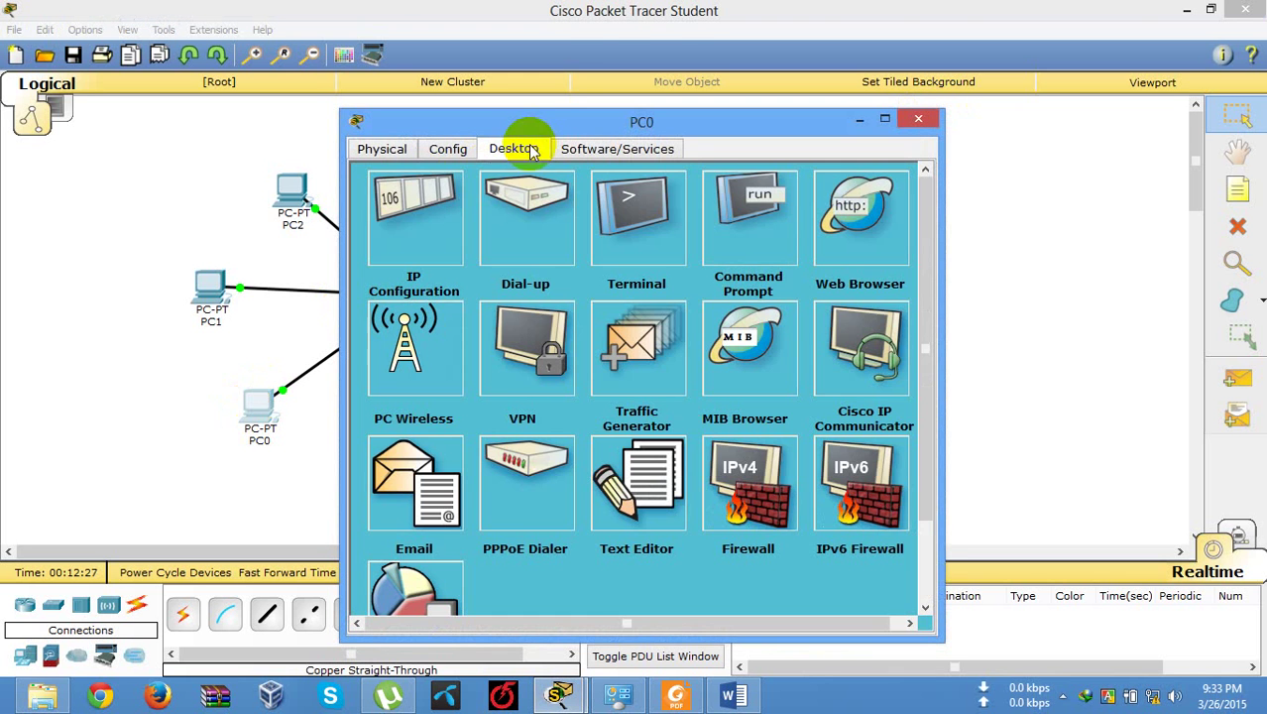
pyautogui.click(402, 220)
pyautogui.click(403, 226)
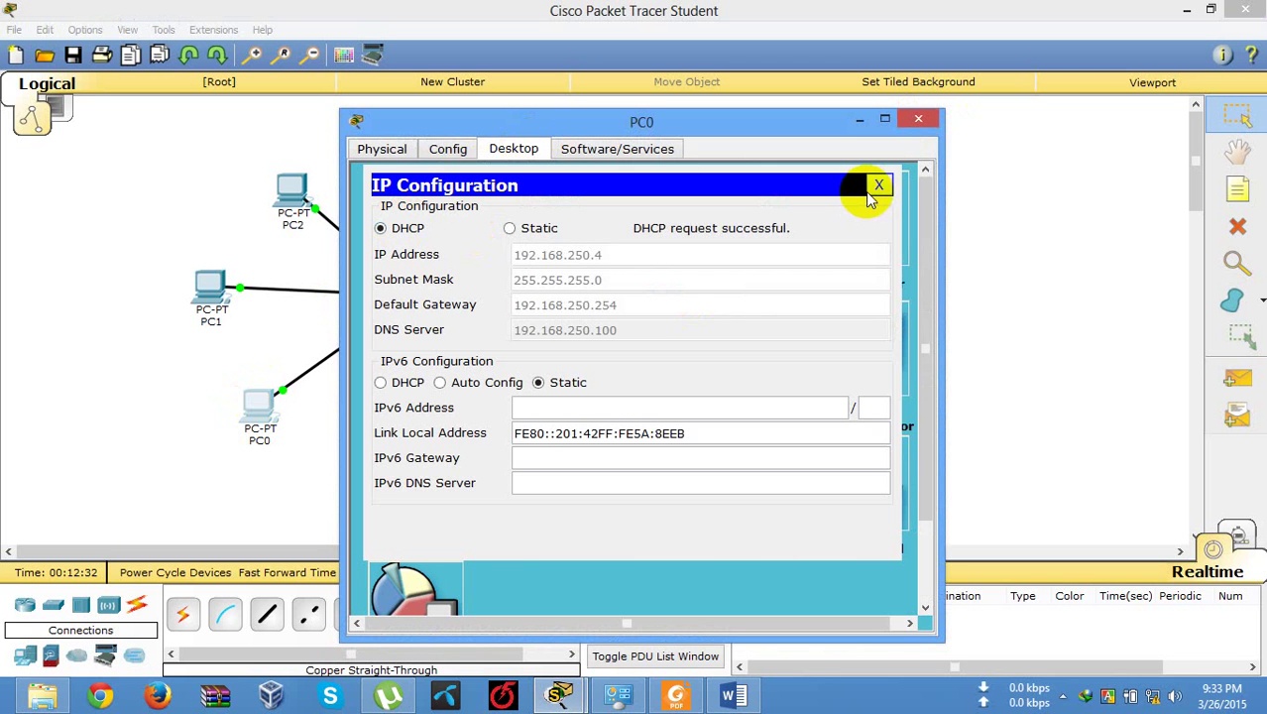
pyautogui.click(879, 185)
pyautogui.click(918, 119)
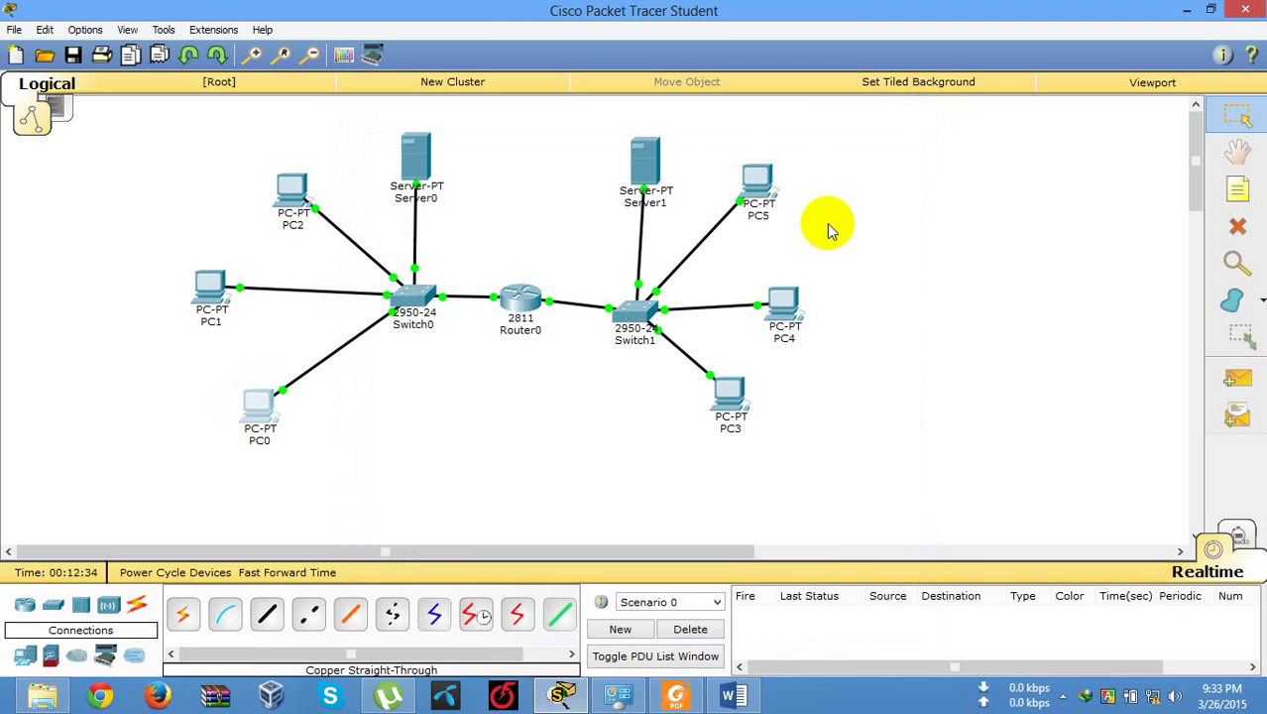
# Step: Switch PC5's IP configuration from static to DHCP and close its window
pyautogui.click(764, 182)
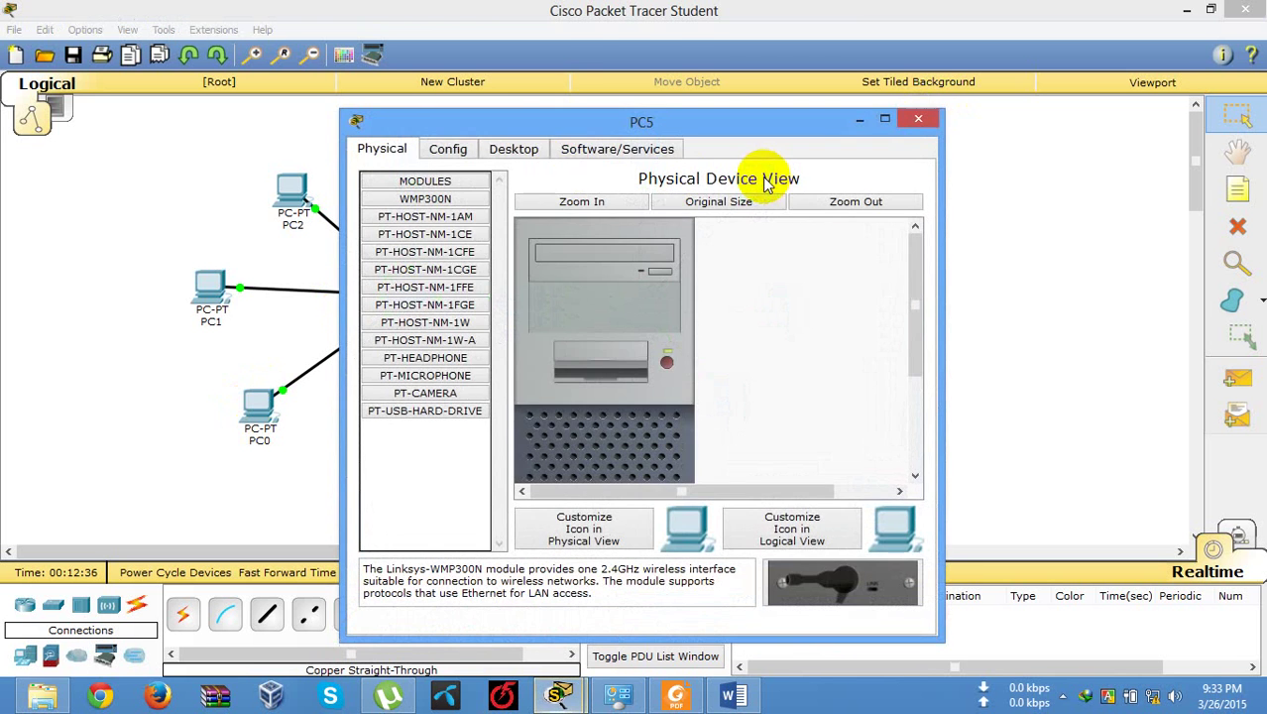
pyautogui.click(540, 151)
pyautogui.click(412, 228)
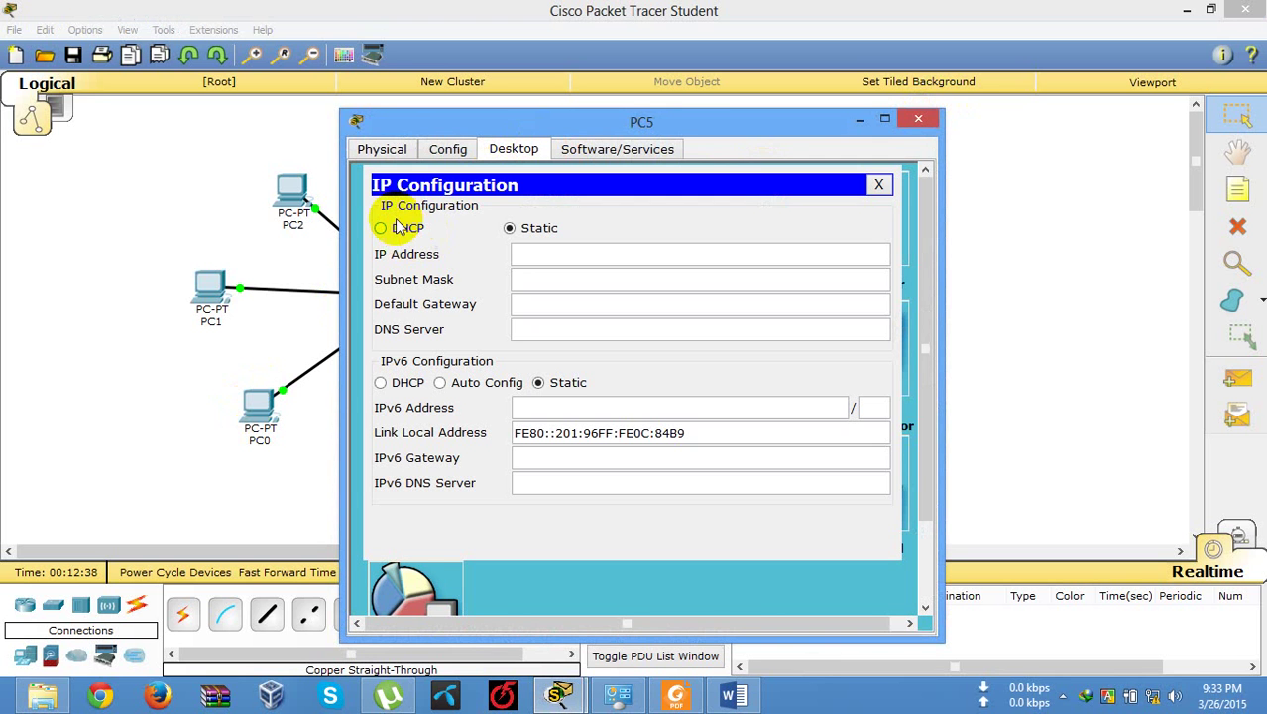
pyautogui.click(404, 231)
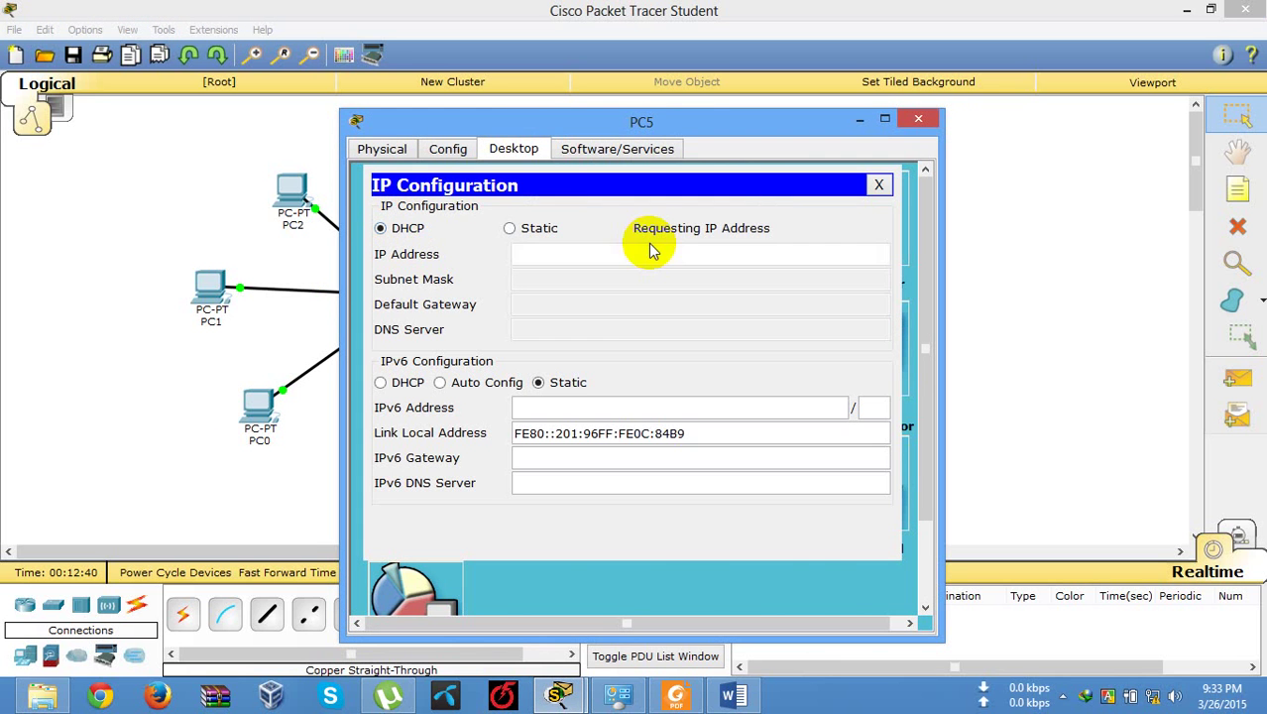
pyautogui.click(877, 187)
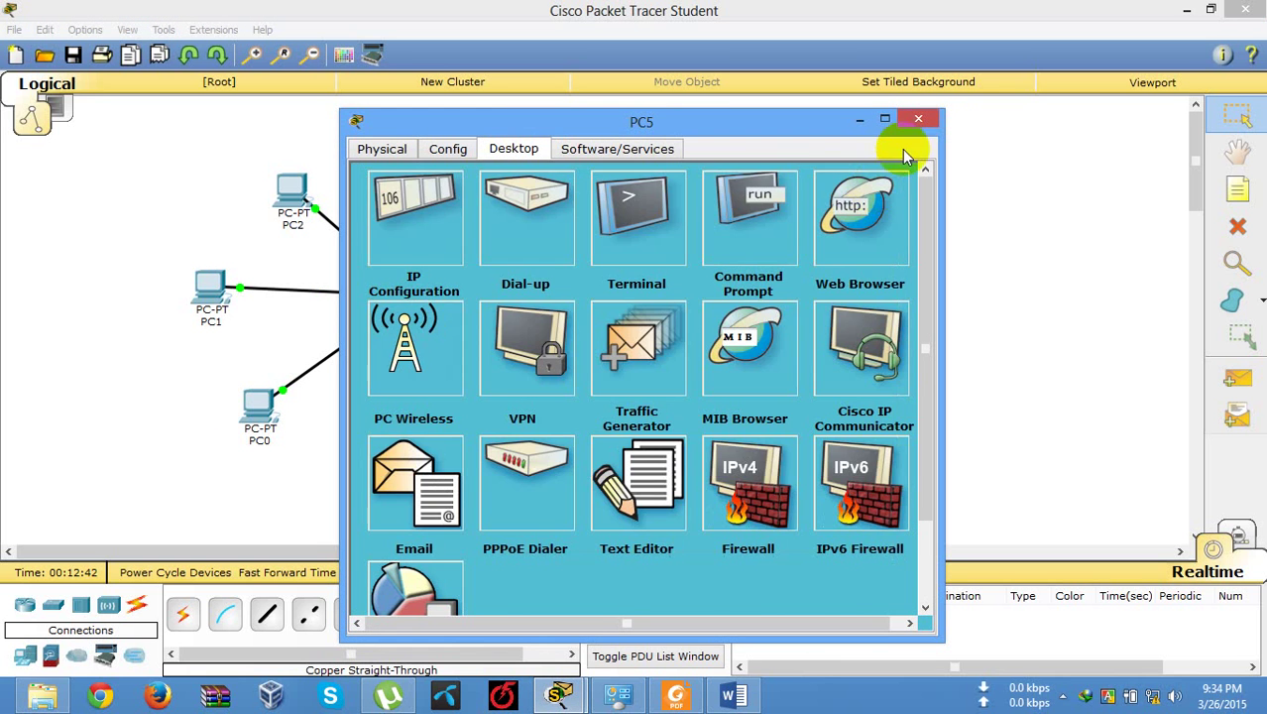
pyautogui.click(910, 120)
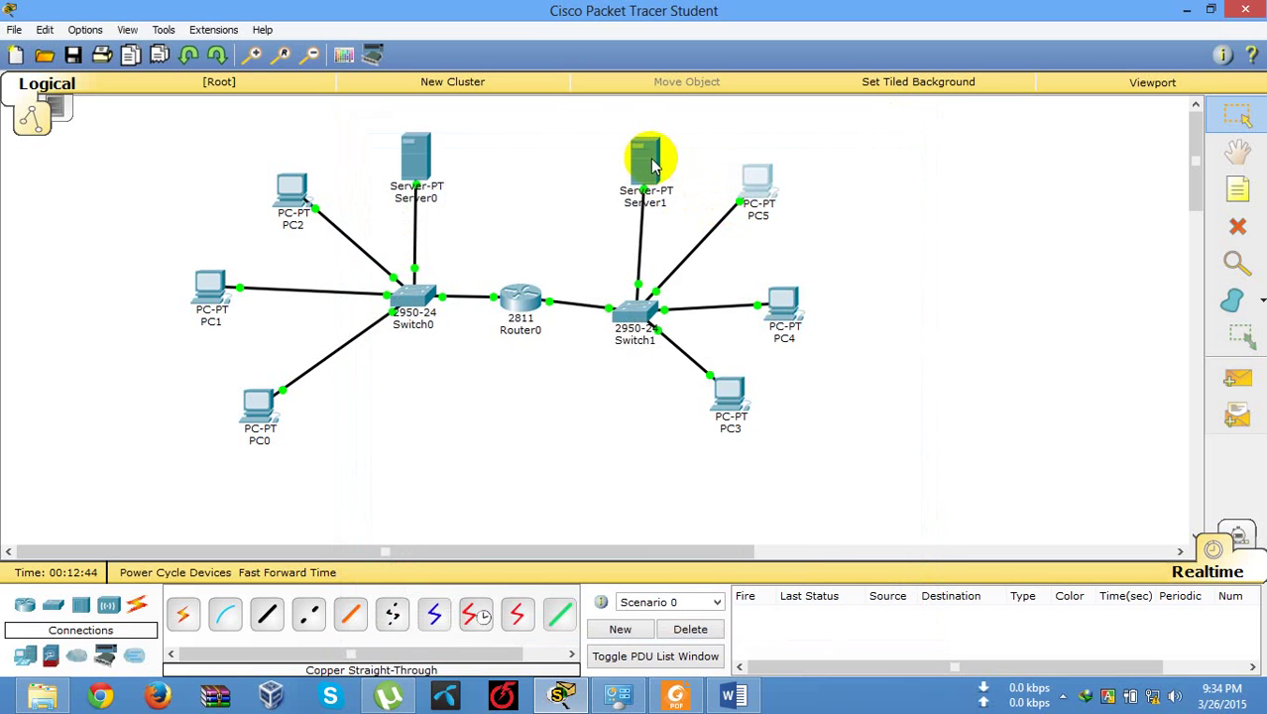
# Step: Set the start IP address of Server1's DHCP pool to 192.168.251.2, save the pool and close the server's configuration
pyautogui.click(646, 160)
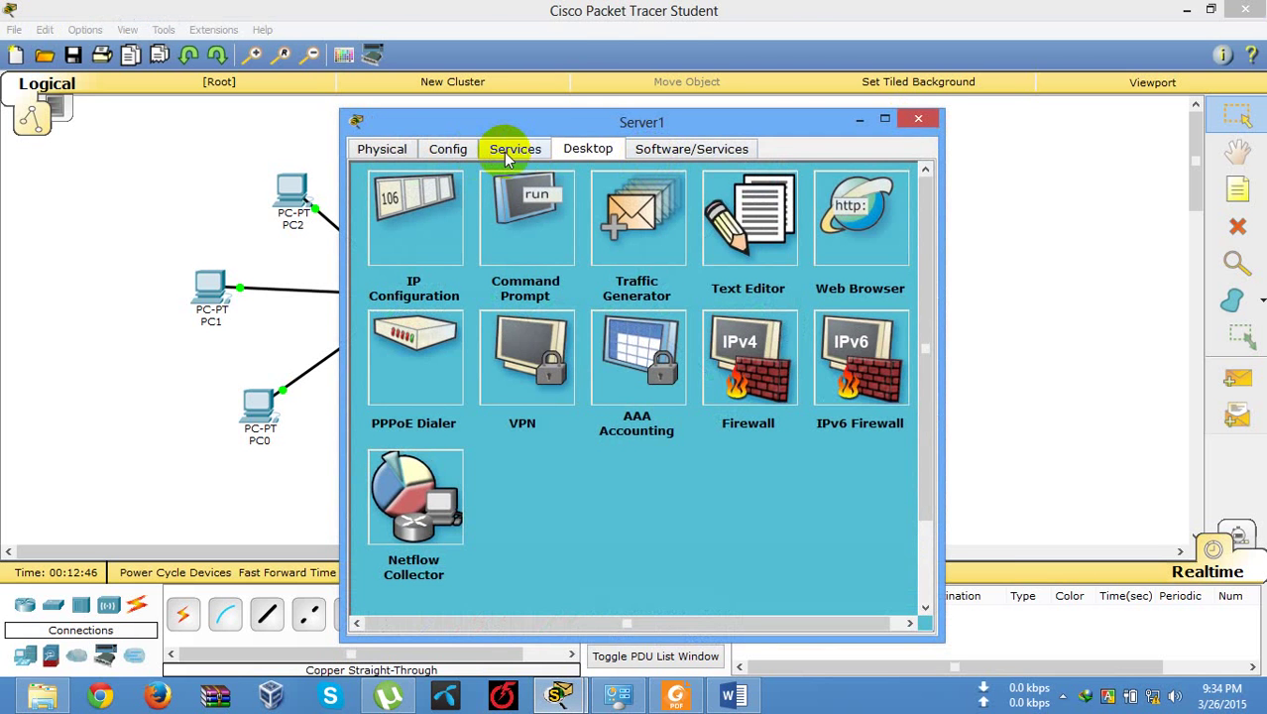
pyautogui.click(508, 156)
pyautogui.click(418, 217)
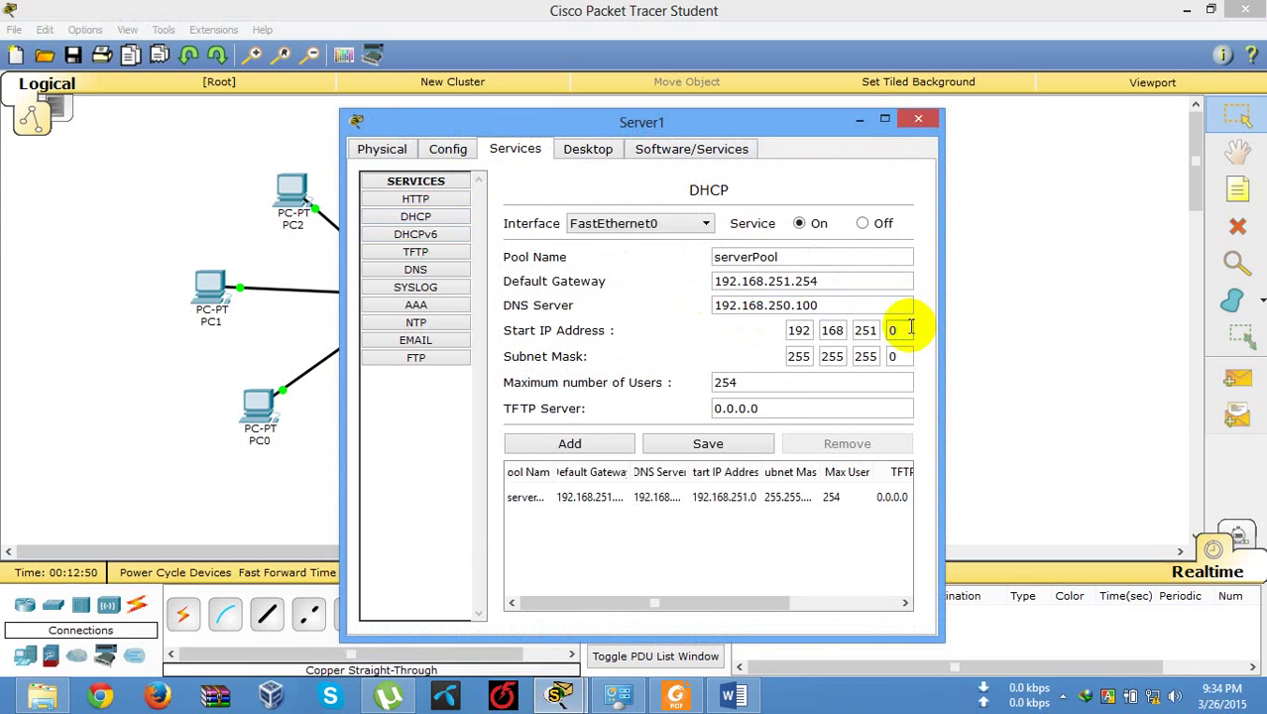
pyautogui.click(742, 443)
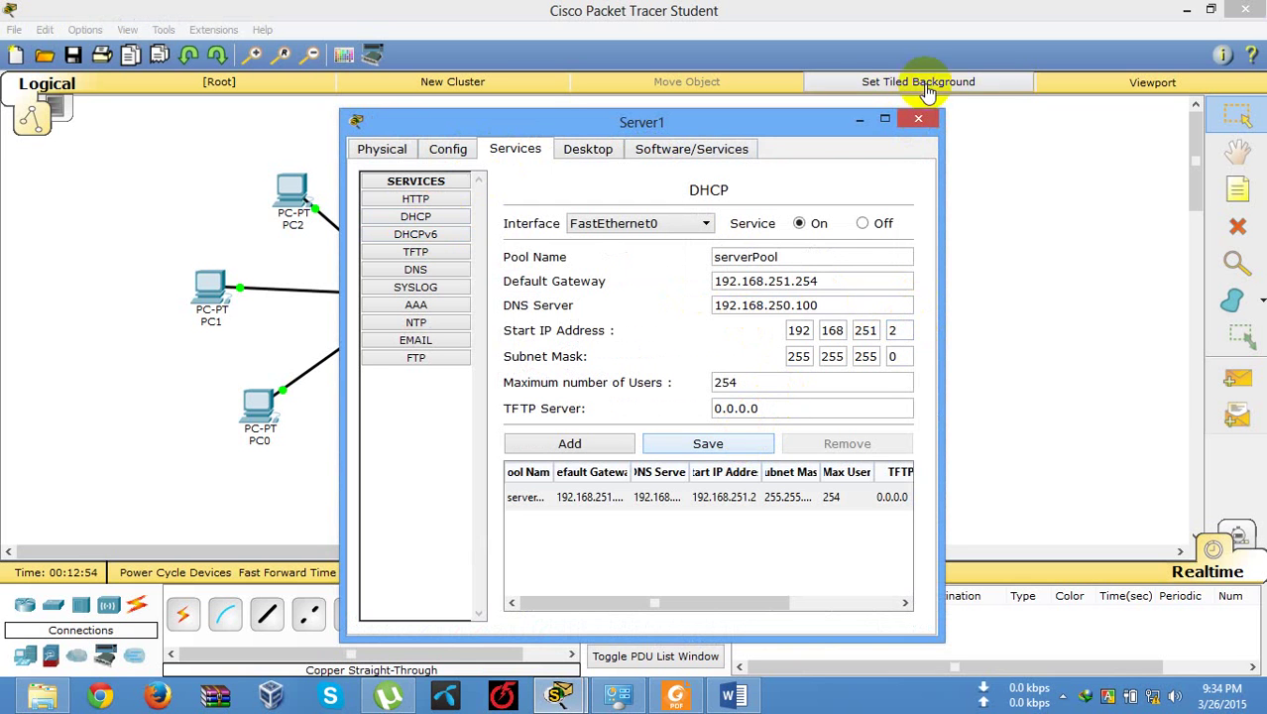
pyautogui.click(918, 118)
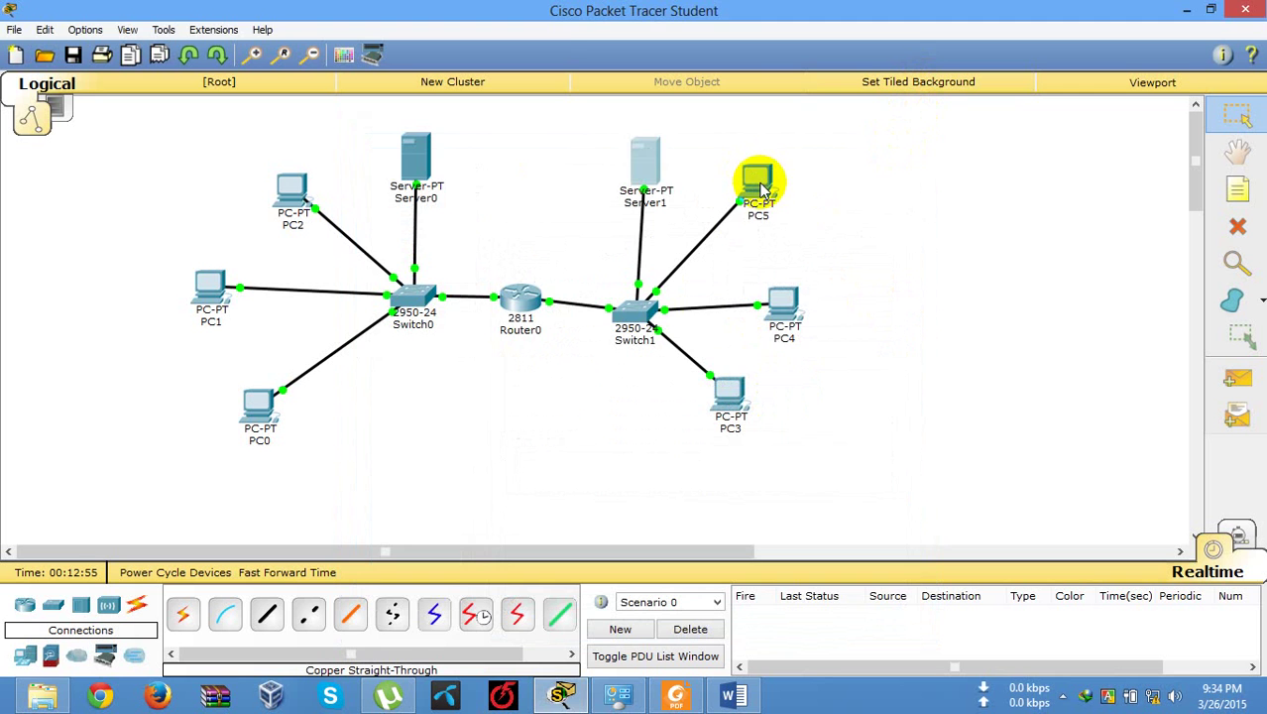
# Step: Request a new DHCP address for PC5 by switching its IP configuration to static and back to DHCP, and close its window
pyautogui.click(755, 181)
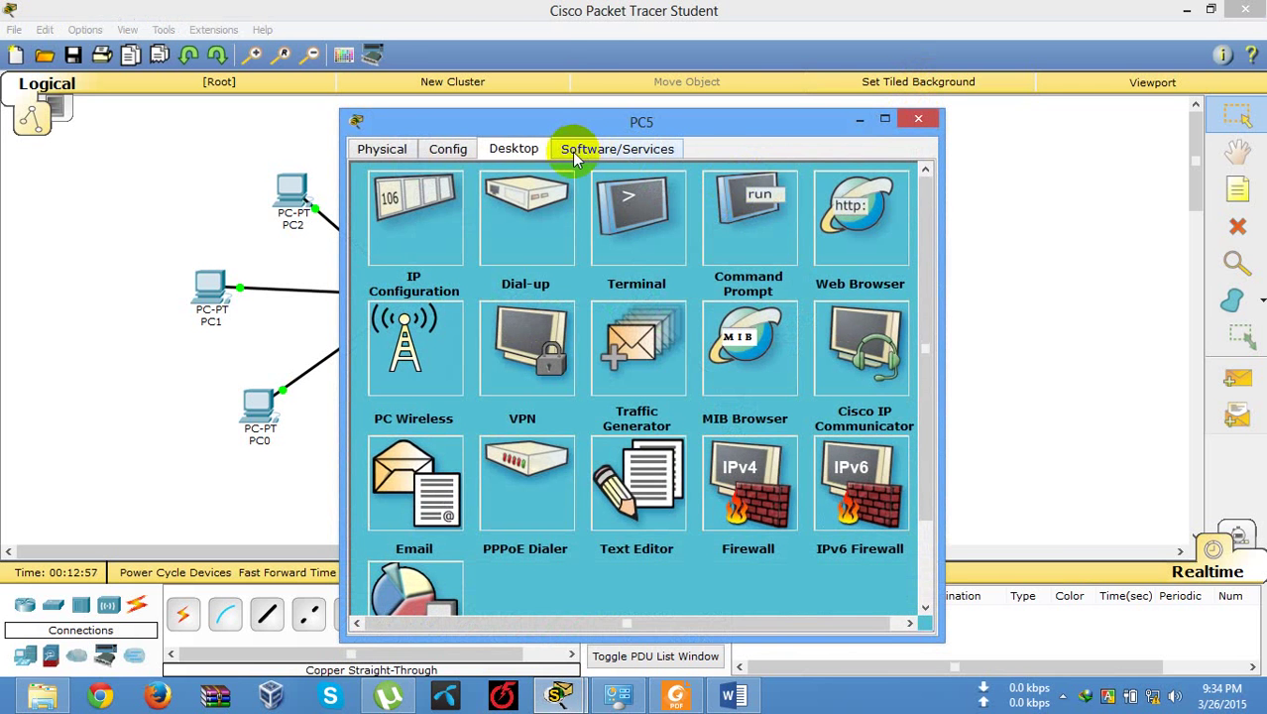
pyautogui.click(419, 203)
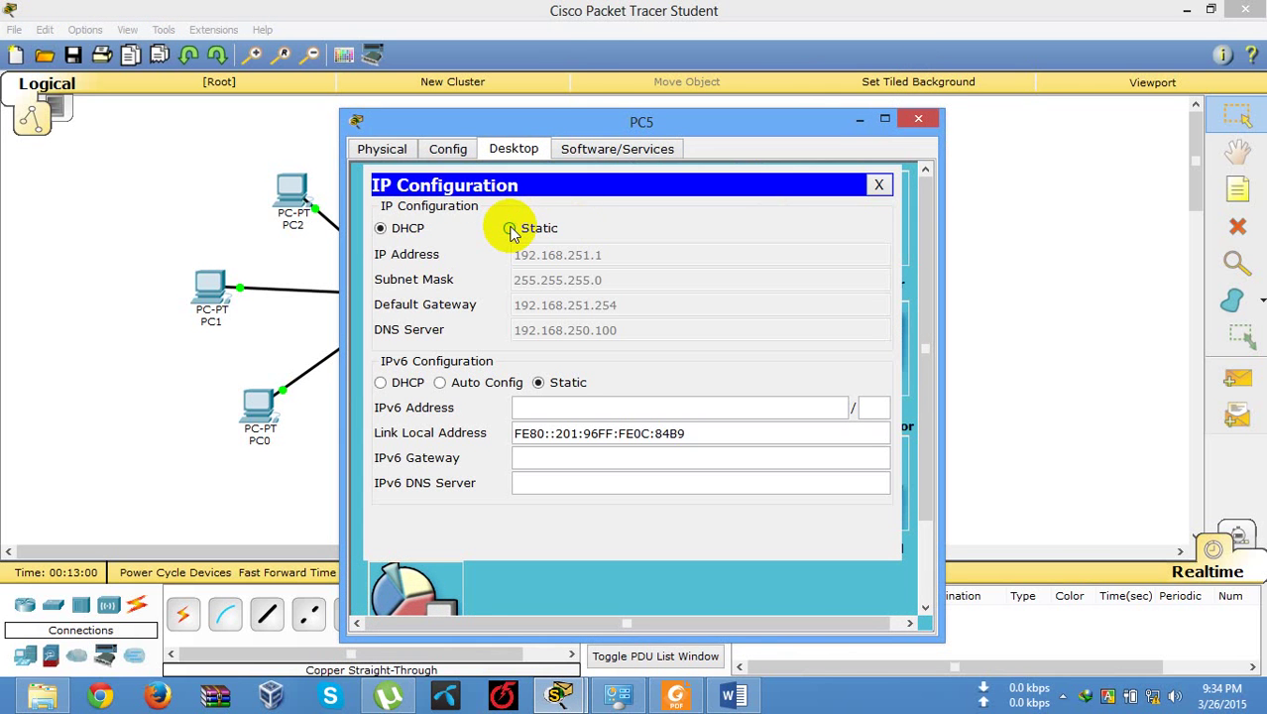
pyautogui.click(509, 229)
pyautogui.click(381, 229)
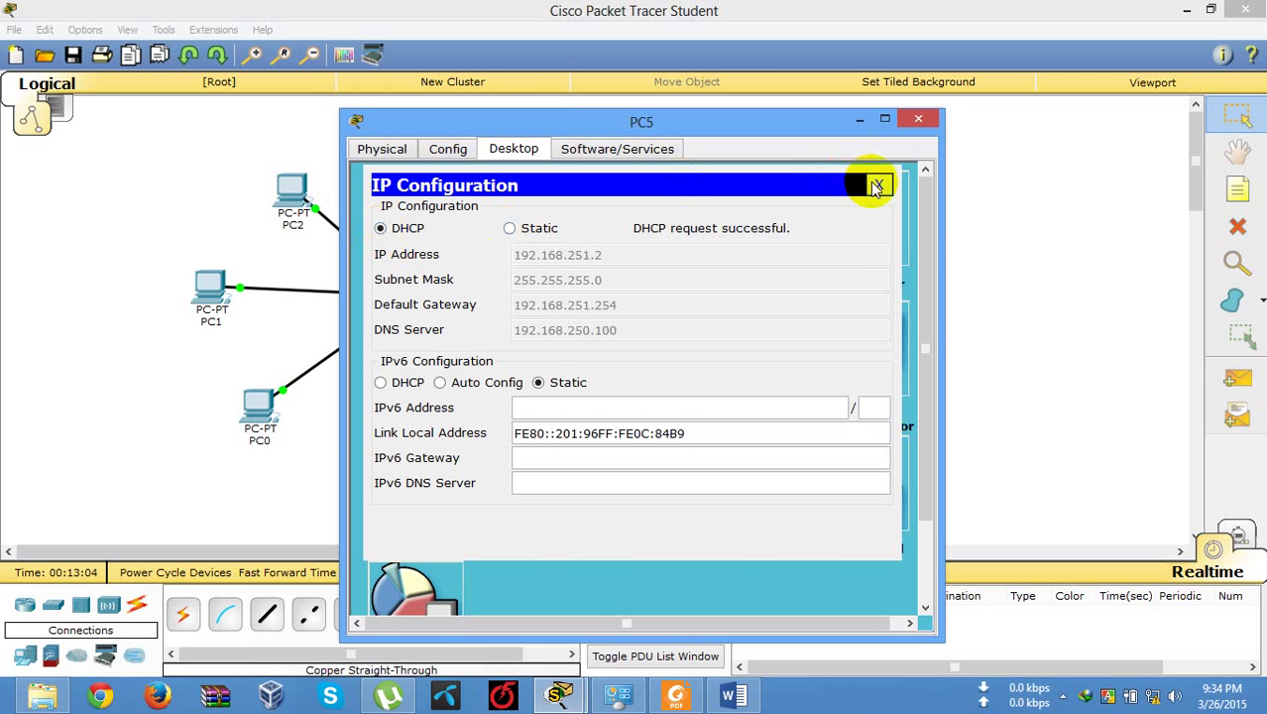
pyautogui.click(877, 189)
pyautogui.click(916, 119)
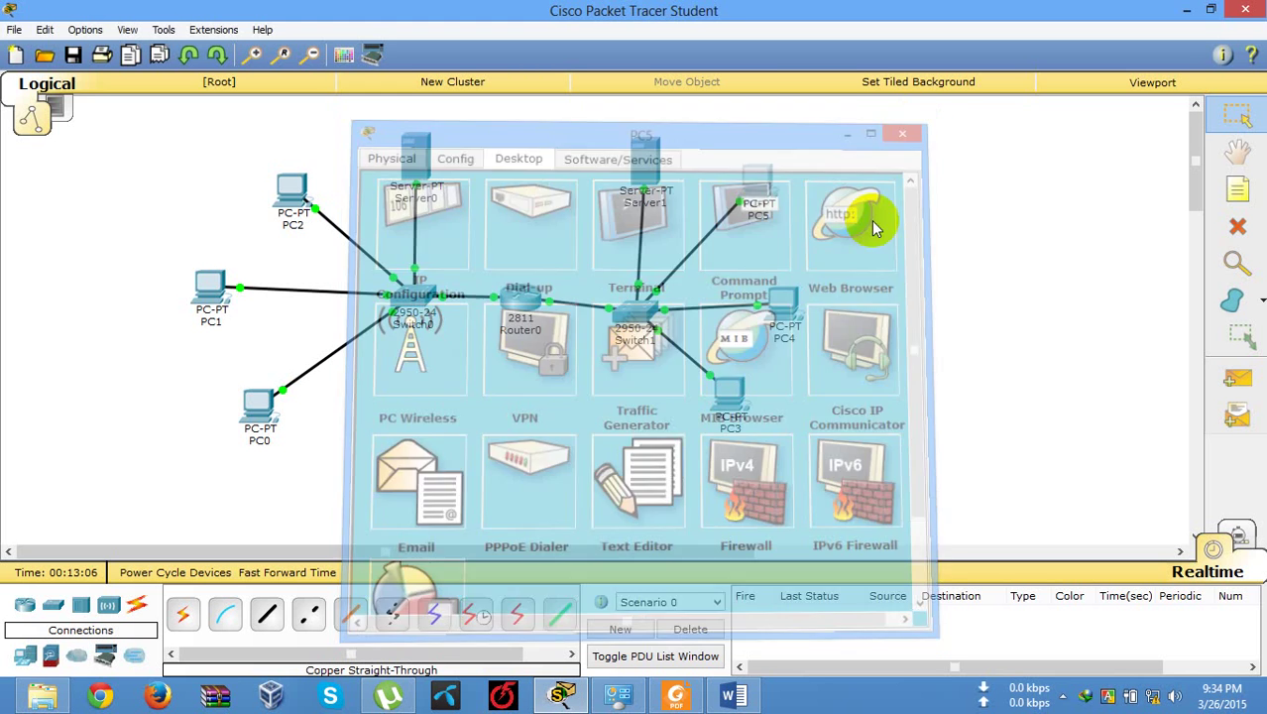
# Step: Switch PC4's IP configuration from static to DHCP and close its window
pyautogui.click(784, 313)
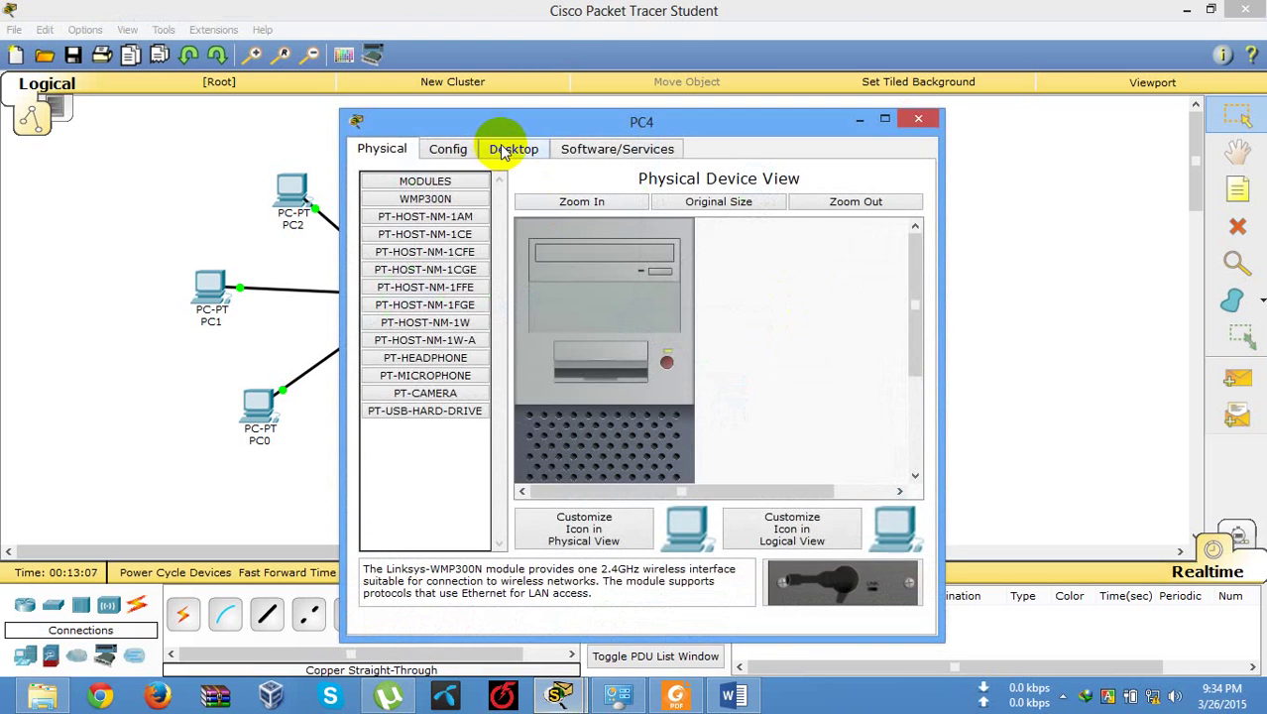
pyautogui.click(506, 150)
pyautogui.click(446, 194)
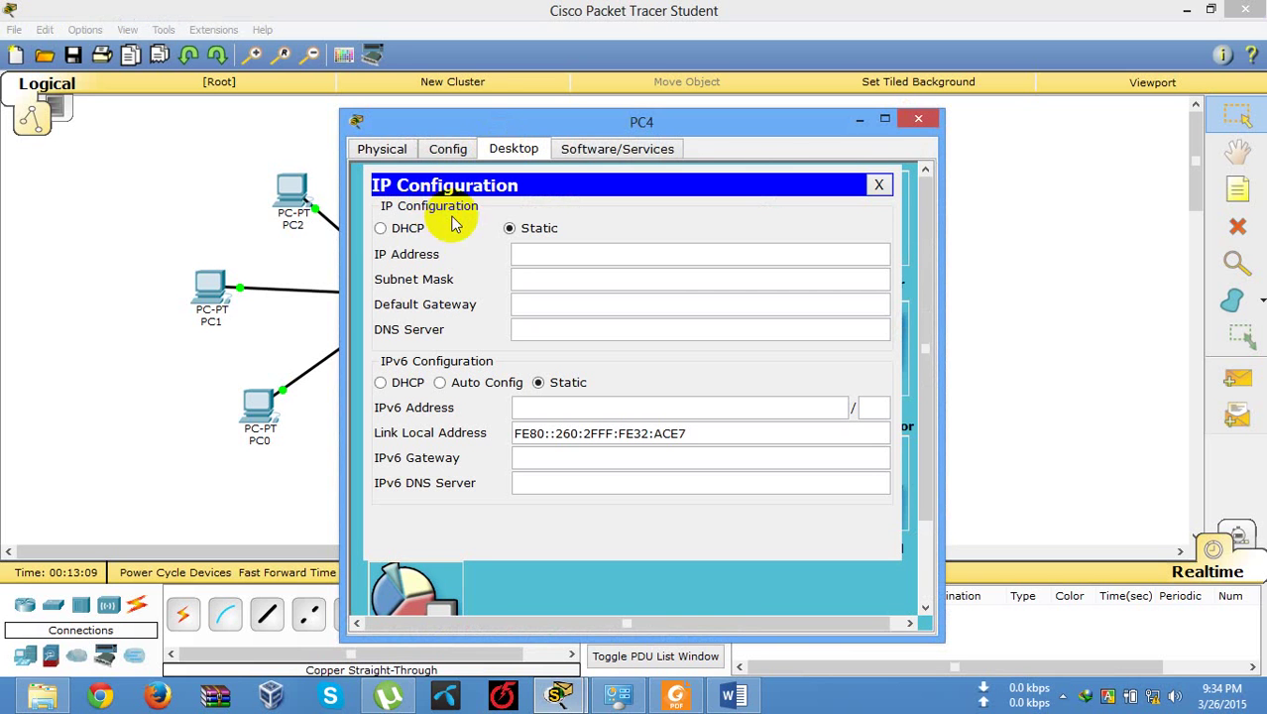
pyautogui.click(381, 228)
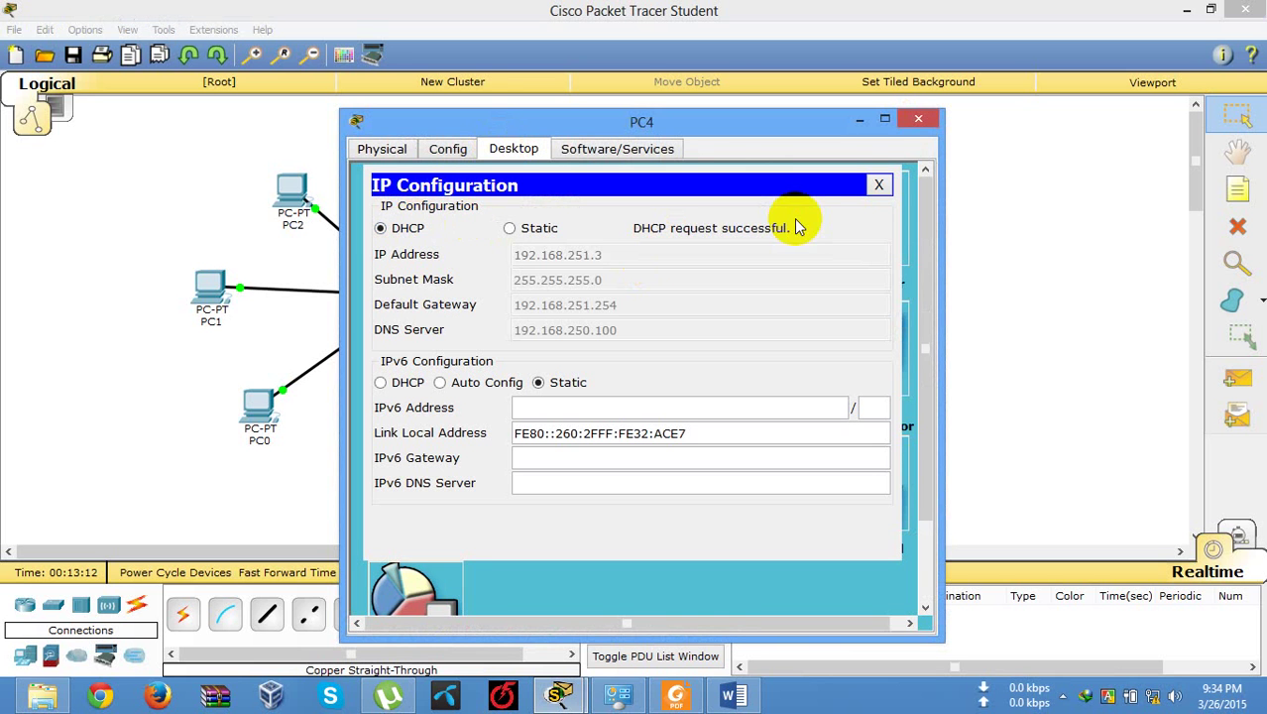
pyautogui.click(878, 184)
pyautogui.click(907, 123)
# Step: Switch PC3's IP configuration from static to DHCP and close its window
pyautogui.click(730, 401)
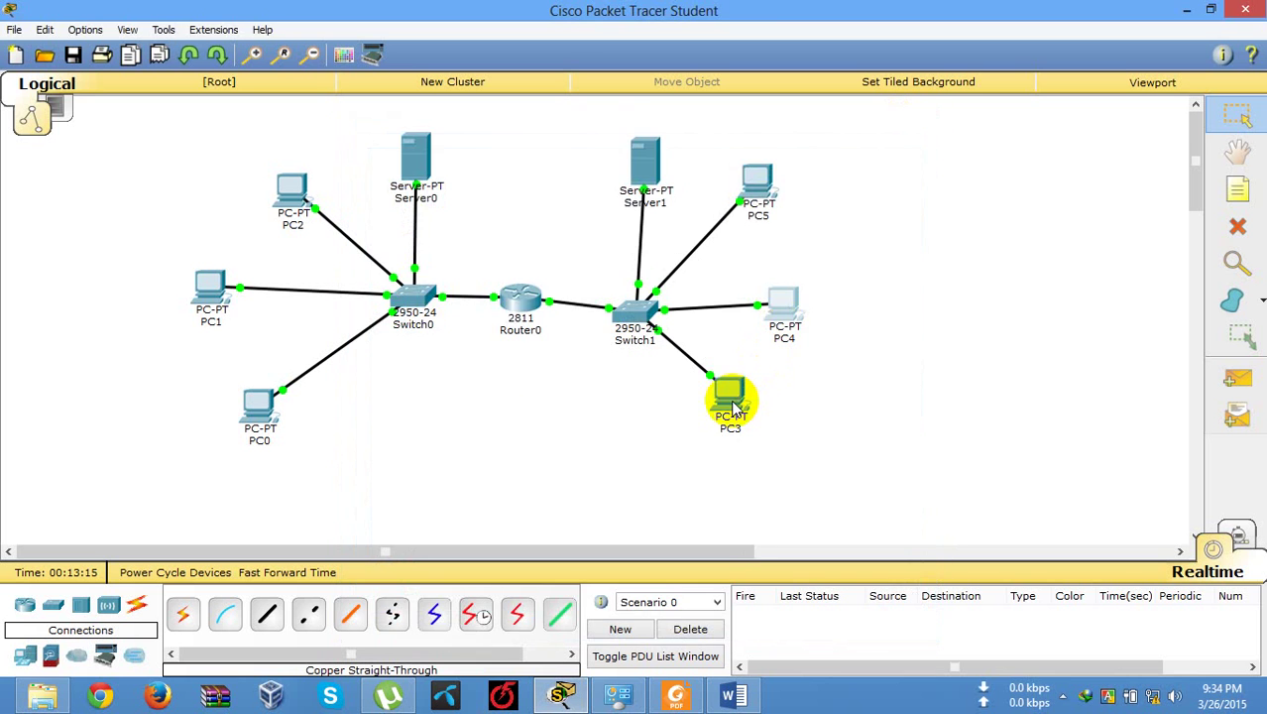
pyautogui.click(517, 153)
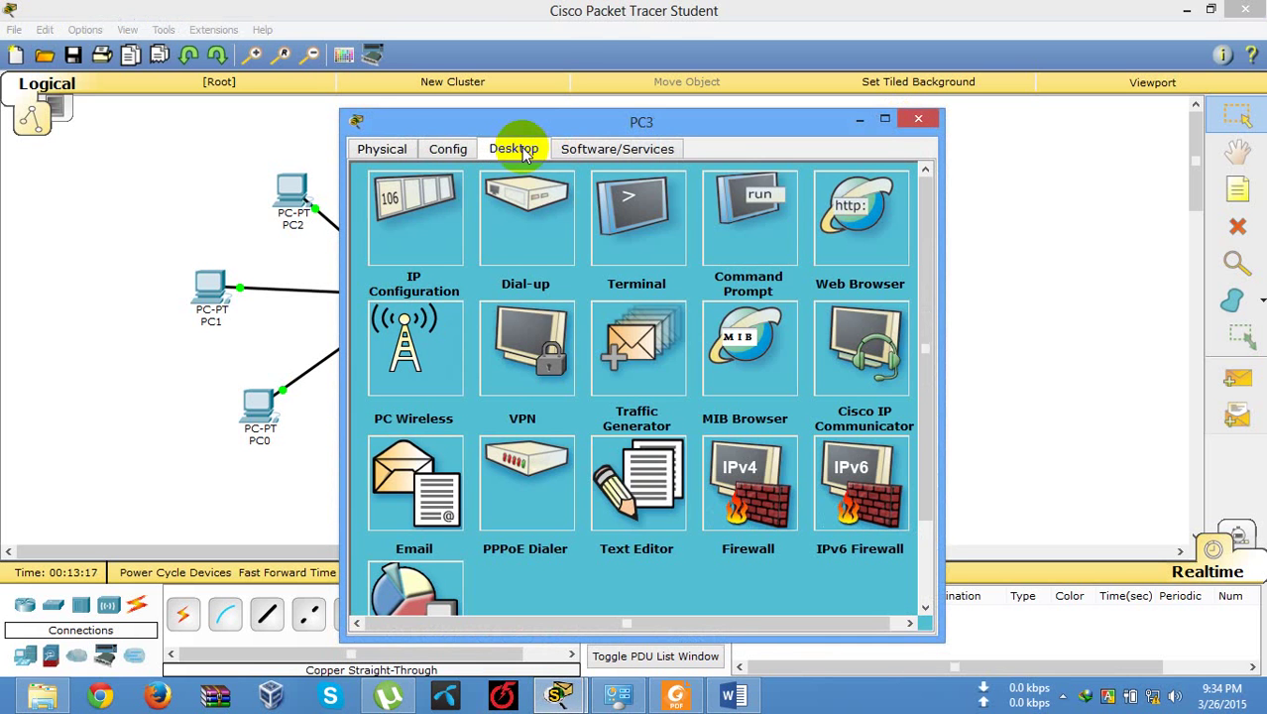
pyautogui.click(410, 210)
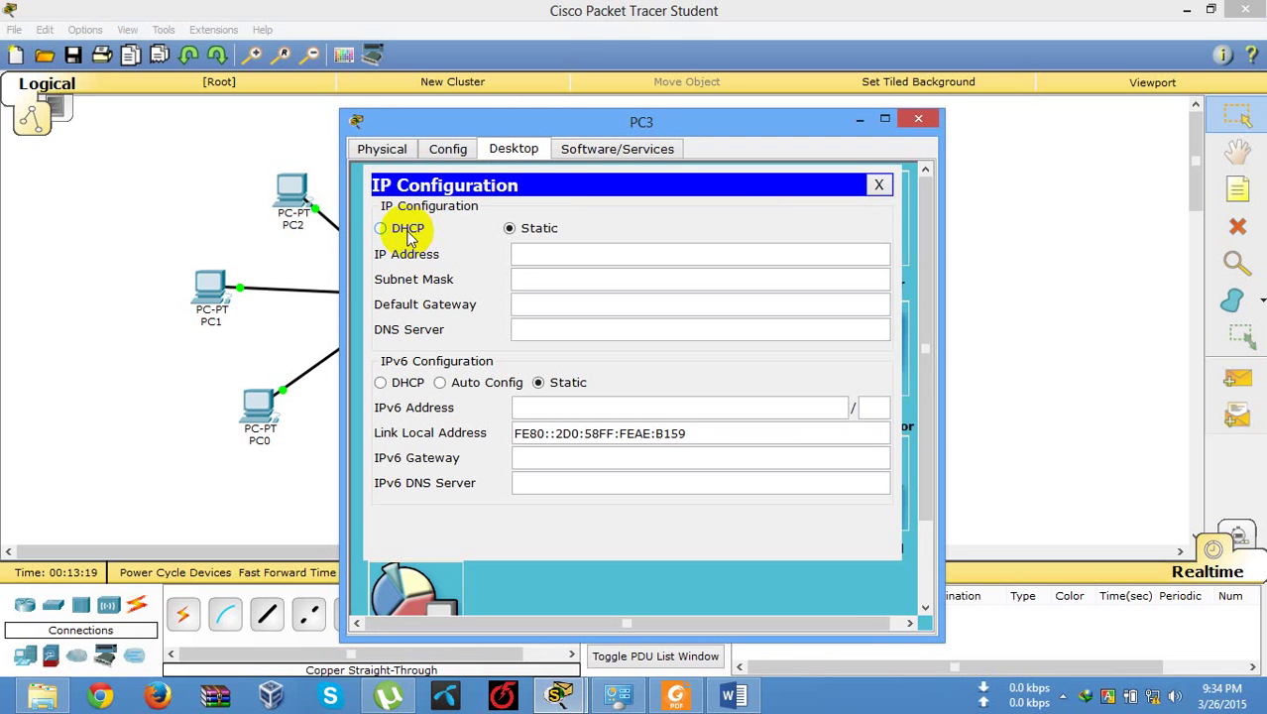
pyautogui.click(408, 230)
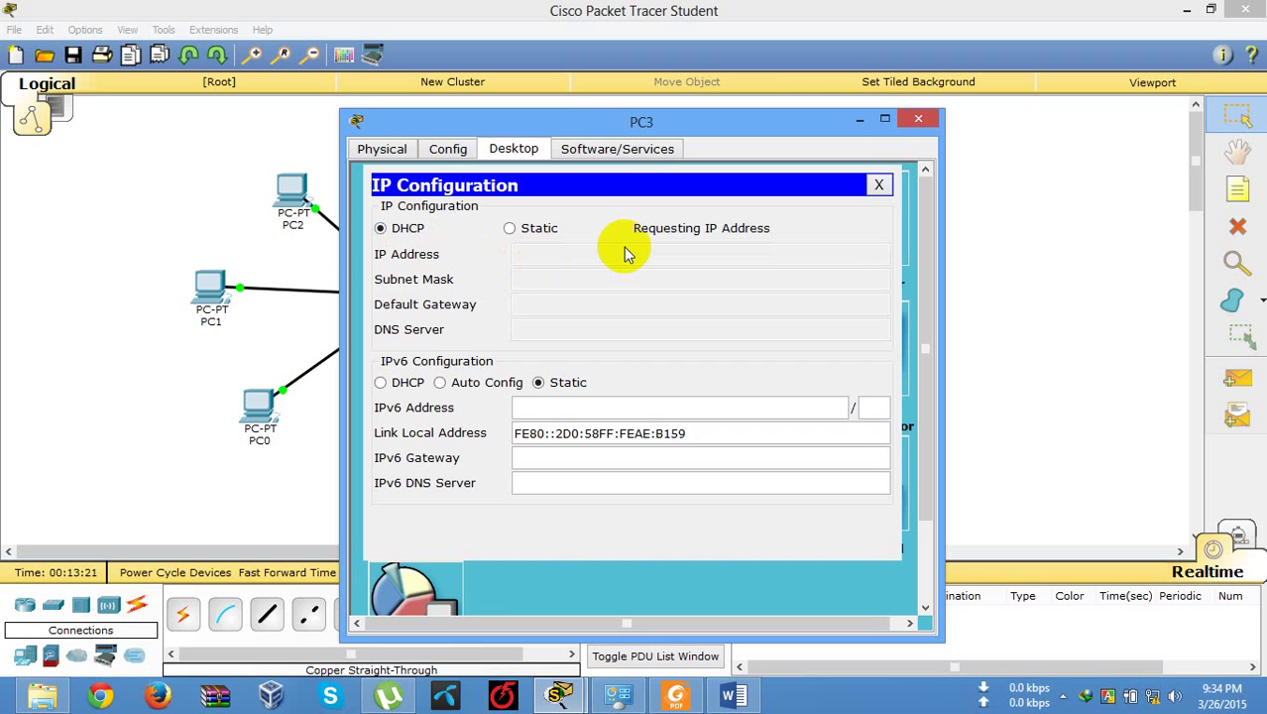
pyautogui.click(879, 186)
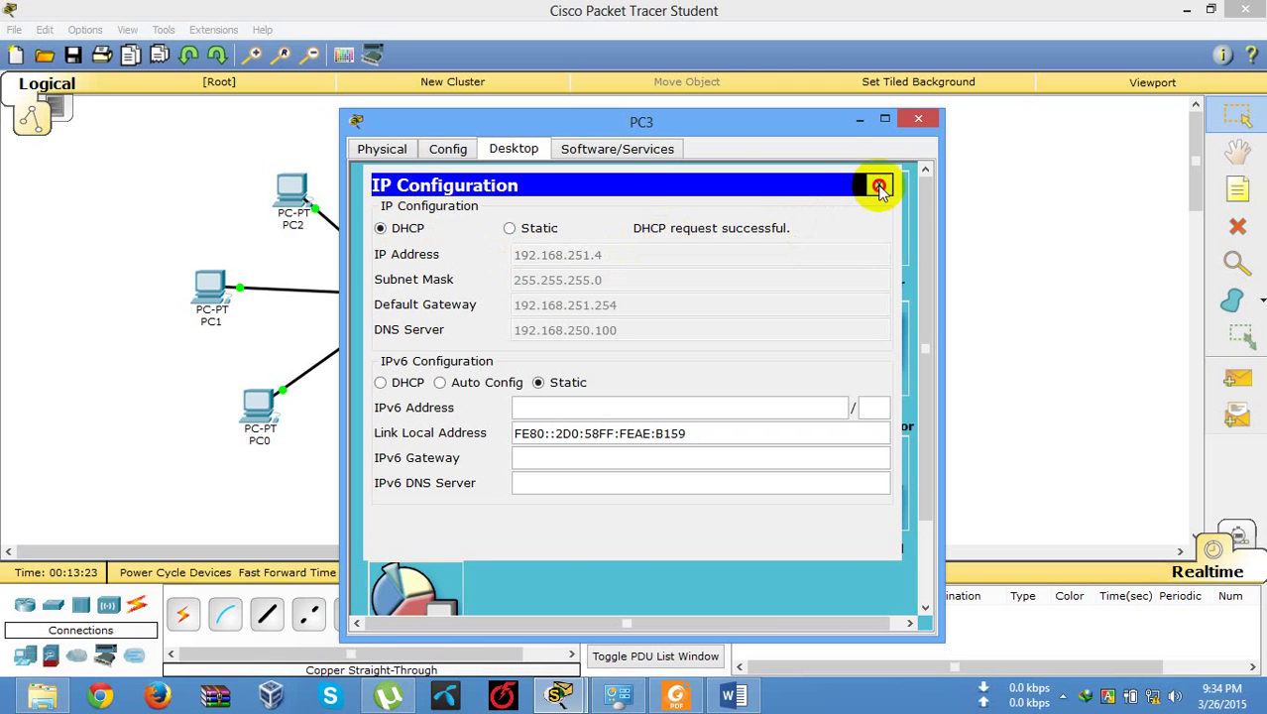
pyautogui.click(920, 120)
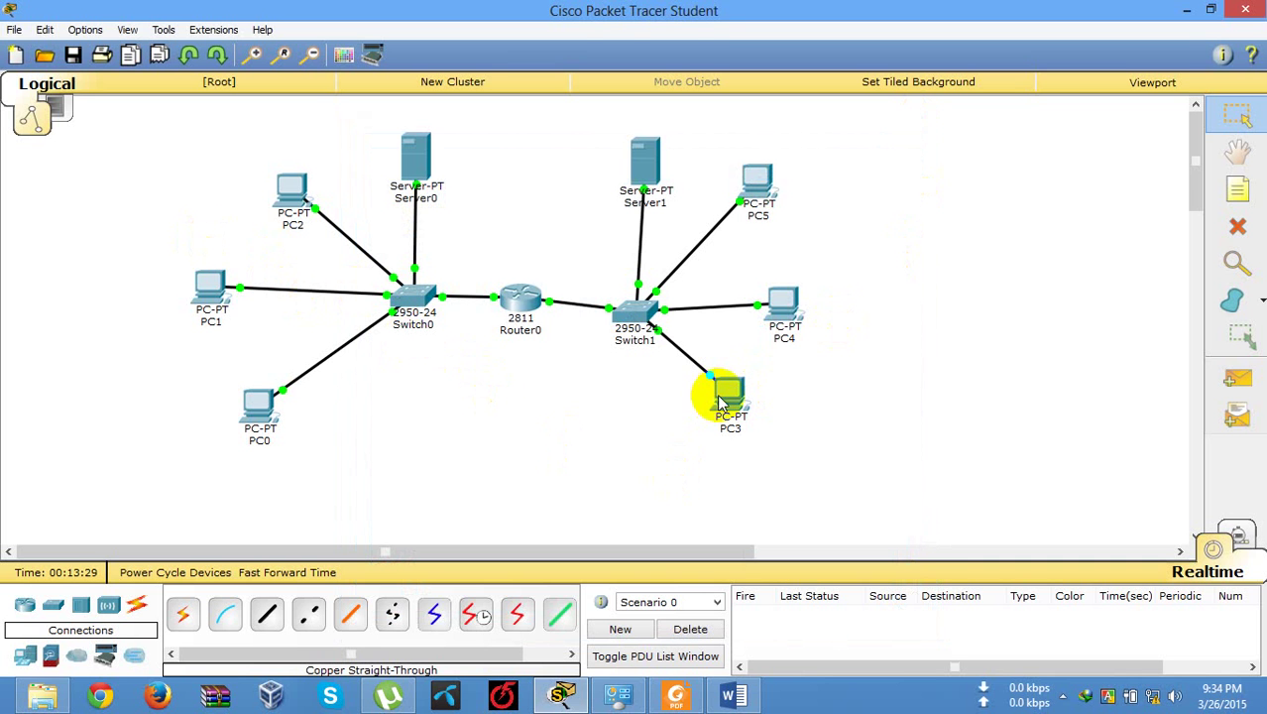
# Step: Check the addresses in the IP configurations of PC3 and PC2, closing each PC's window after viewing it
pyautogui.click(730, 410)
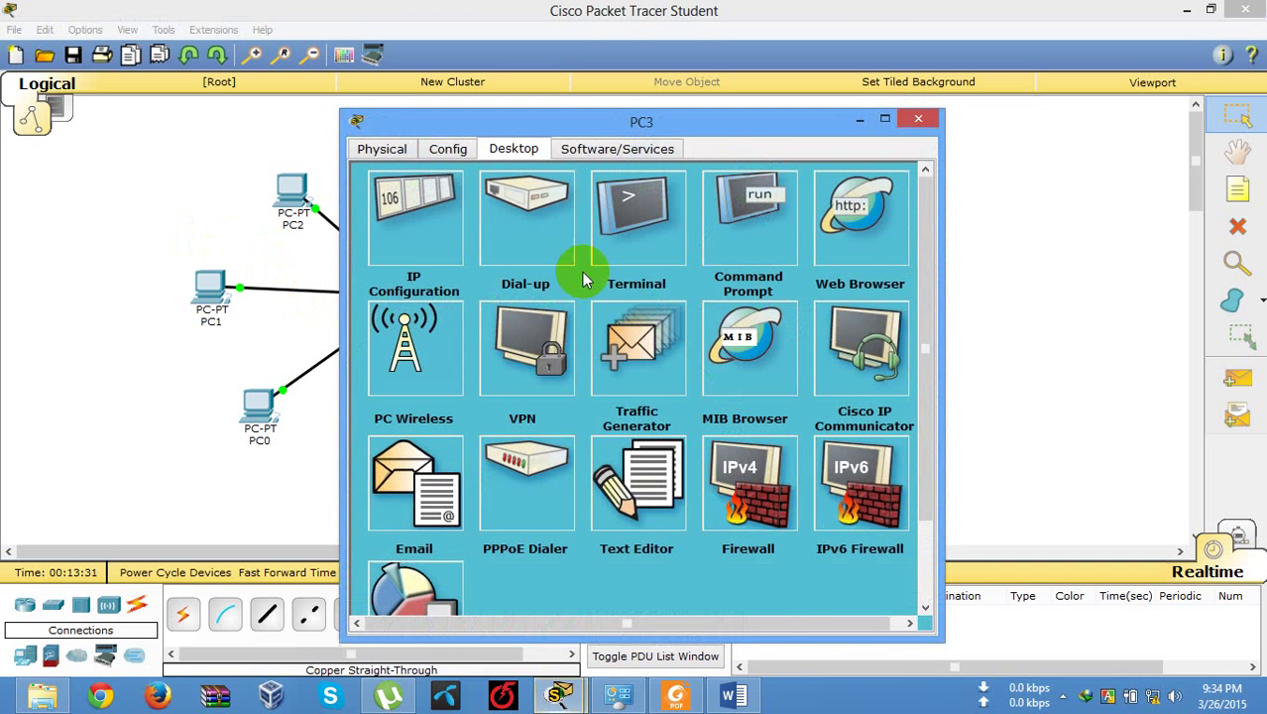
pyautogui.click(442, 229)
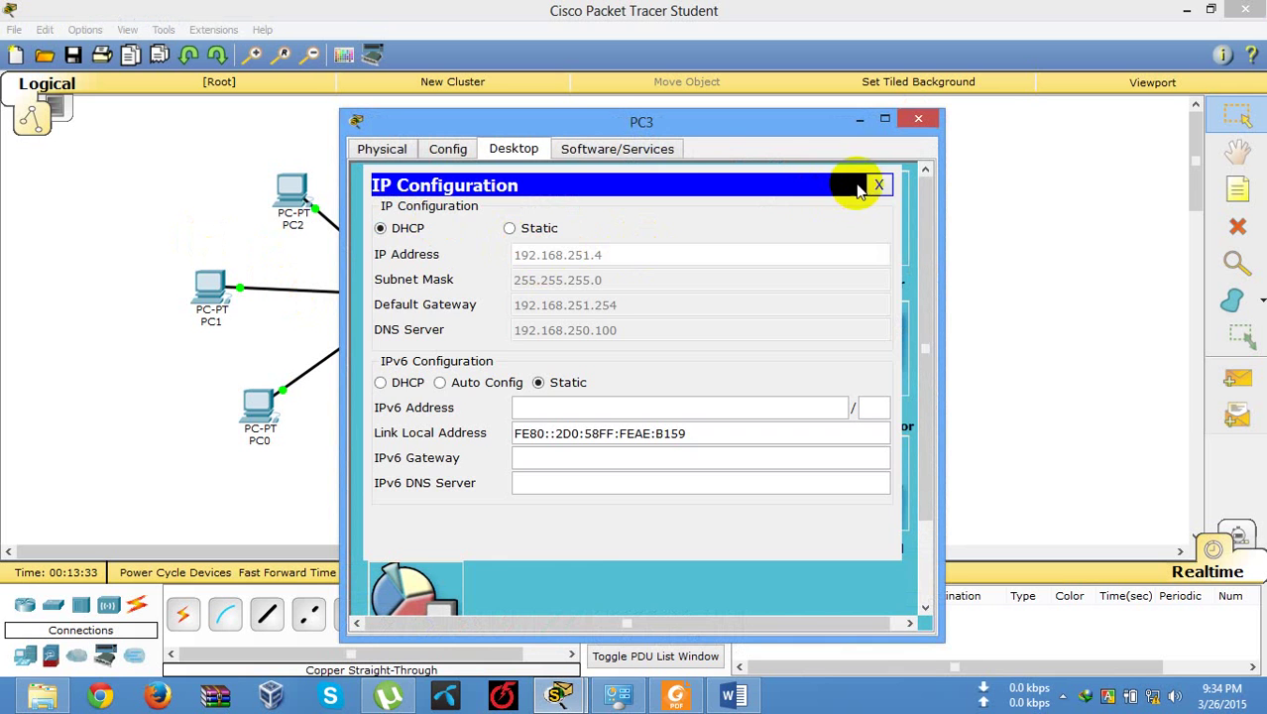
pyautogui.click(879, 186)
pyautogui.click(924, 120)
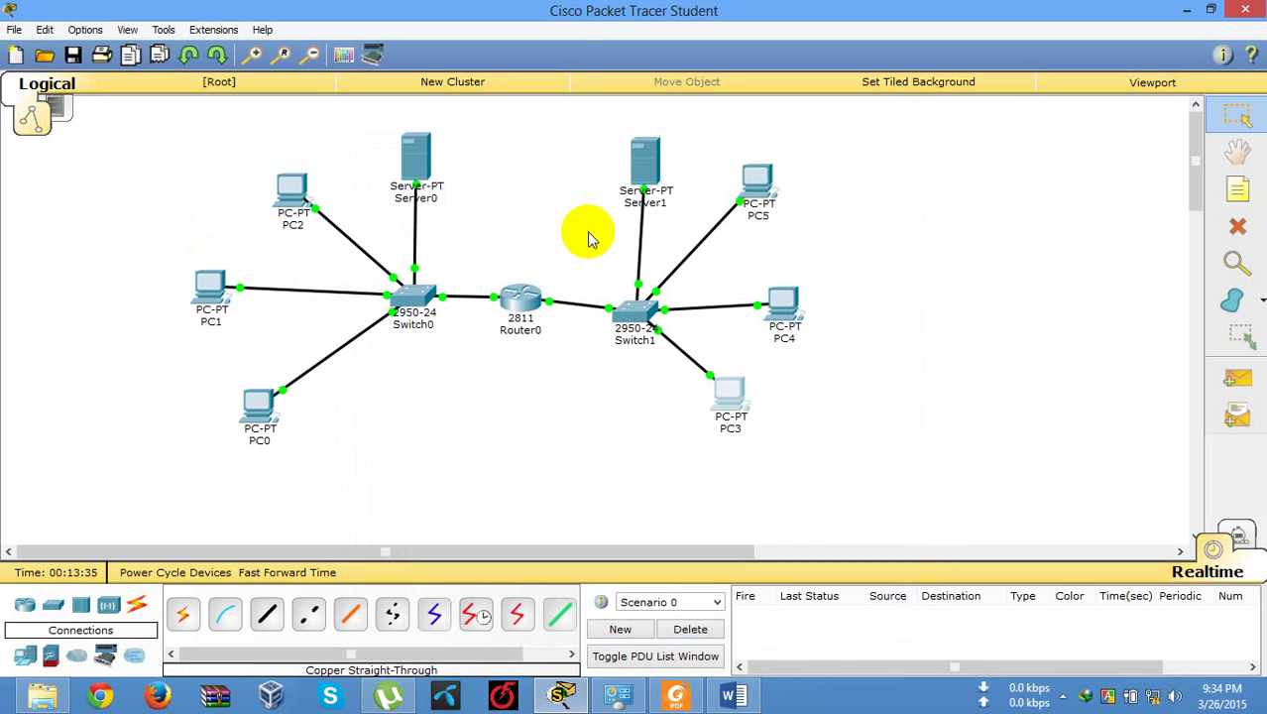
pyautogui.click(299, 187)
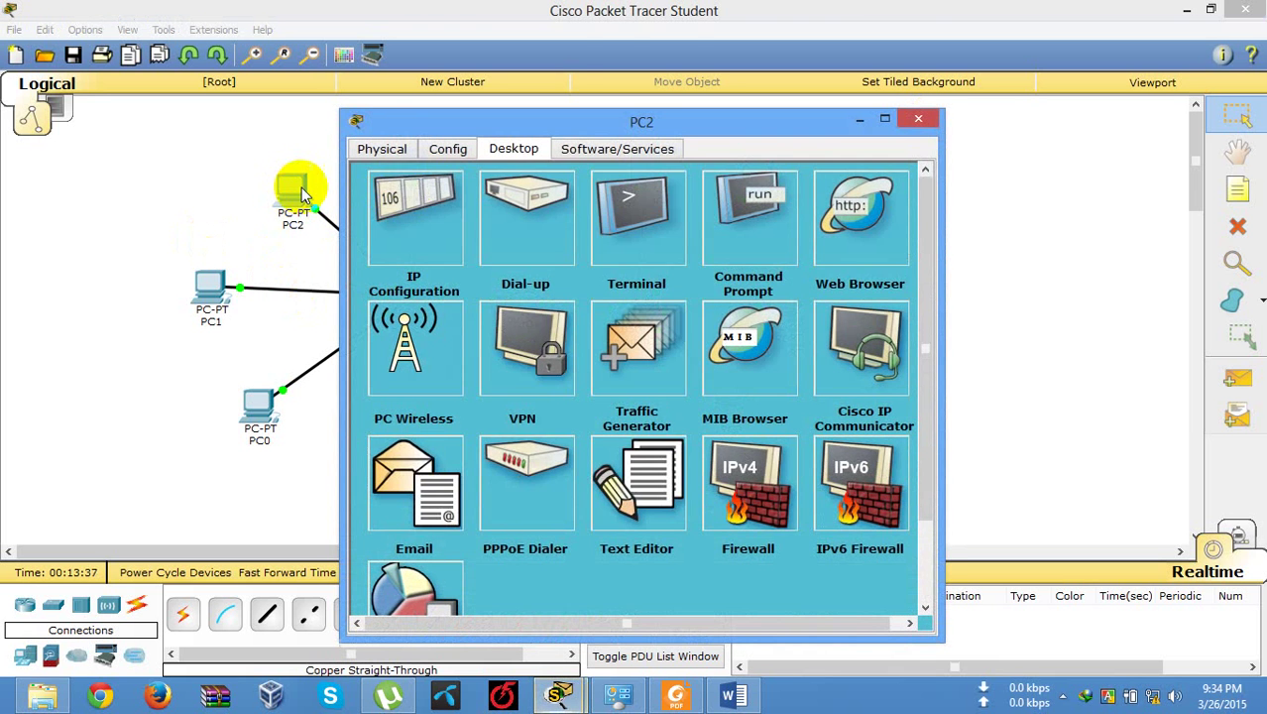
pyautogui.click(401, 196)
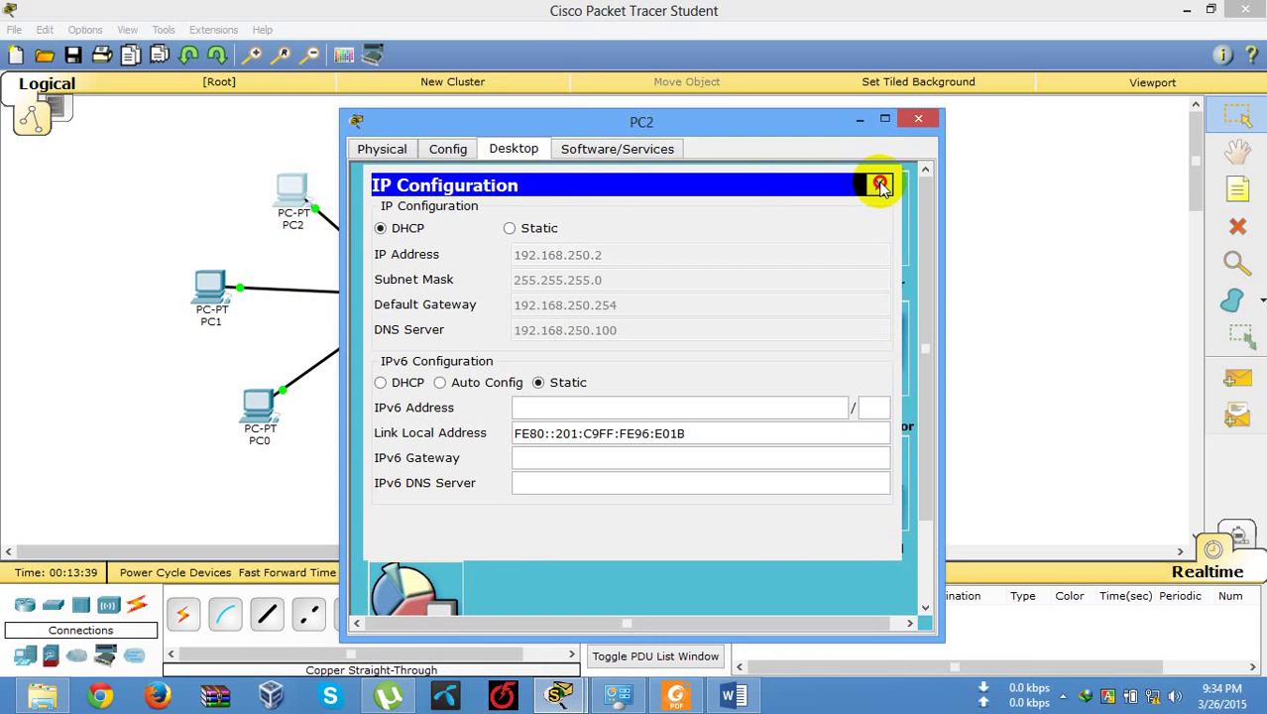
pyautogui.click(880, 183)
pyautogui.click(917, 119)
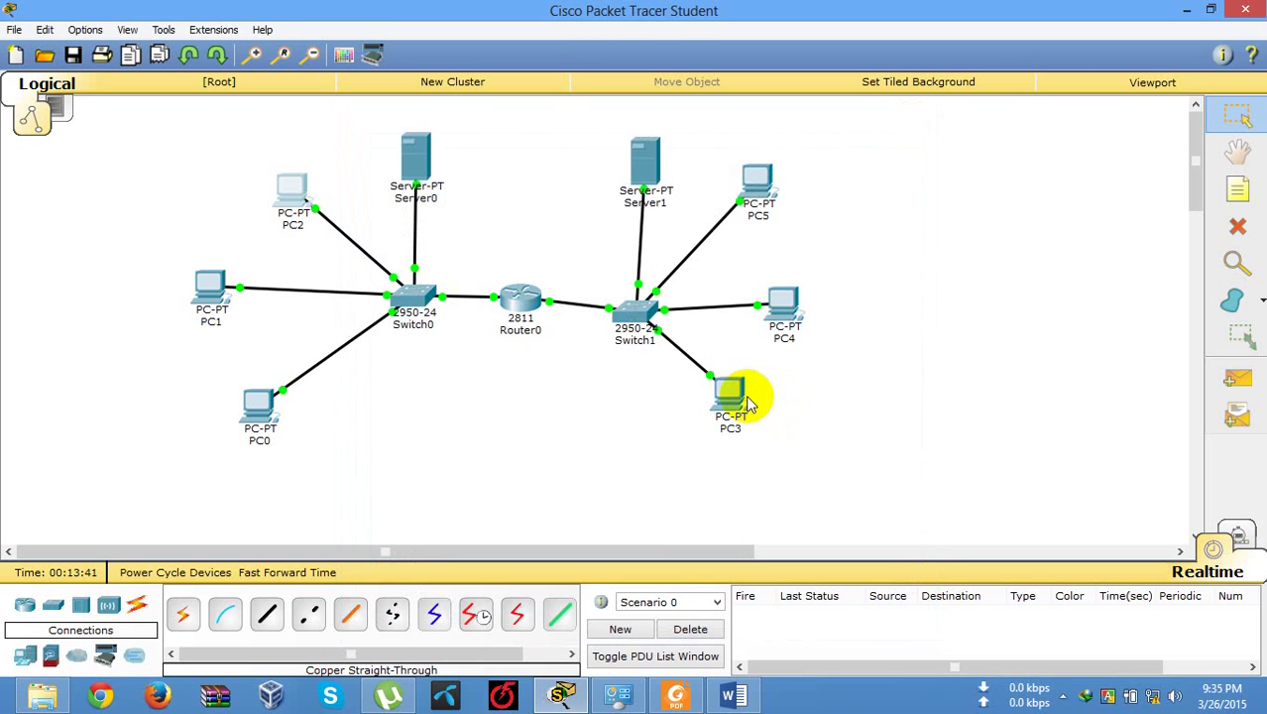
# Step: Ping 192.168.250.2 from PC3's command prompt to test connectivity between the two networks, and close PC3's window
pyautogui.click(727, 401)
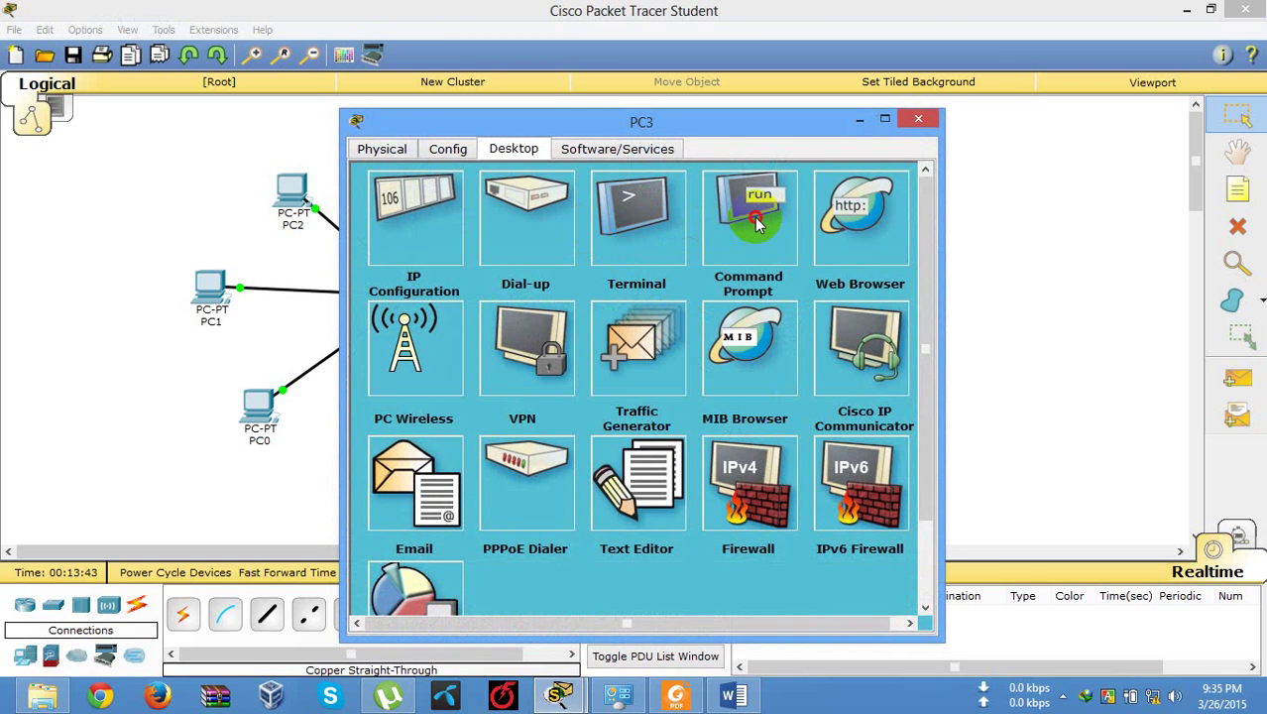
pyautogui.click(752, 216)
pyautogui.click(606, 336)
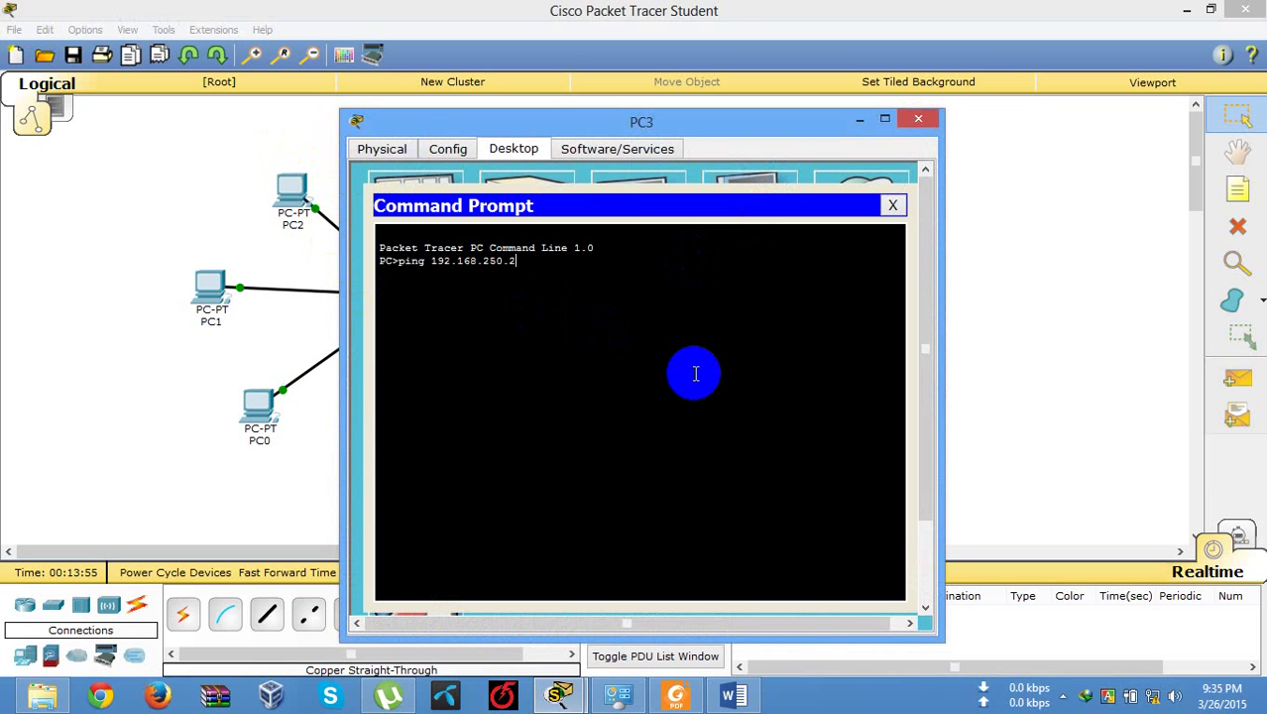
pyautogui.press('Return')
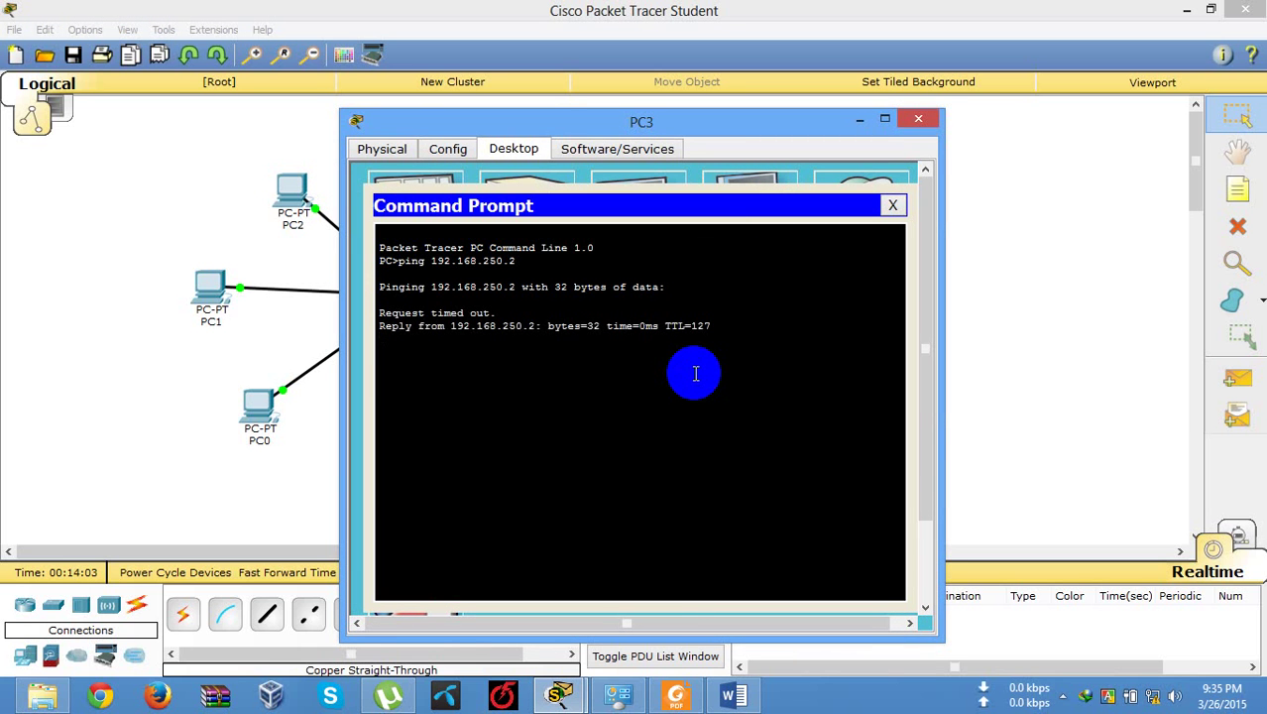
pyautogui.click(895, 205)
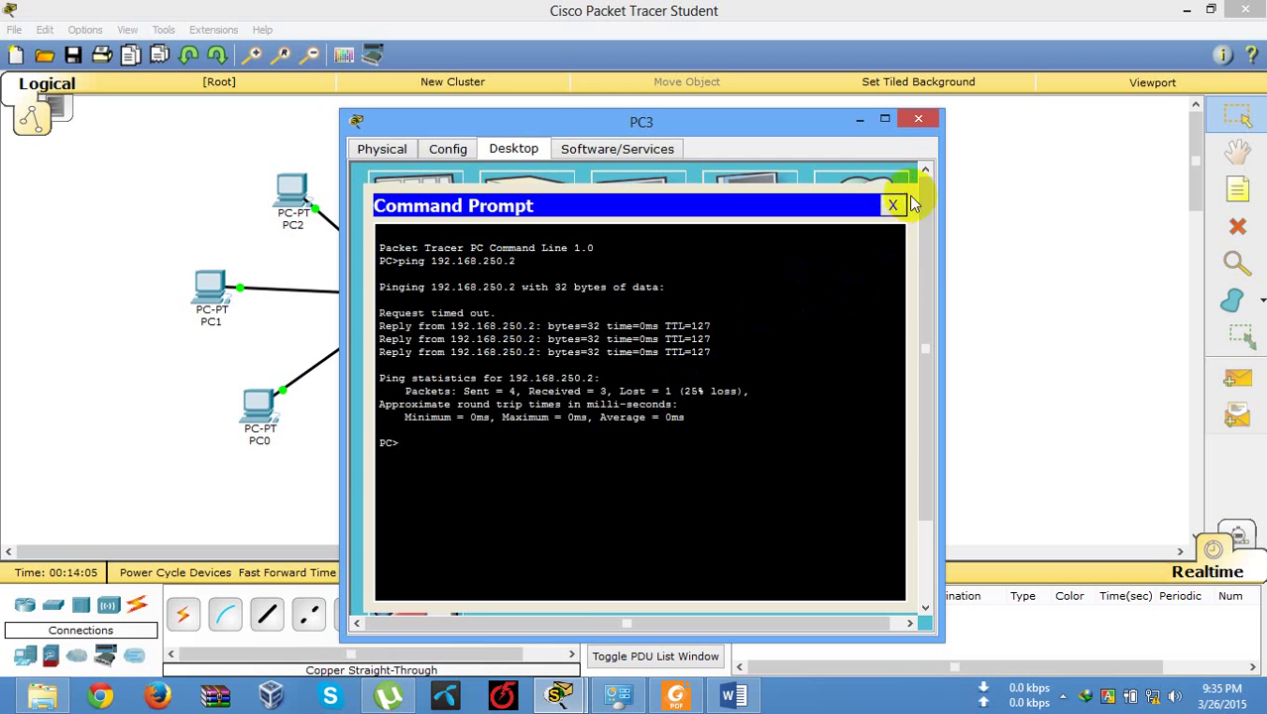
pyautogui.click(918, 119)
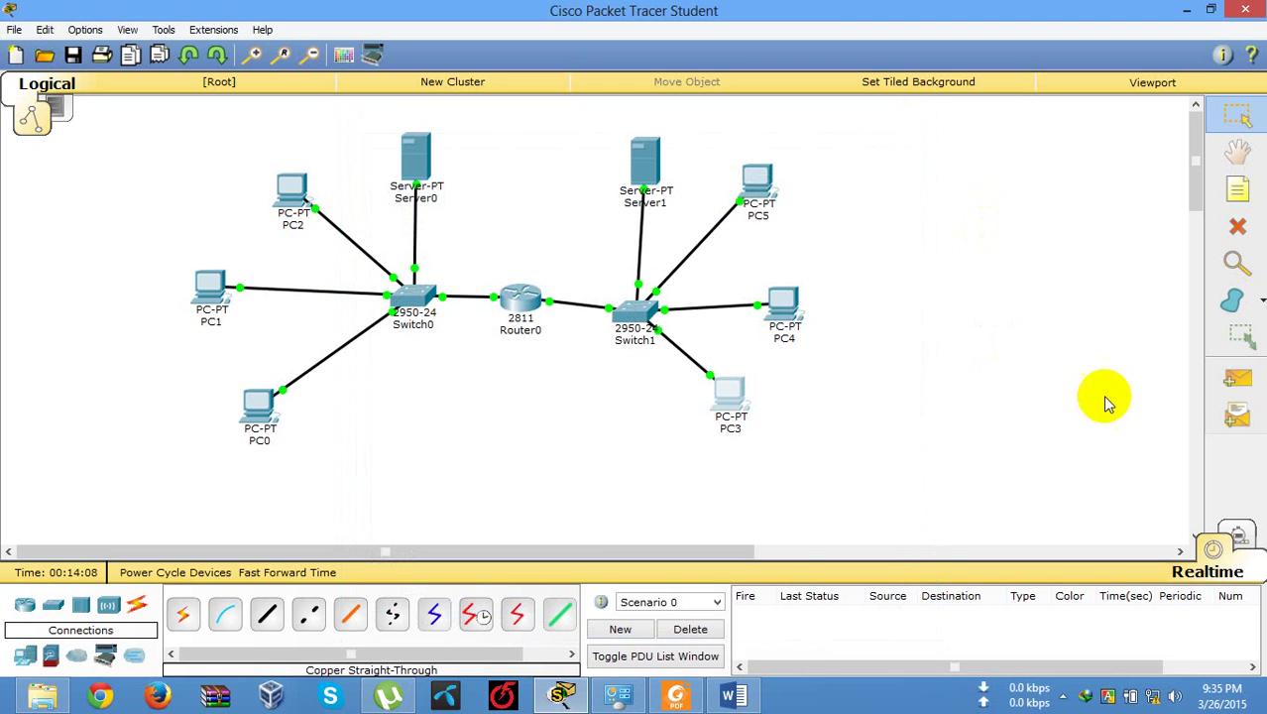
# Step: Add a simple PDU with PC3 as the source and PC1 as the destination
pyautogui.click(1236, 381)
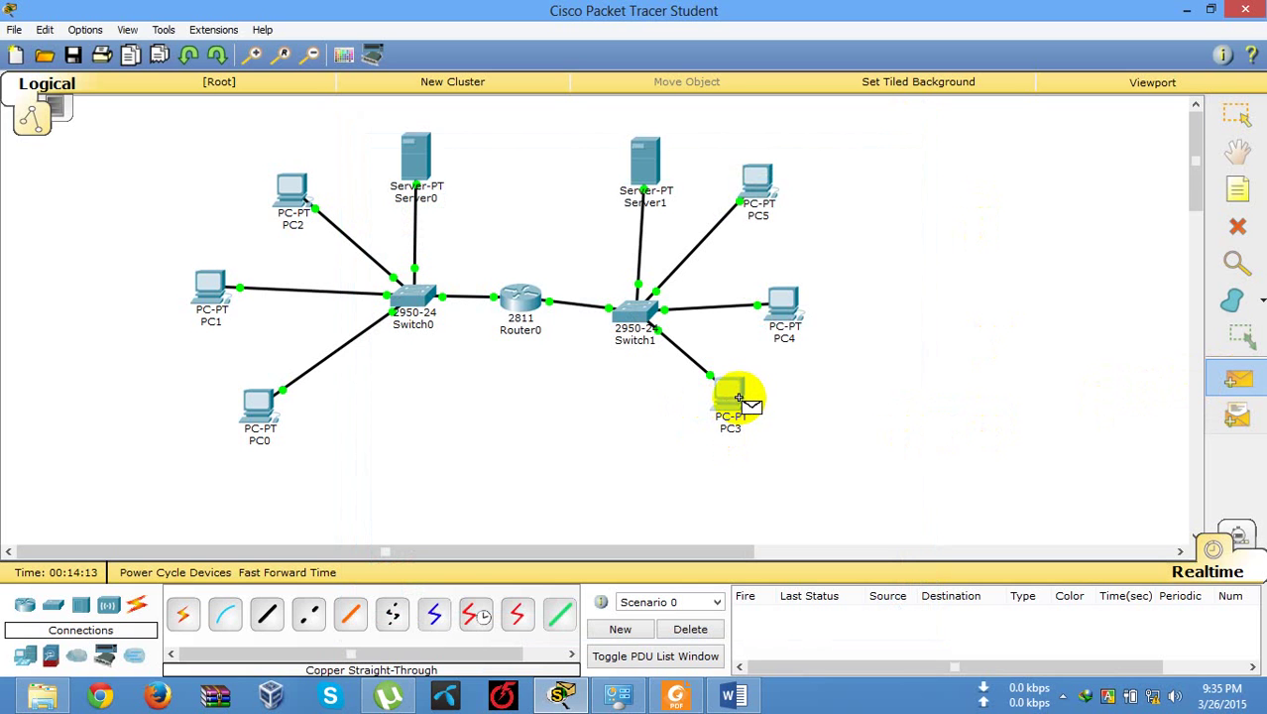
pyautogui.click(739, 398)
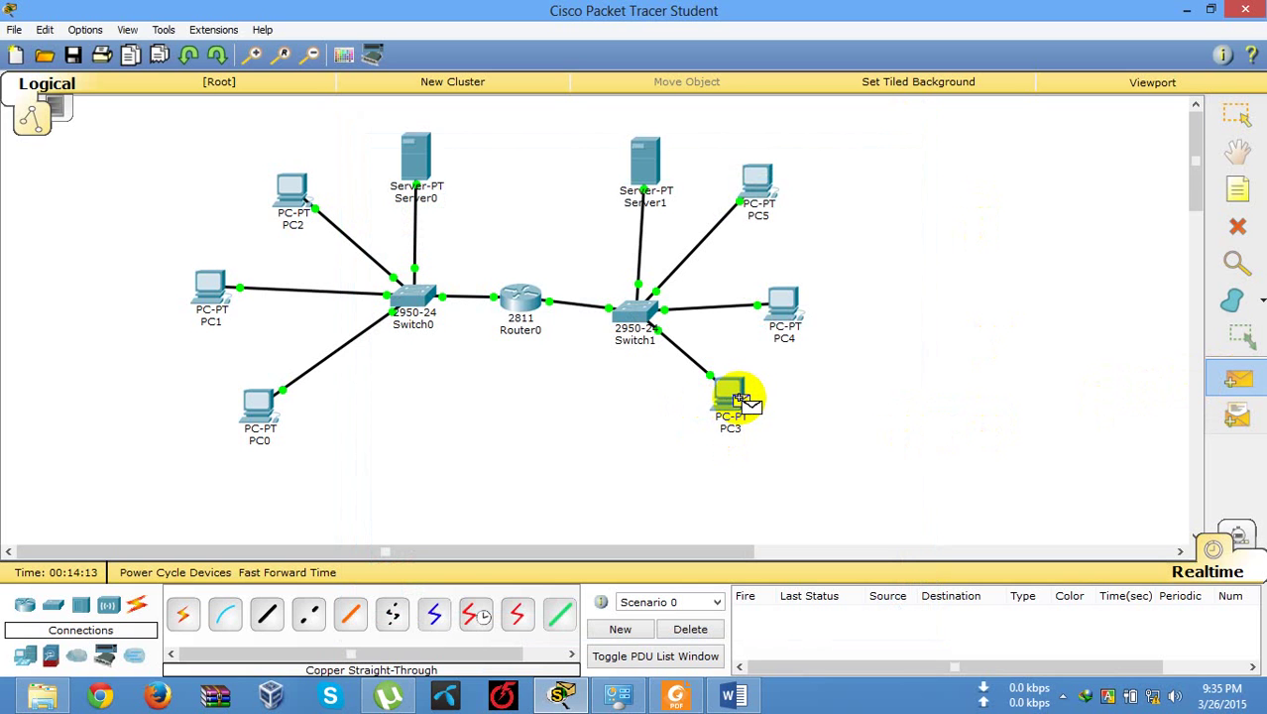
pyautogui.click(206, 286)
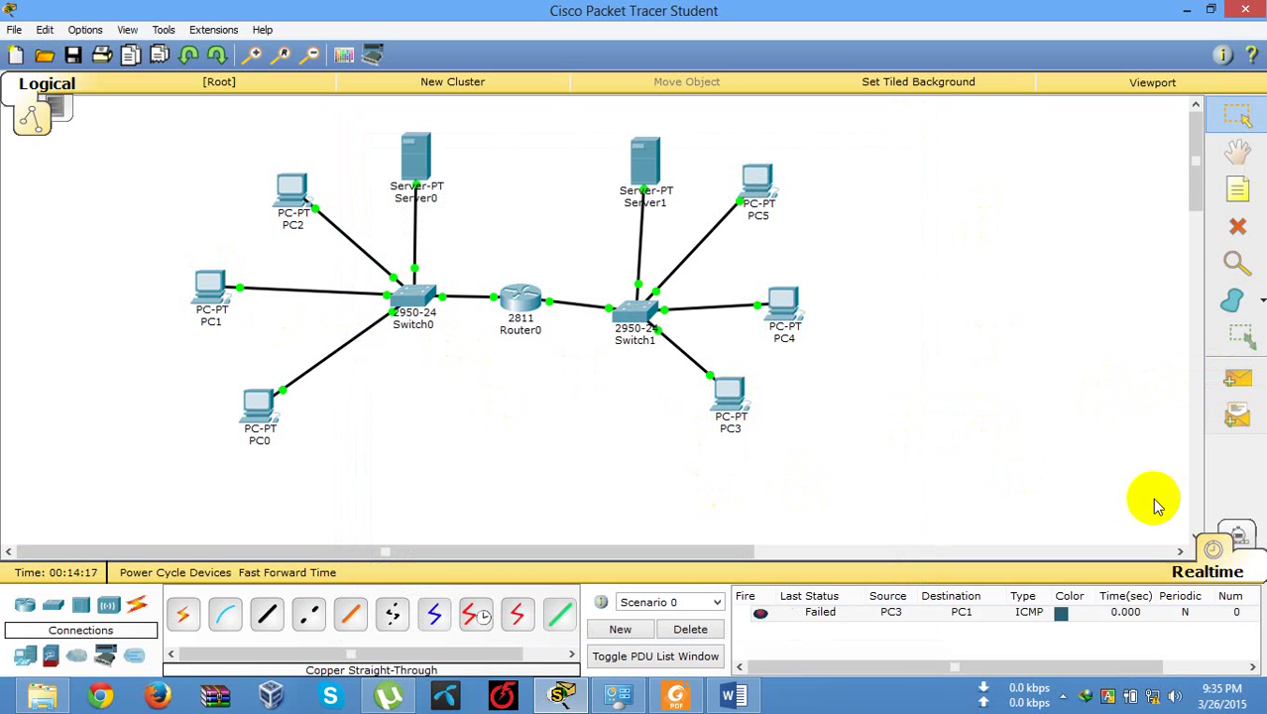
# Step: Switch to simulation mode and run the PDU from PC3 to PC1 with Auto Capture / Play
pyautogui.click(1240, 532)
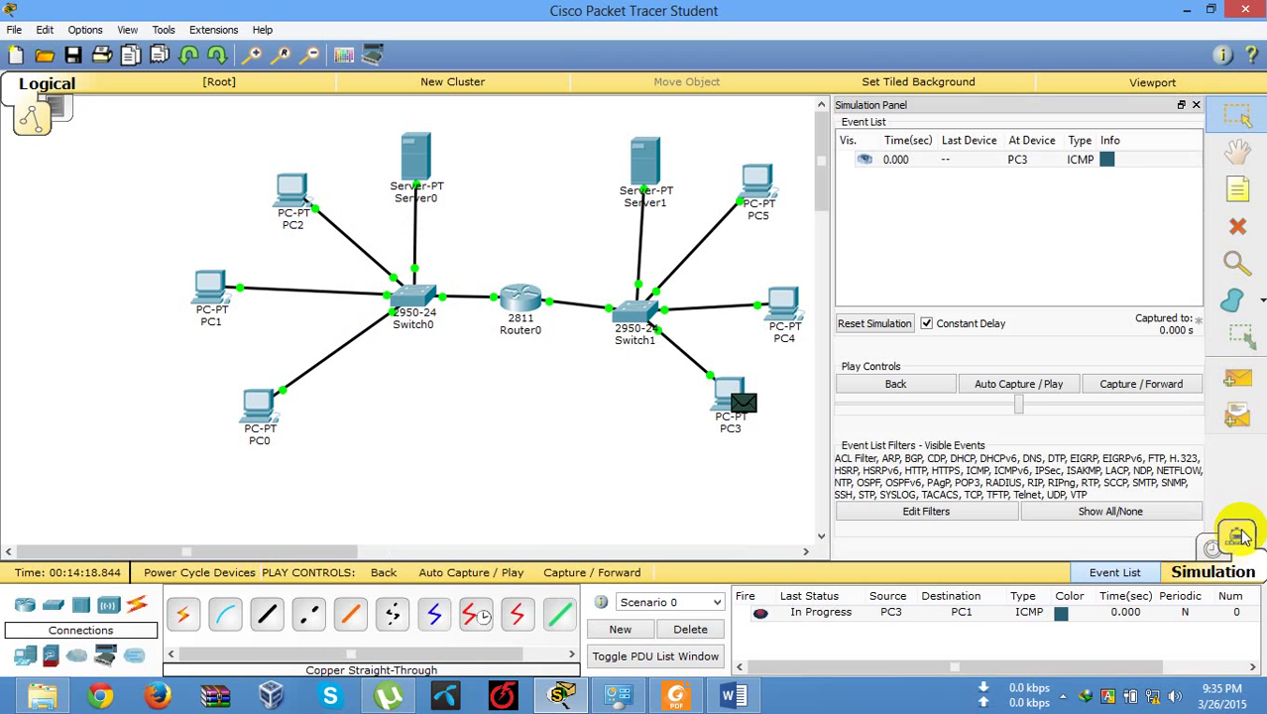
pyautogui.click(1001, 384)
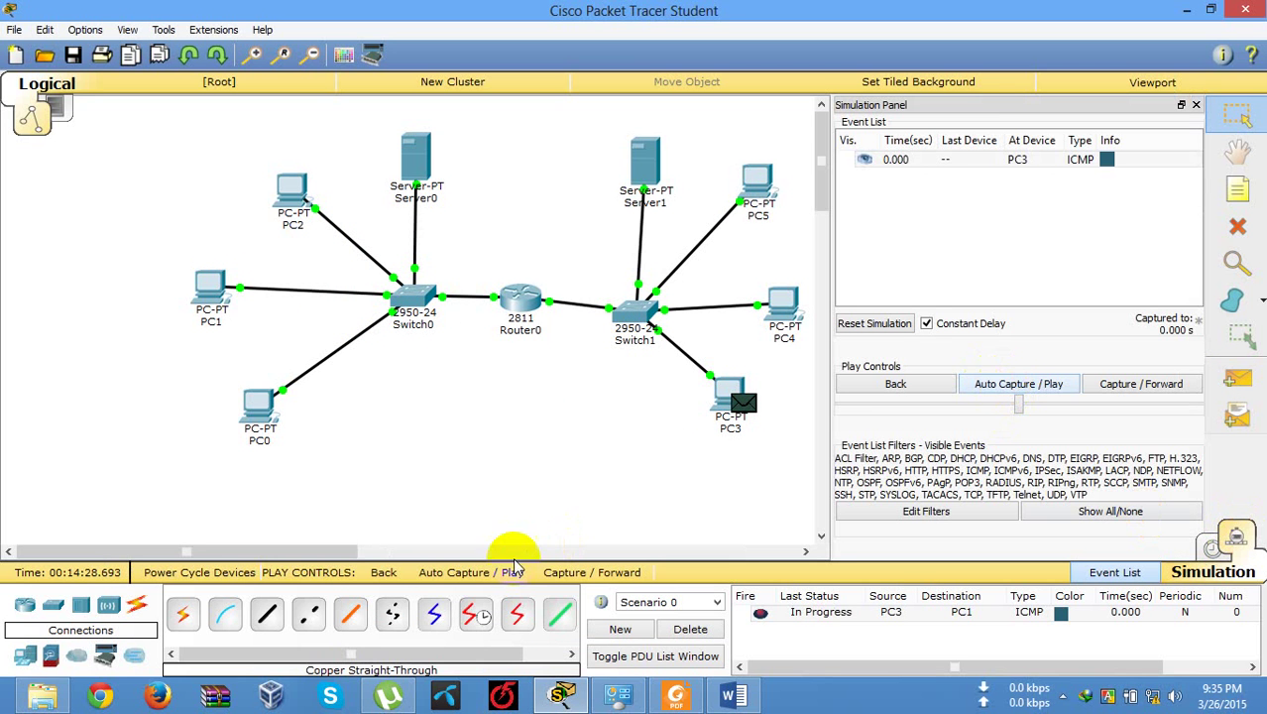
pyautogui.moveTo(248, 553); pyautogui.dragTo(307, 552)
pyautogui.click(1011, 382)
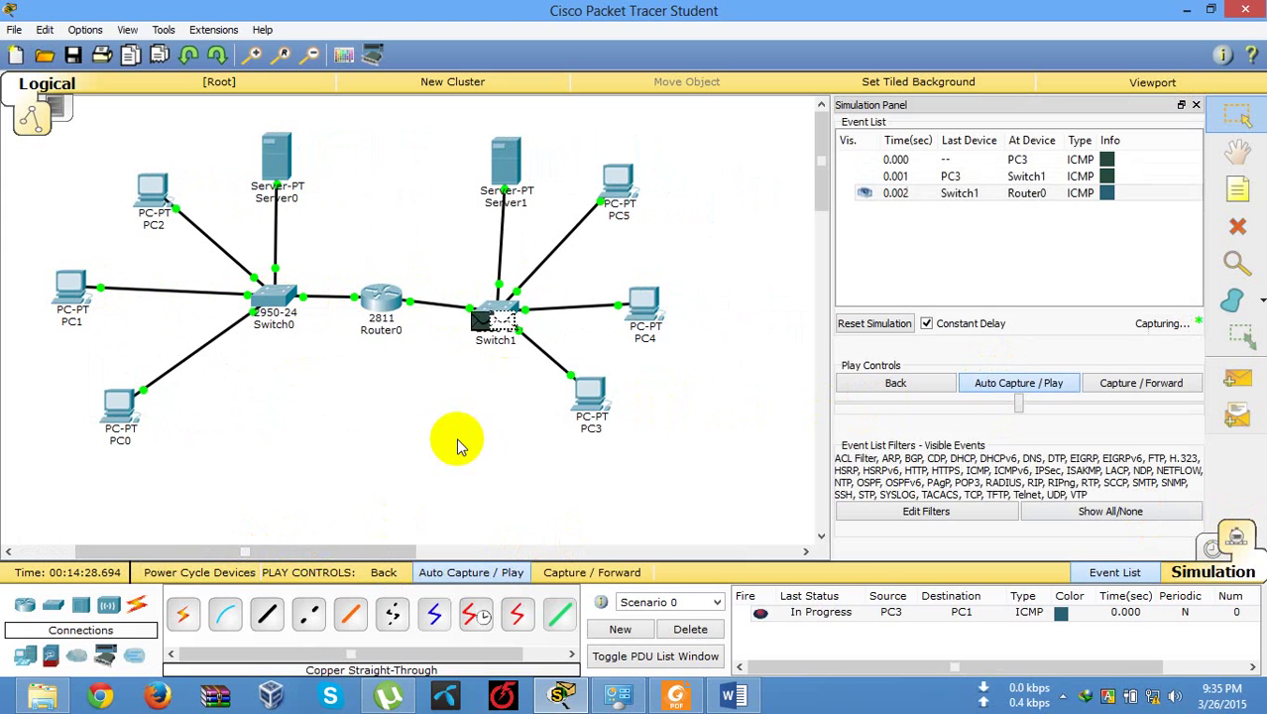
pyautogui.click(1063, 696)
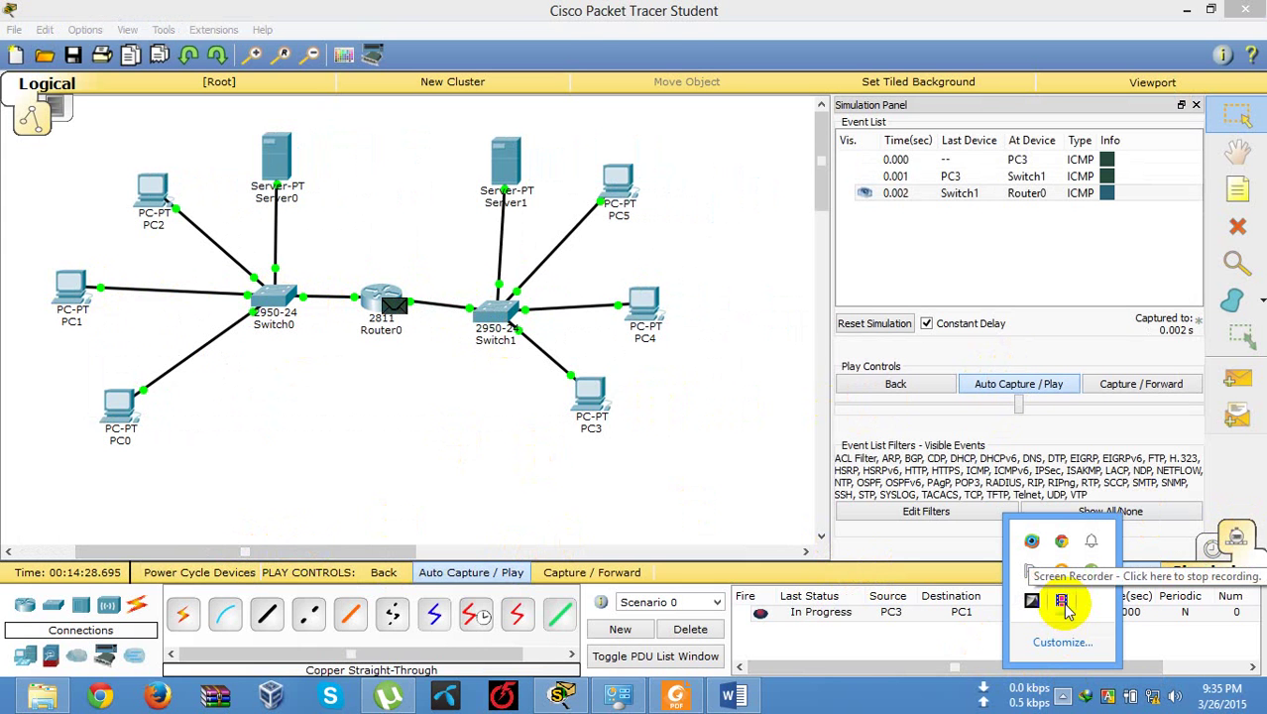